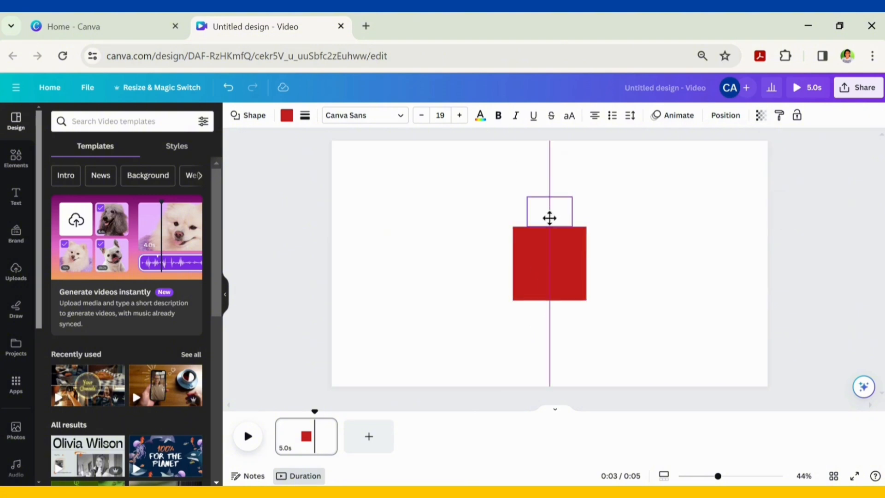
# - Centre the small white shape against the upper edge of the red square and group the two shapes
pyautogui.moveTo(549, 323); pyautogui.dragTo(542, 208)
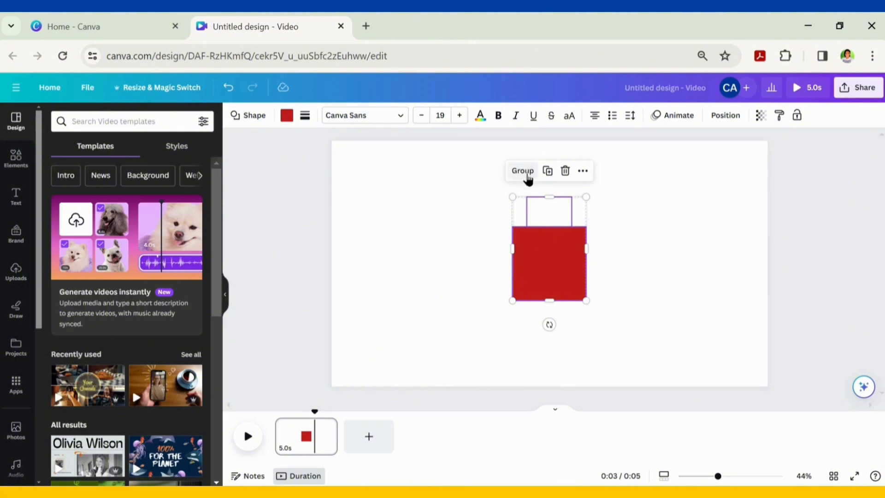
pyautogui.click(528, 178)
# - Duplicate the red square group twice and place the copies so that three groups stand side by side
pyautogui.click(552, 172)
pyautogui.moveTo(568, 261); pyautogui.dragTo(681, 269)
pyautogui.moveTo(556, 277); pyautogui.dragTo(454, 272)
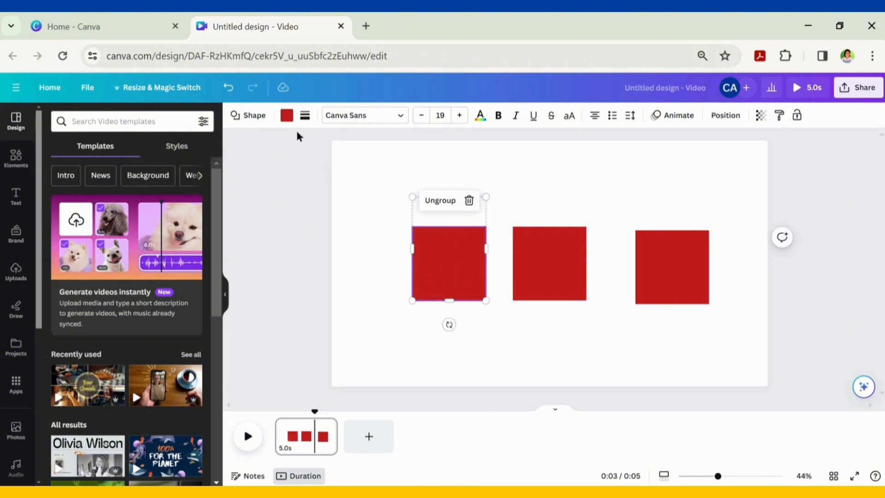
# - Fill the leftmost square with dark blue and the middle square with a custom magenta
pyautogui.click(286, 114)
pyautogui.click(195, 392)
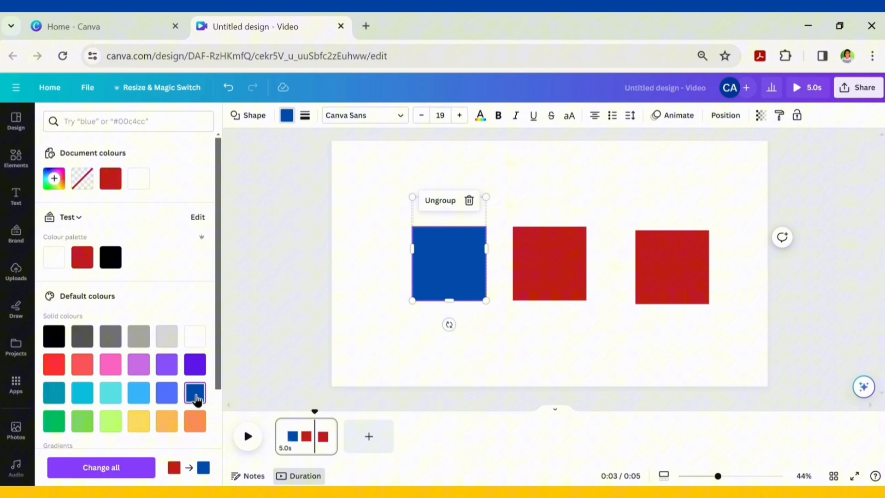
pyautogui.click(522, 272)
pyautogui.click(166, 364)
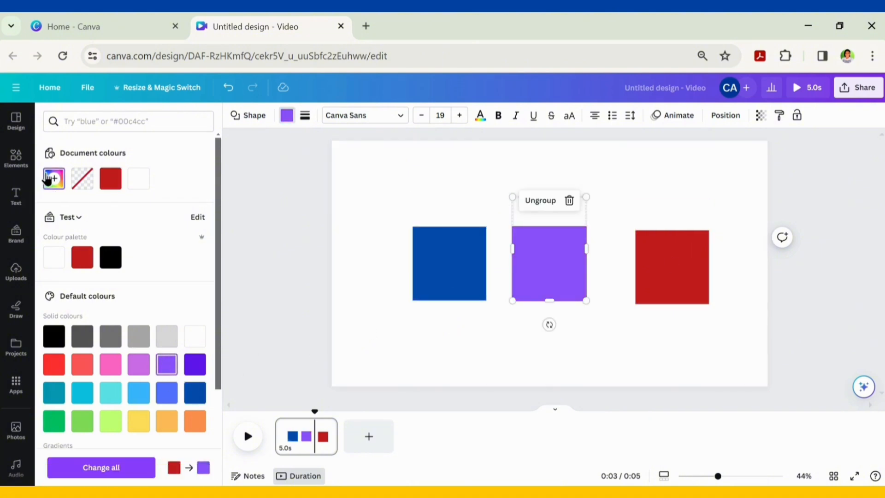
pyautogui.click(53, 178)
pyautogui.click(182, 231)
pyautogui.click(165, 281)
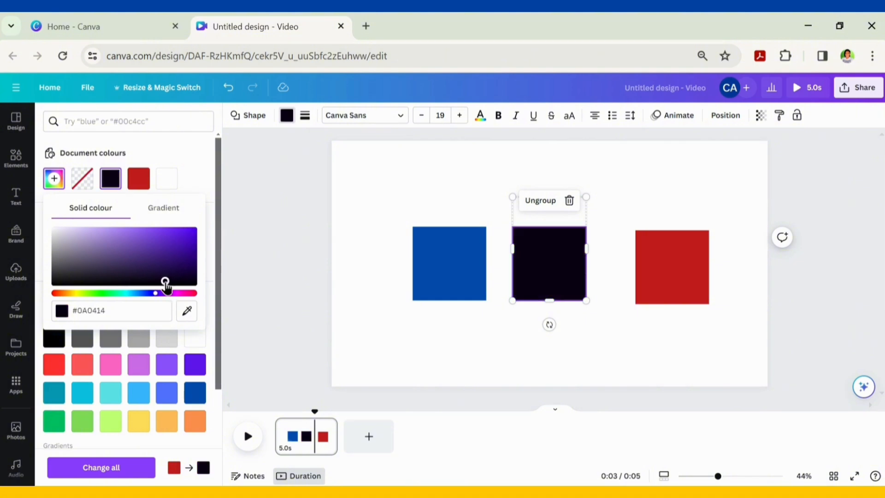
pyautogui.click(170, 293)
pyautogui.click(186, 231)
pyautogui.click(189, 239)
# - Fill the rightmost square with the custom yellow #FFCC00
pyautogui.click(672, 267)
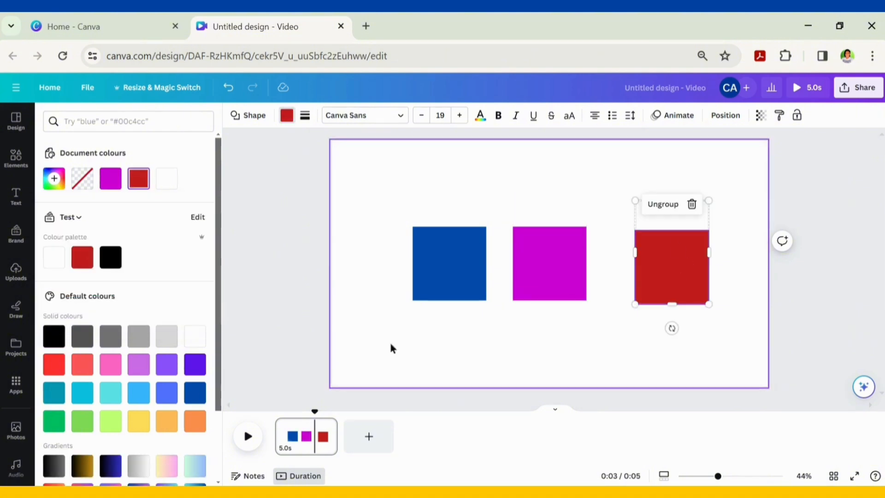
pyautogui.click(138, 421)
pyautogui.click(54, 178)
pyautogui.click(187, 247)
pyautogui.click(194, 230)
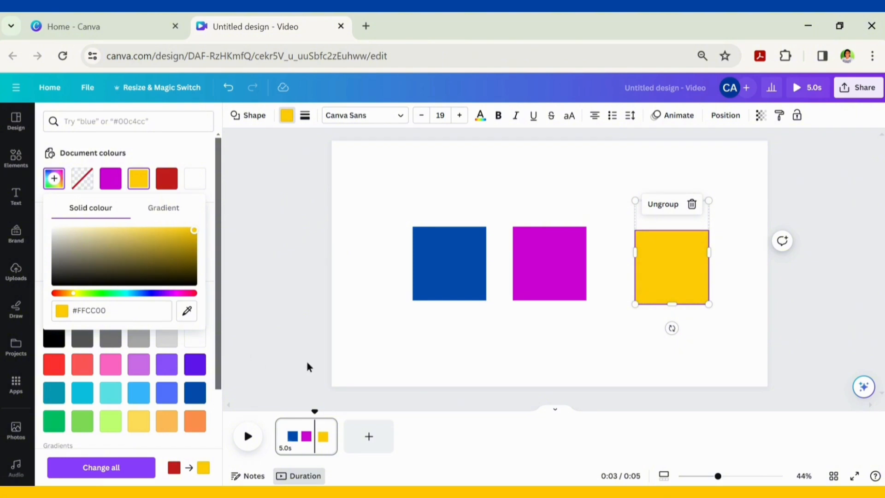
# - Select all three coloured groups and align them to a common horizontal centre so they stack
pyautogui.moveTo(382, 256); pyautogui.dragTo(715, 233)
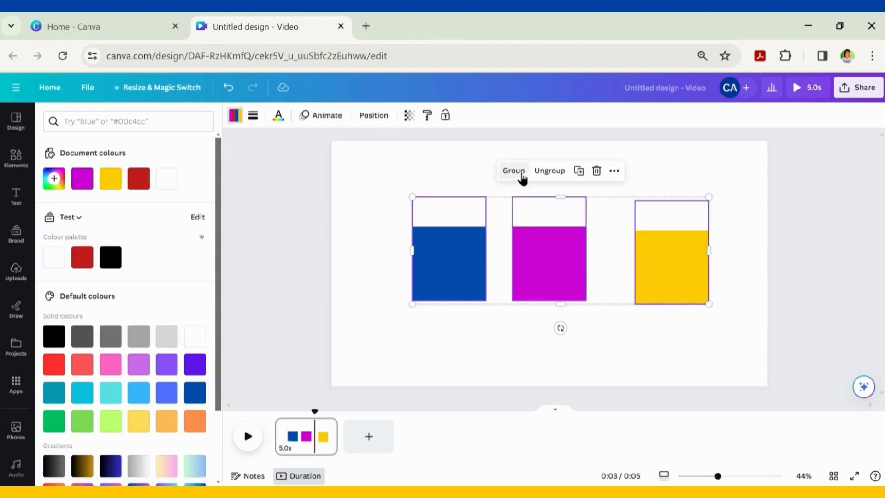
pyautogui.click(374, 115)
pyautogui.click(374, 115)
pyautogui.click(157, 230)
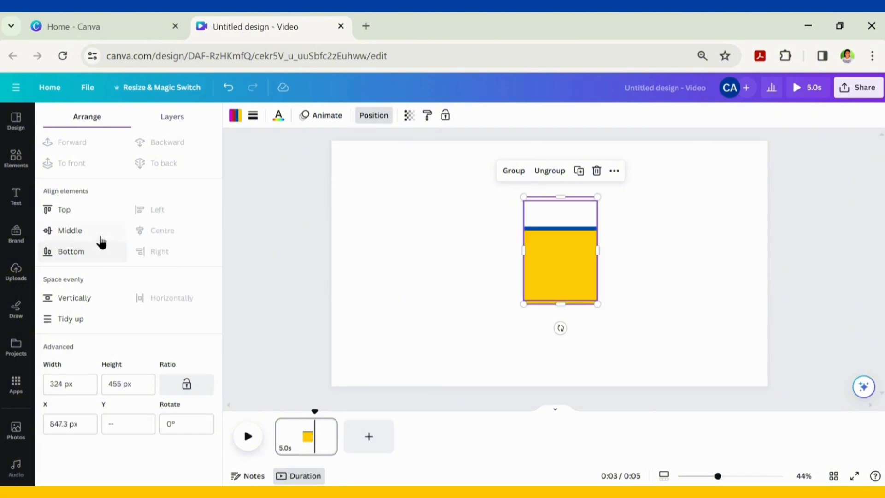
# - Enlarge the stacked groups to about 2702 by 3901 px so that the colour covers the whole page
pyautogui.moveTo(524, 197); pyautogui.dragTo(386, 124)
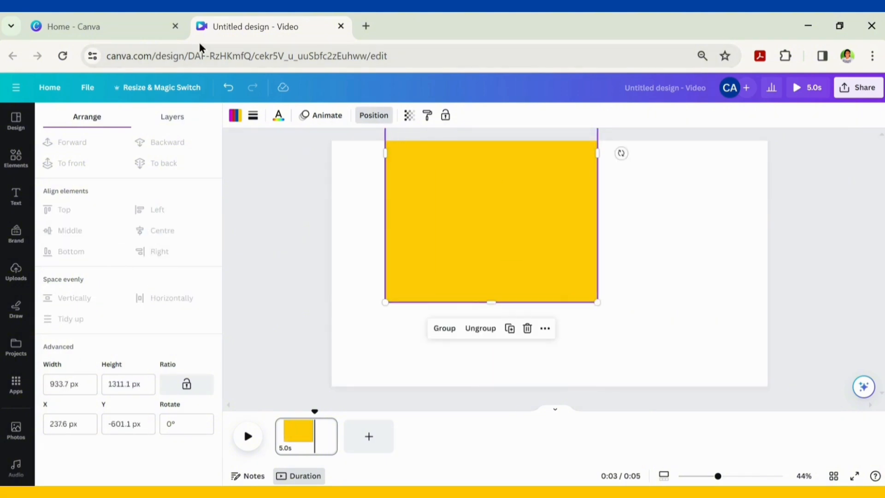
pyautogui.click(698, 476)
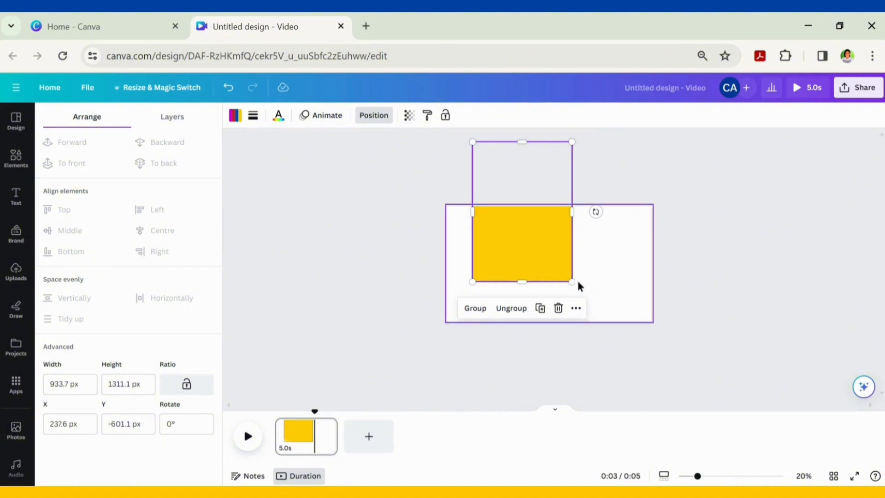
pyautogui.moveTo(574, 284); pyautogui.dragTo(704, 345)
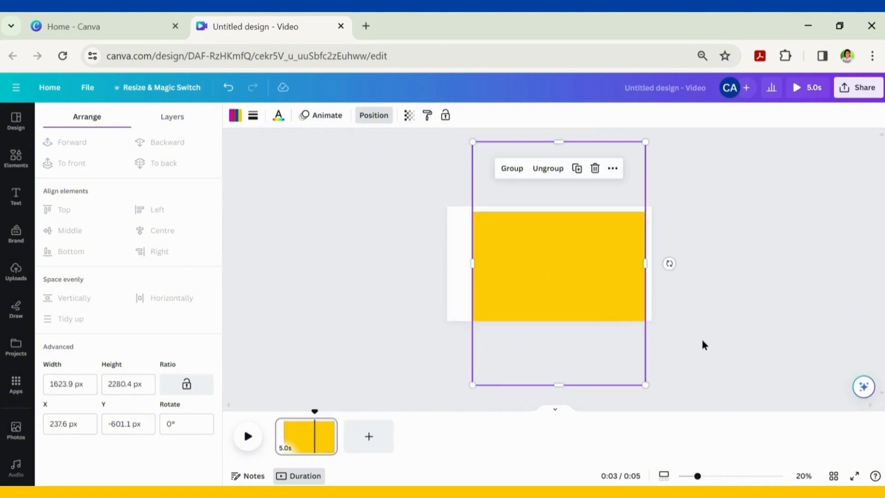
pyautogui.moveTo(470, 140); pyautogui.dragTo(415, 140)
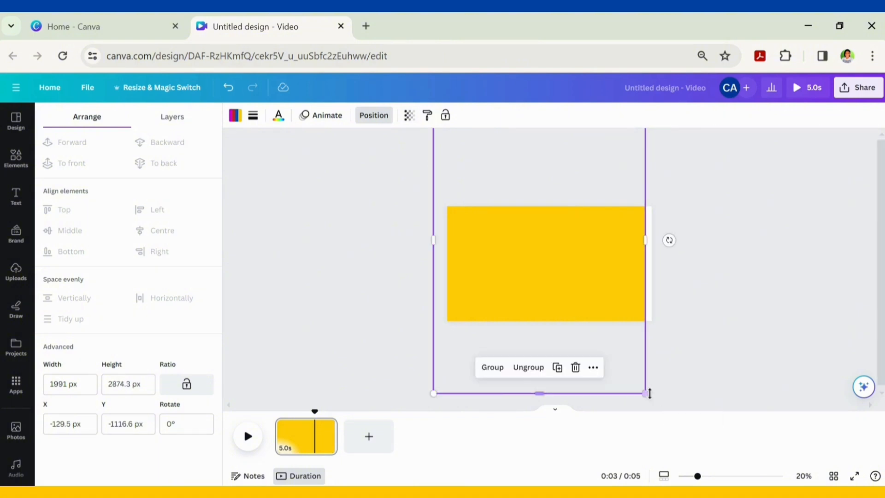
pyautogui.moveTo(647, 393); pyautogui.dragTo(752, 447)
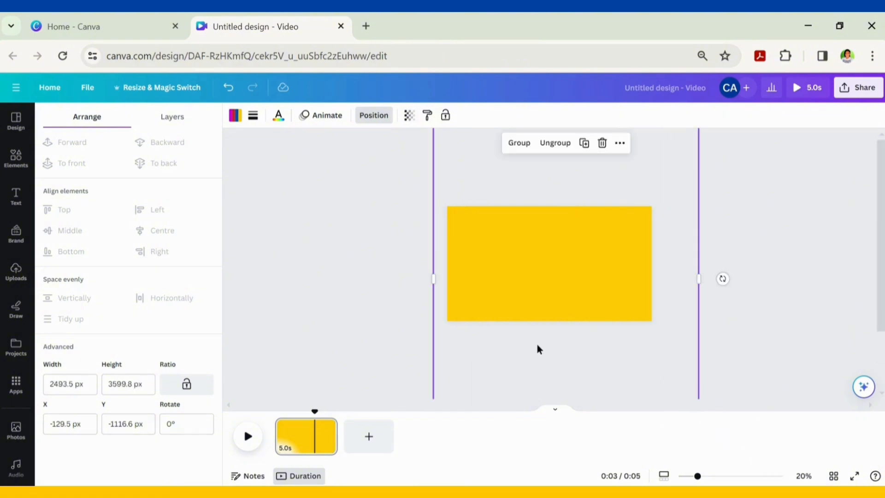
pyautogui.moveTo(695, 476); pyautogui.dragTo(687, 477)
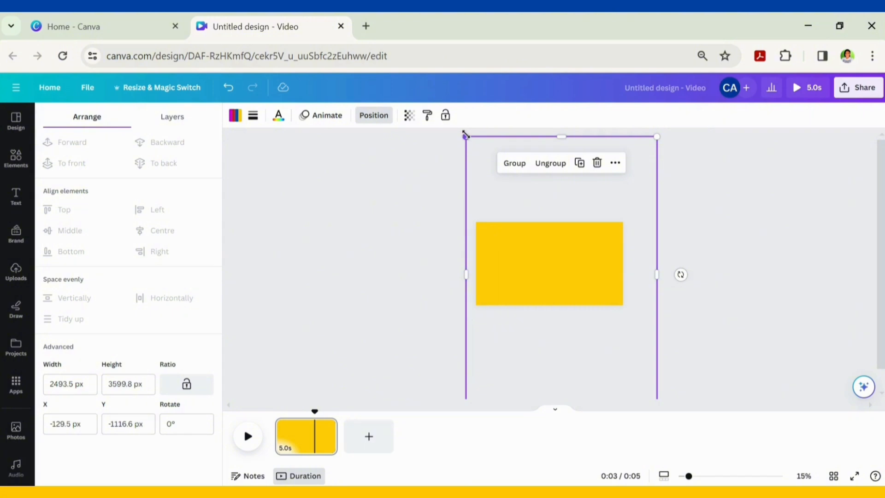
pyautogui.moveTo(466, 135); pyautogui.dragTo(448, 121)
pyautogui.moveTo(517, 184); pyautogui.dragTo(514, 186)
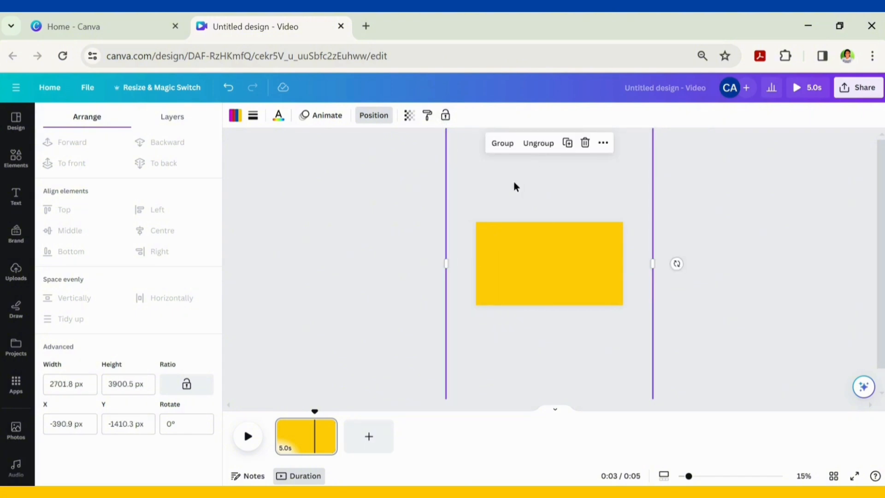
pyautogui.click(705, 380)
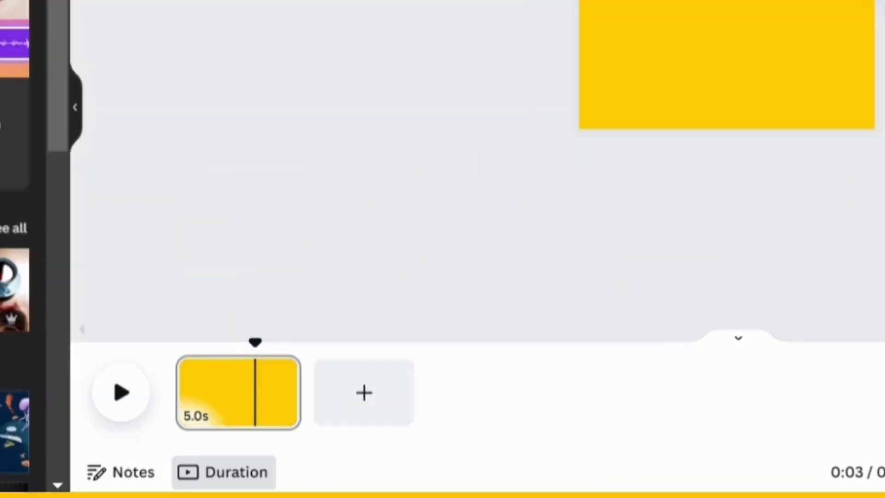
# - Add a blank page and move it in front of the yellow page
pyautogui.click(366, 442)
pyautogui.moveTo(377, 446); pyautogui.dragTo(293, 438)
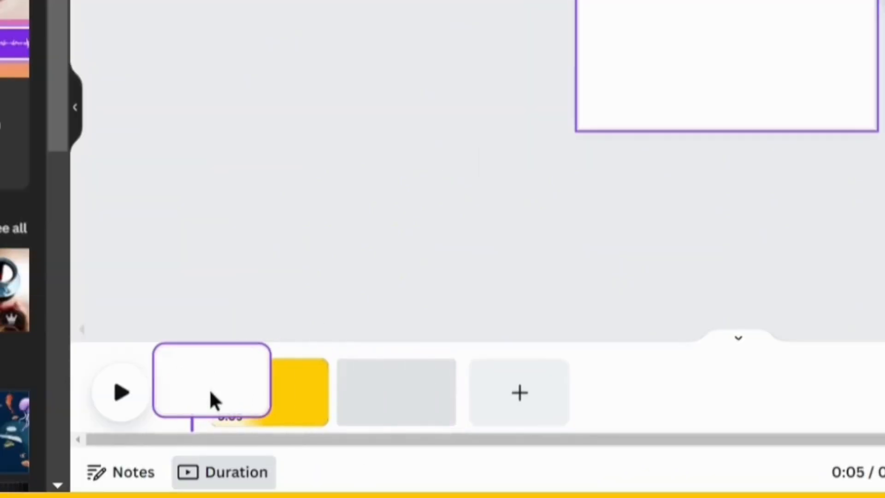
pyautogui.moveTo(209, 389); pyautogui.dragTo(203, 392)
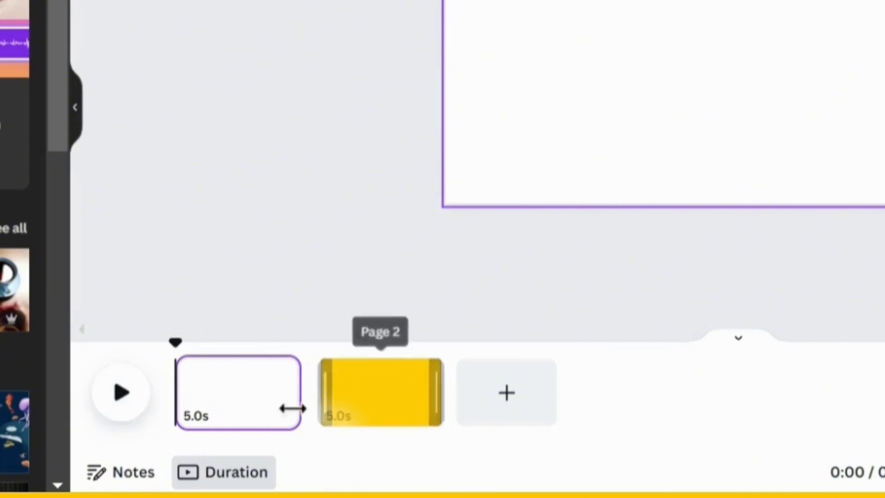
# - Insert three more blank pages between the first blank page and the yellow page
pyautogui.moveTo(311, 401)
pyautogui.click(322, 387)
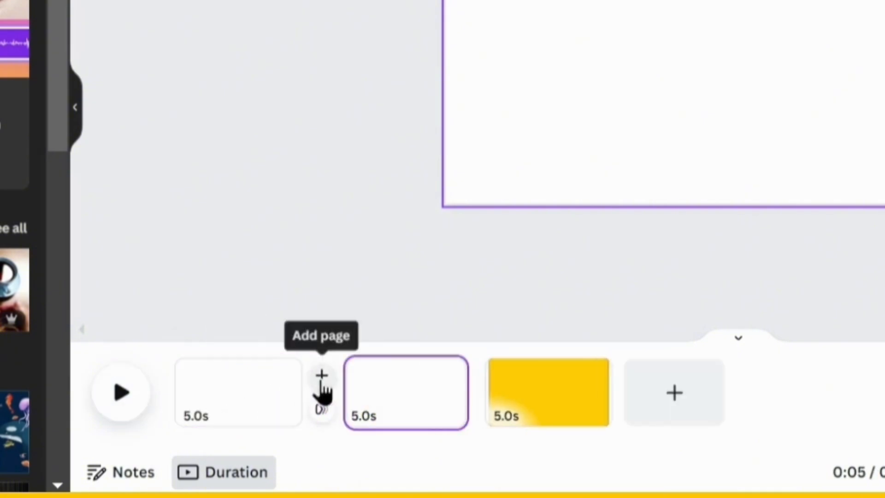
pyautogui.click(321, 388)
pyautogui.click(322, 387)
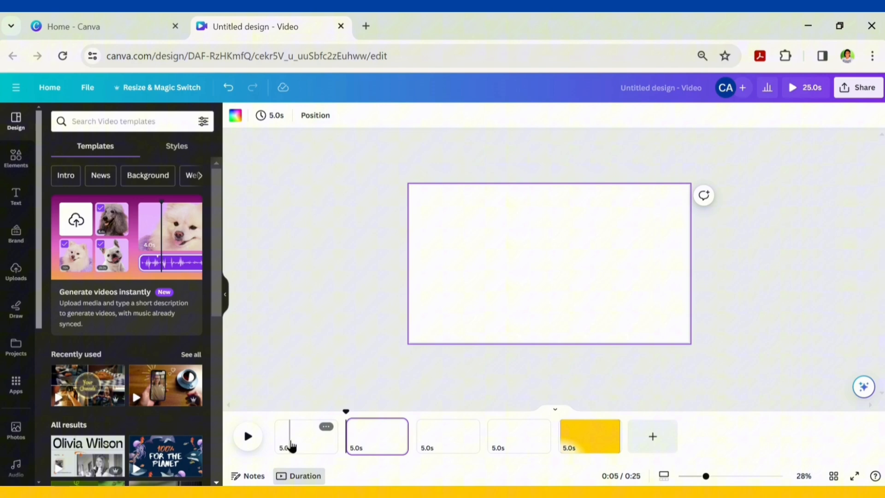
# - Set the first page's background to the document's magenta
pyautogui.click(291, 445)
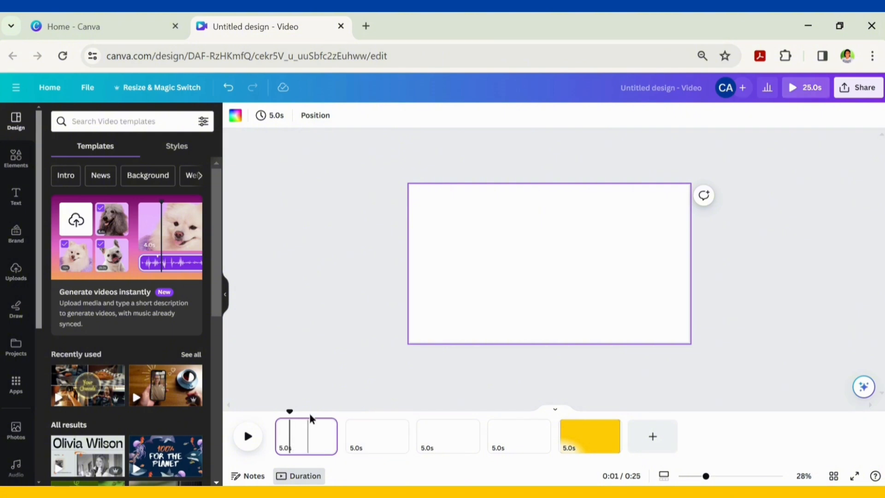
pyautogui.click(236, 118)
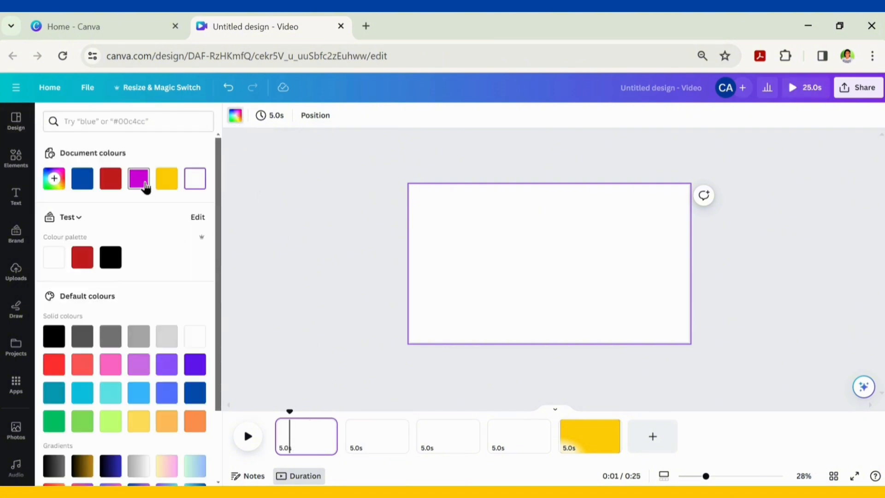
pyautogui.click(138, 180)
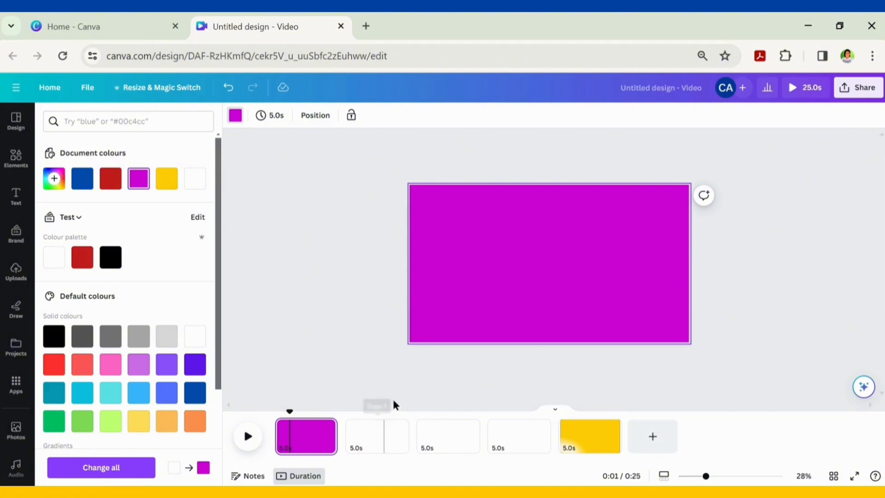
# - Copy the blue group from the last page's layers and paste it onto the magenta first page
pyautogui.click(589, 444)
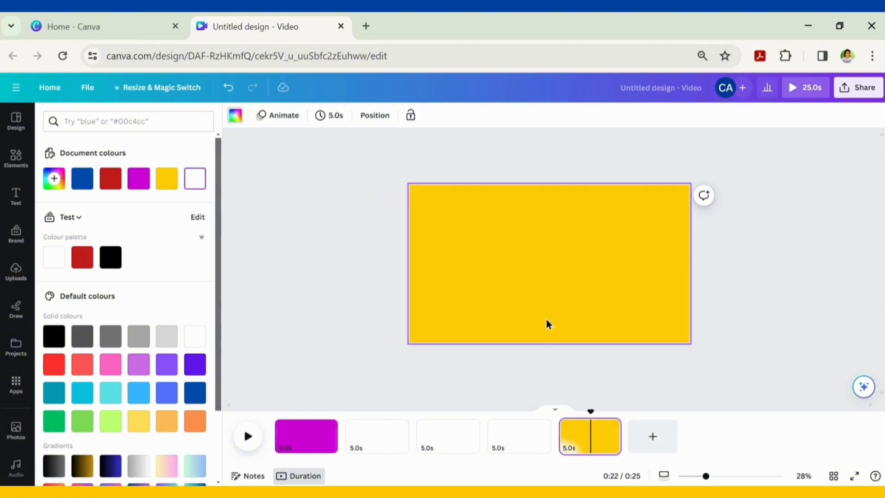
pyautogui.click(369, 115)
pyautogui.click(159, 227)
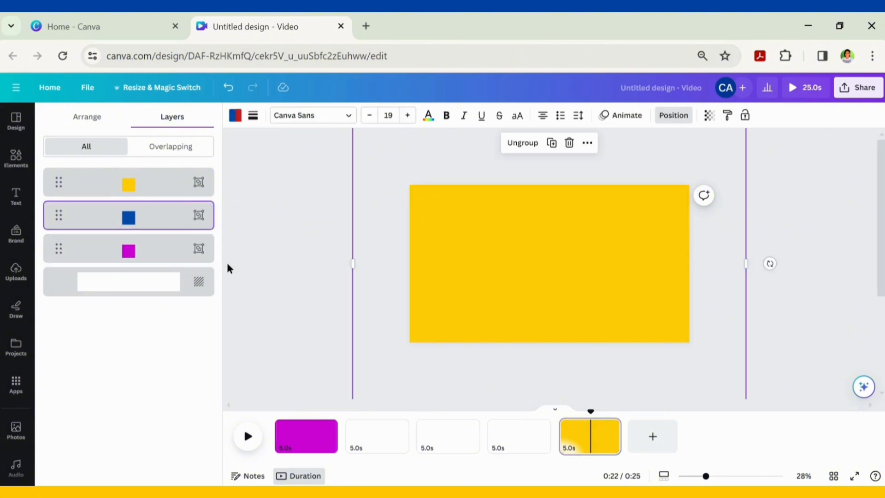
pyautogui.click(310, 439)
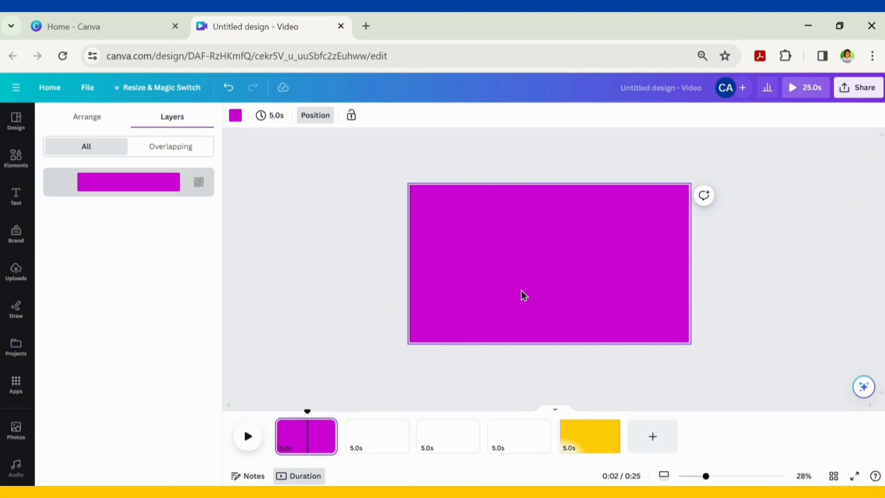
pyautogui.hotkey('ctrl', 'v')
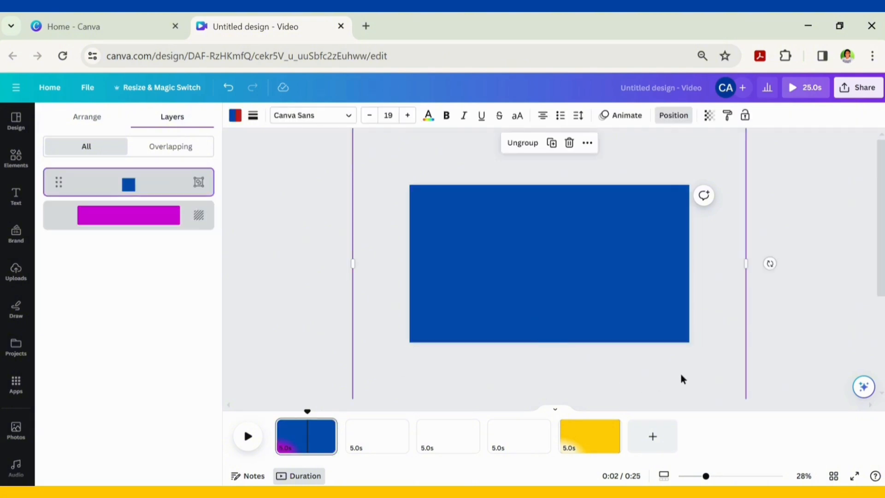
# - Rotate the blue group a quarter turn counterclockwise and shift it left until it covers the whole page
pyautogui.moveTo(770, 263); pyautogui.dragTo(549, 29)
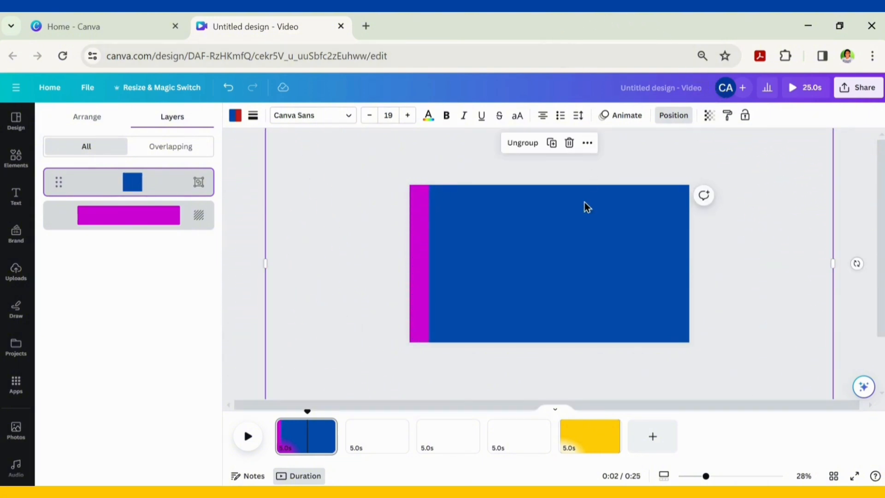
pyautogui.moveTo(585, 206); pyautogui.dragTo(540, 237)
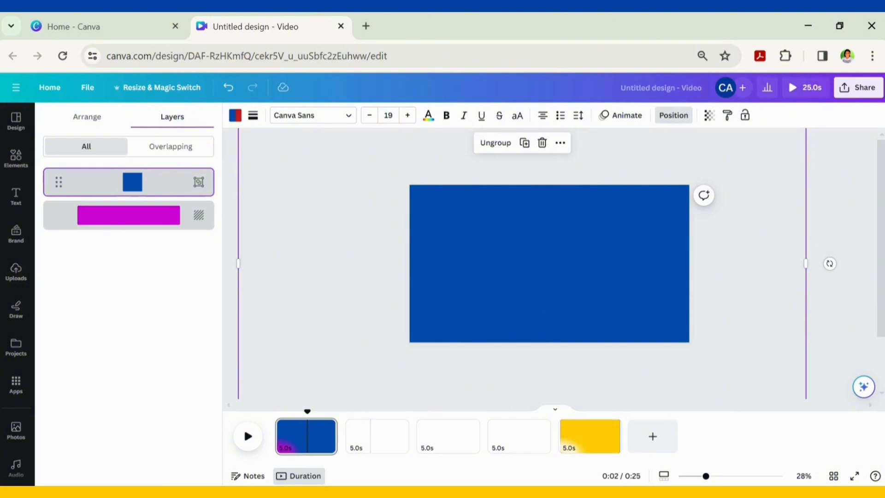
# - Copy the yellow group from the last page onto the first page and move it down over roughly the lower third
pyautogui.click(575, 439)
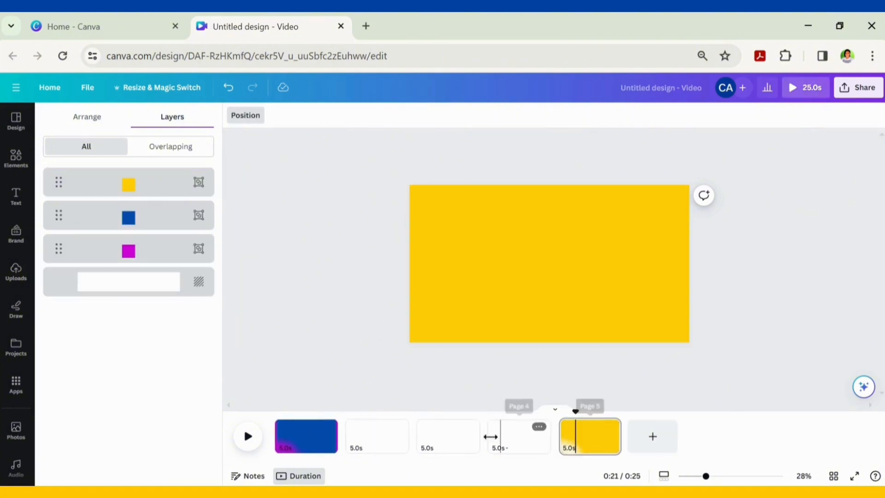
pyautogui.click(150, 184)
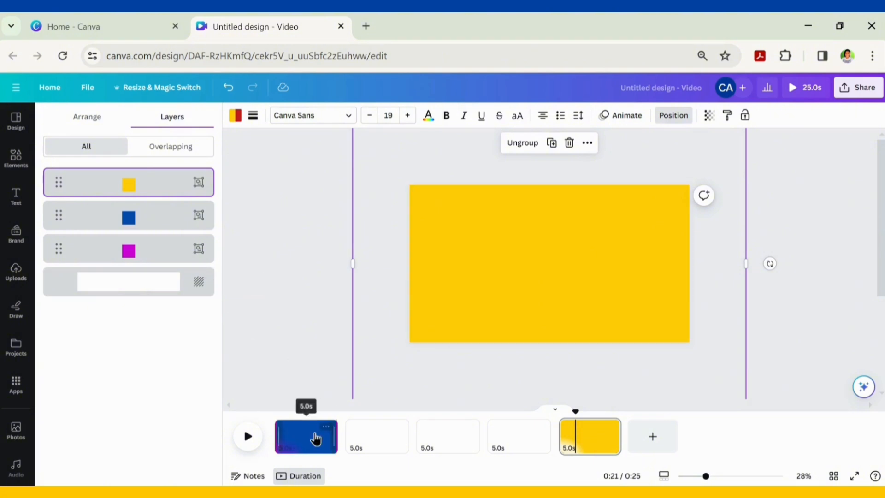
pyautogui.click(316, 438)
pyautogui.click(502, 266)
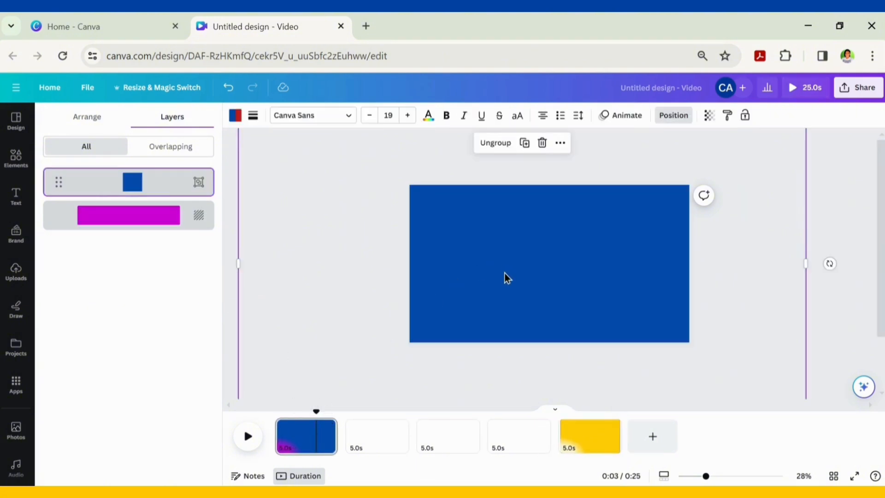
pyautogui.hotkey('ctrl', 'v')
pyautogui.moveTo(503, 282); pyautogui.dragTo(500, 412)
pyautogui.moveTo(497, 381); pyautogui.dragTo(501, 391)
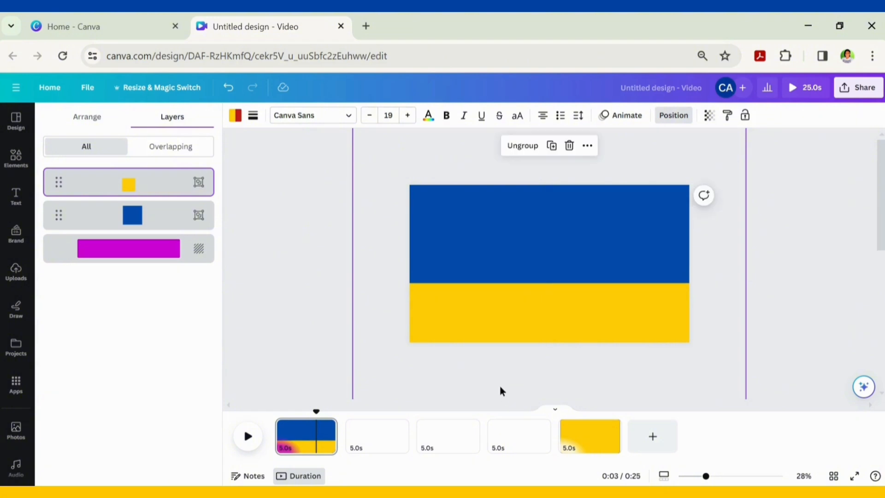
# - Set the second page's background to a custom green, #0ACD6F
pyautogui.click(390, 430)
pyautogui.click(235, 116)
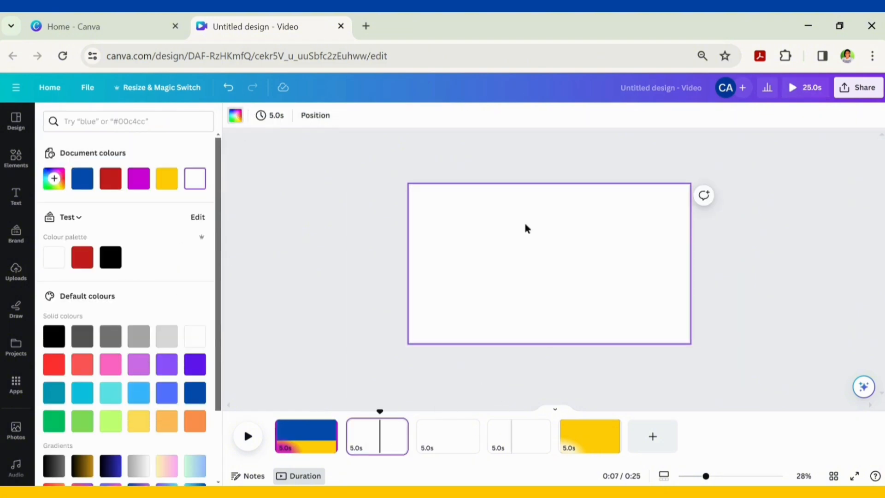
pyautogui.click(54, 421)
pyautogui.click(55, 180)
pyautogui.moveTo(191, 242)
pyautogui.mouseDown()
pyautogui.moveTo(190, 231)
pyautogui.moveTo(189, 239)
pyautogui.mouseUp()
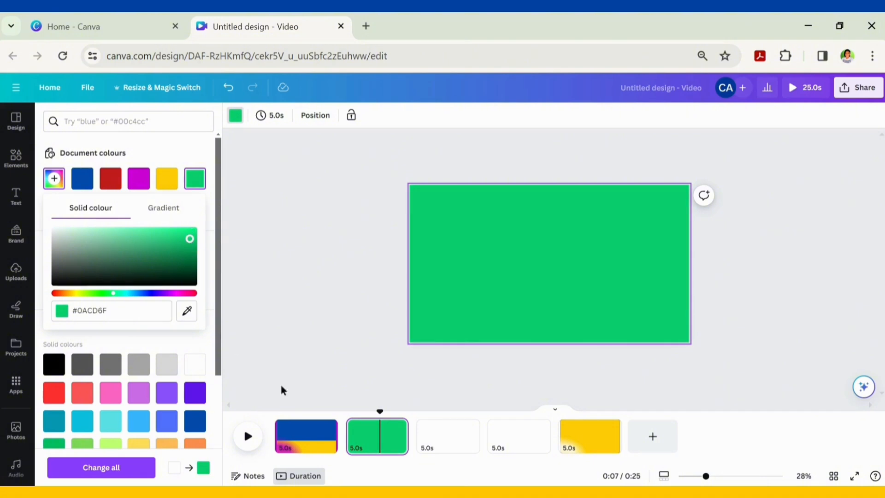
pyautogui.click(459, 296)
# - Copy the magenta and yellow groups from the last page and paste them onto the green second page
pyautogui.click(594, 436)
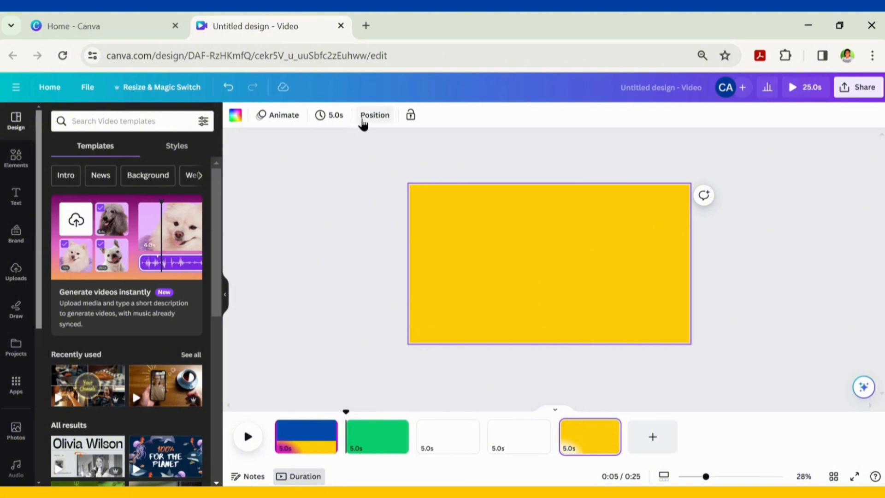
pyautogui.click(363, 121)
pyautogui.click(138, 222)
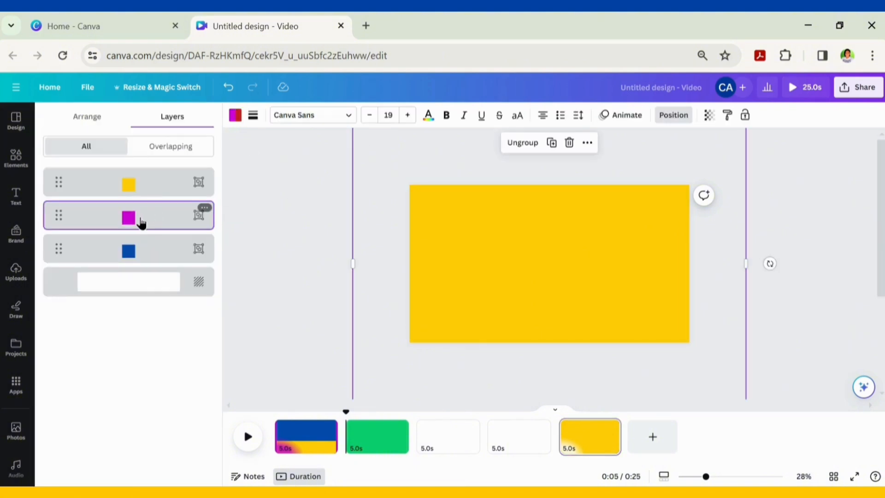
pyautogui.keyDown('shift'); pyautogui.click(145, 192); pyautogui.keyUp('shift')
pyautogui.click(370, 435)
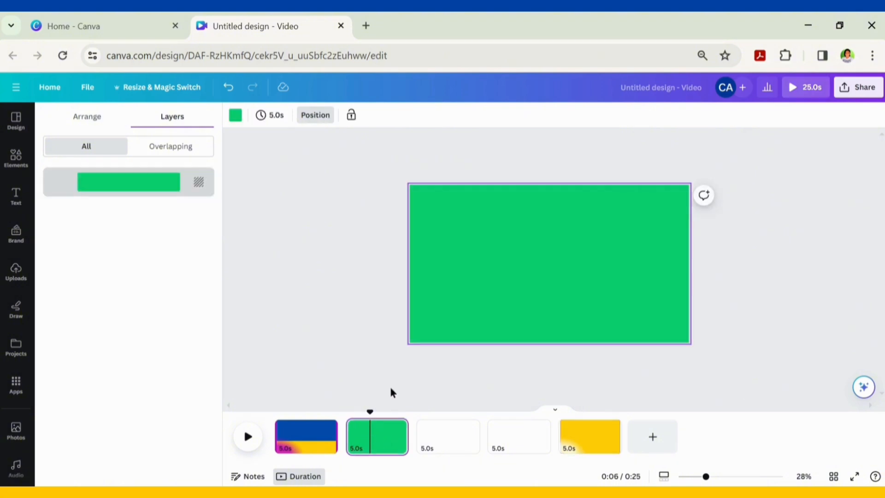
pyautogui.hotkey('ctrl', 'v')
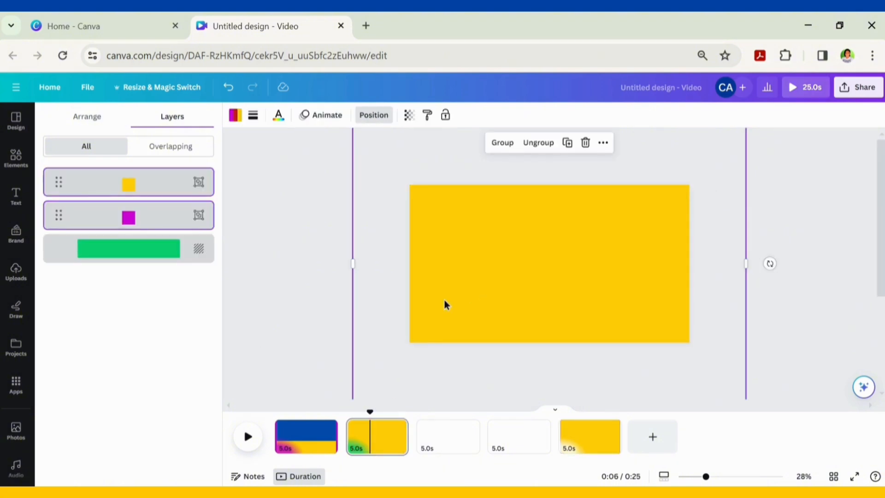
# - Rotate the second page's yellow group a quarter turn clockwise and shift it left until it covers only the page's left half
pyautogui.click(96, 186)
pyautogui.moveTo(769, 264); pyautogui.dragTo(562, 373)
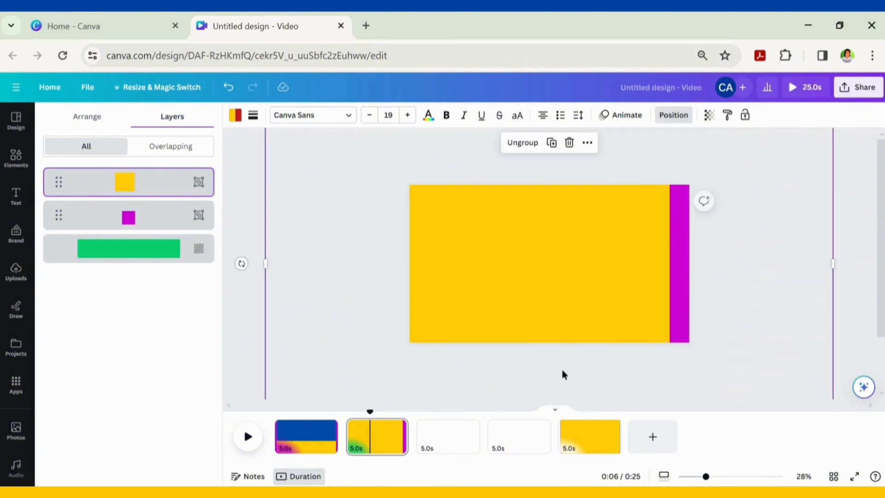
pyautogui.moveTo(613, 288); pyautogui.dragTo(494, 288)
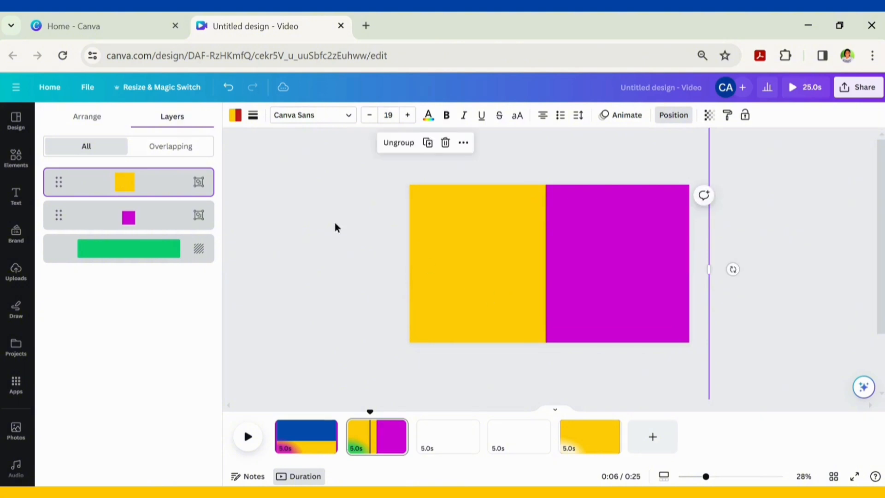
# - Rotate the second page's magenta group a quarter turn counterclockwise and shift it right so it still fills the page's right half
pyautogui.click(164, 227)
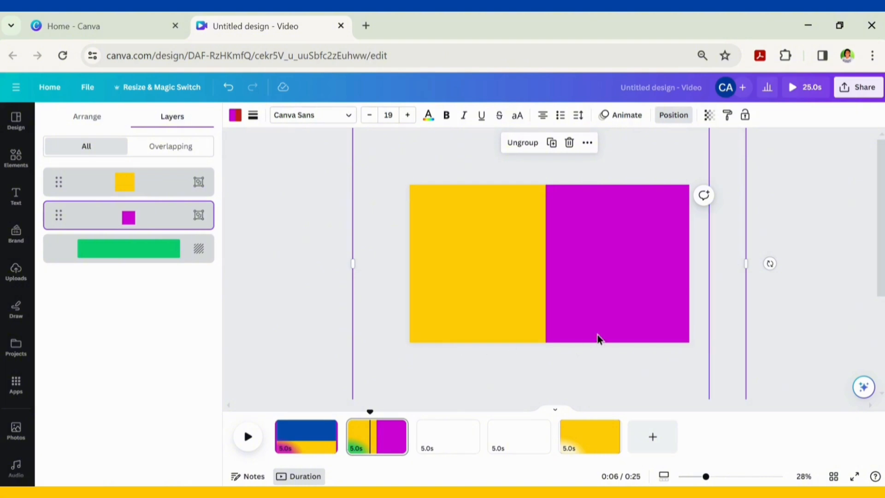
pyautogui.moveTo(770, 263); pyautogui.dragTo(554, 53)
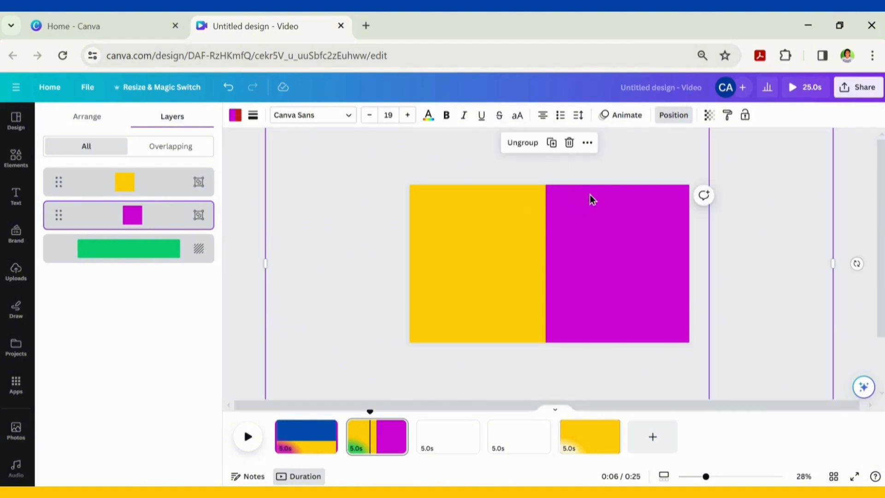
pyautogui.moveTo(665, 160); pyautogui.dragTo(729, 157)
pyautogui.moveTo(729, 158); pyautogui.dragTo(740, 157)
# - Give the third page the document's green background and paste the second page's yellow and magenta groups onto it
pyautogui.keyDown('shift'); pyautogui.click(143, 182); pyautogui.keyUp('shift')
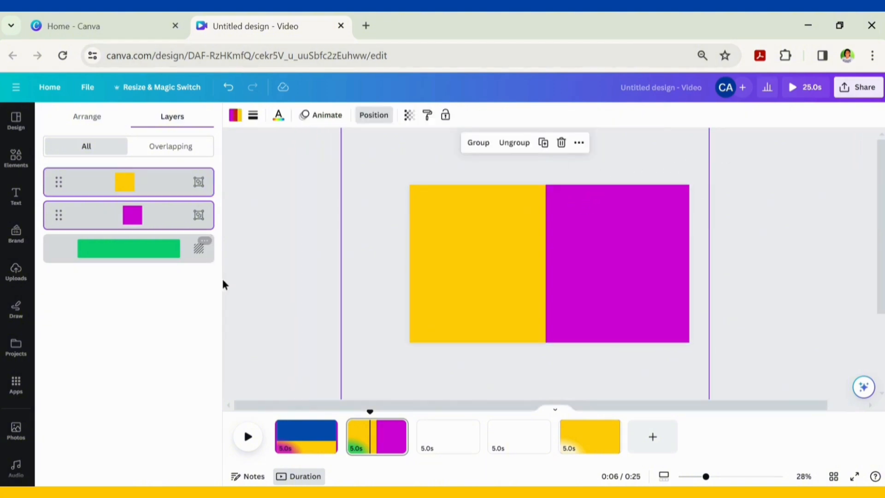
pyautogui.click(447, 436)
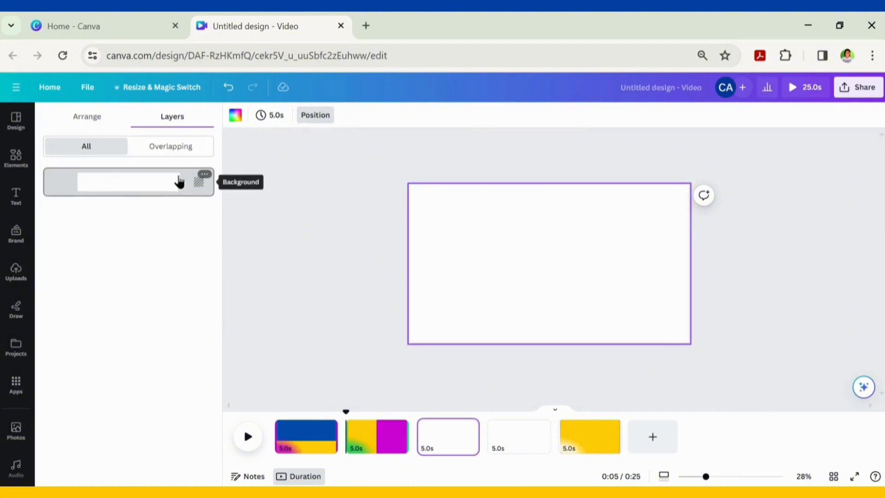
pyautogui.click(235, 115)
pyautogui.click(109, 182)
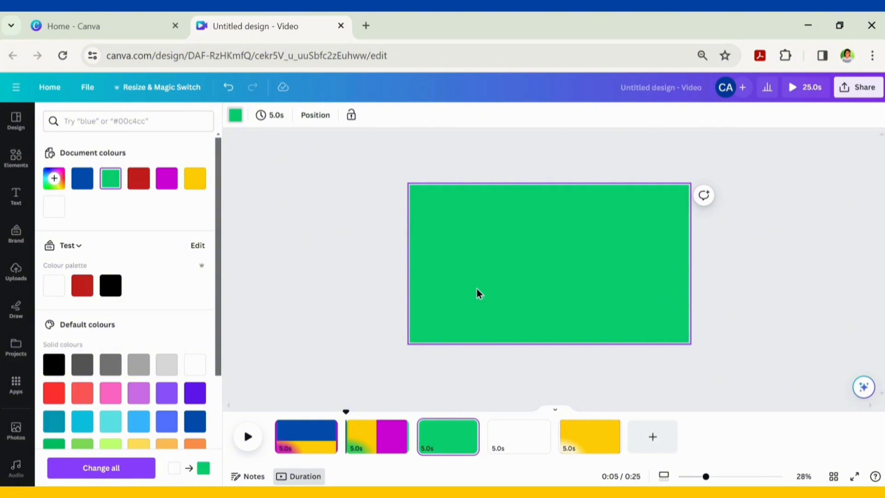
pyautogui.hotkey('ctrl', 'v')
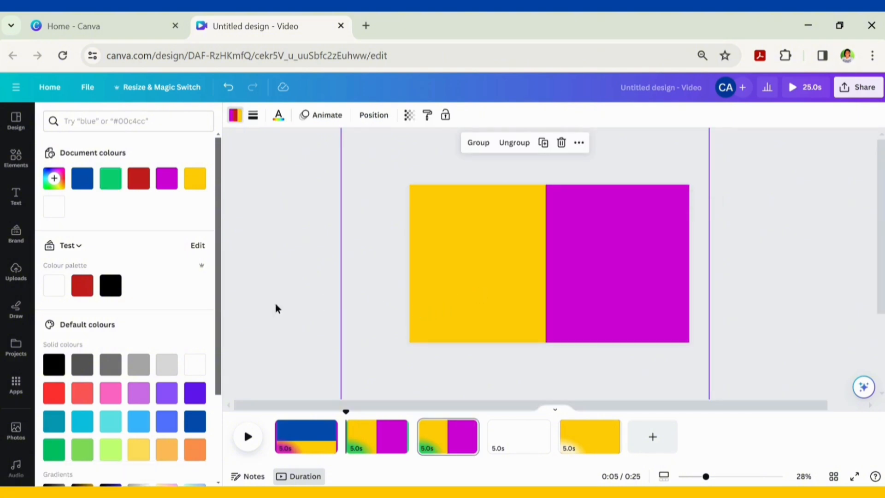
# - On the third page, slide the magenta group off to the right and the yellow group off to the left
pyautogui.click(369, 115)
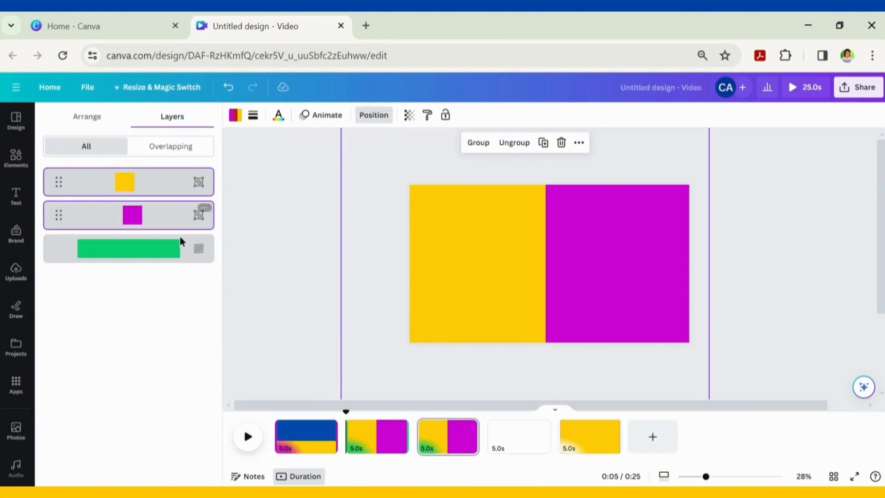
pyautogui.click(165, 219)
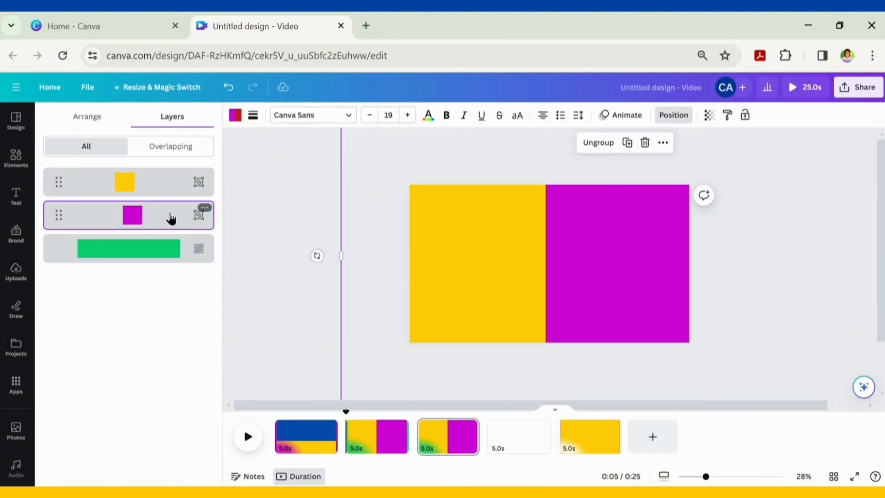
pyautogui.moveTo(566, 234); pyautogui.dragTo(767, 209)
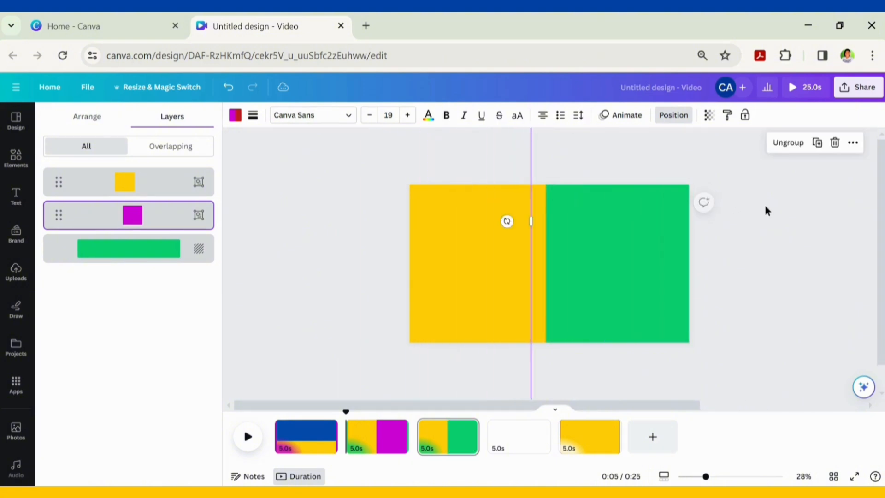
pyautogui.click(175, 194)
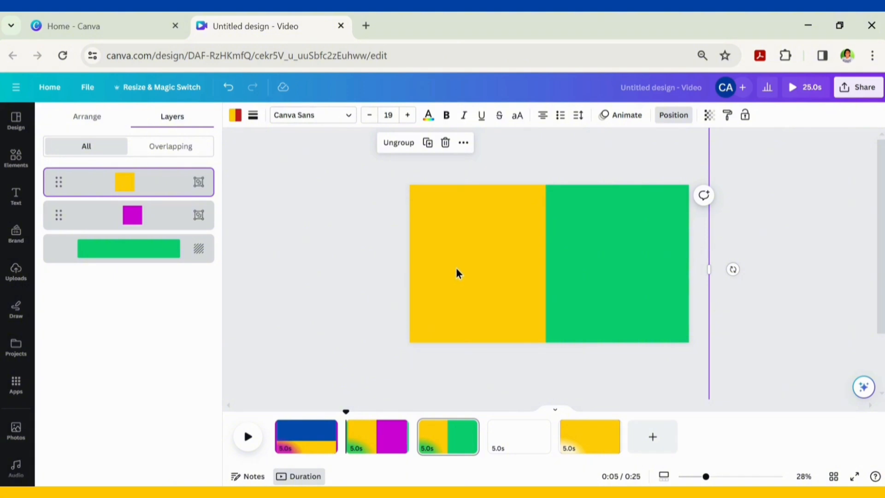
pyautogui.moveTo(455, 269); pyautogui.dragTo(311, 288)
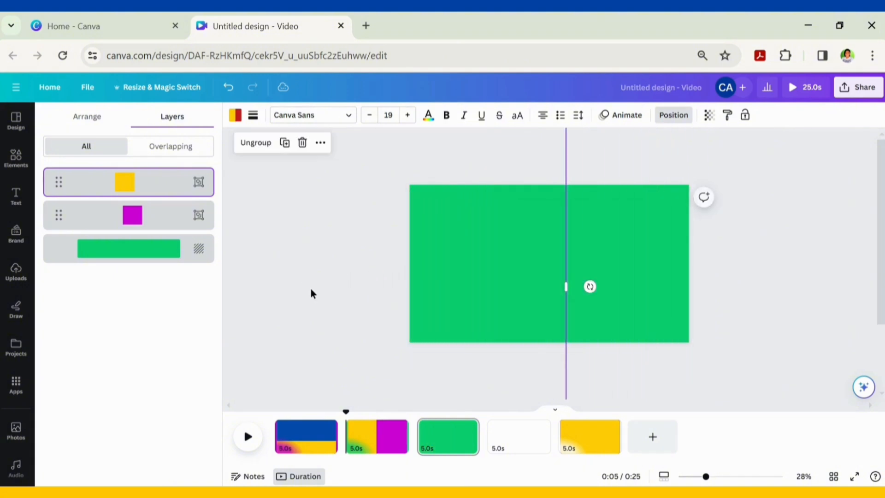
# - Copy the first page's blue group onto the second page, slide it off to the right and move its layer below the yellow group
pyautogui.click(299, 438)
pyautogui.click(166, 228)
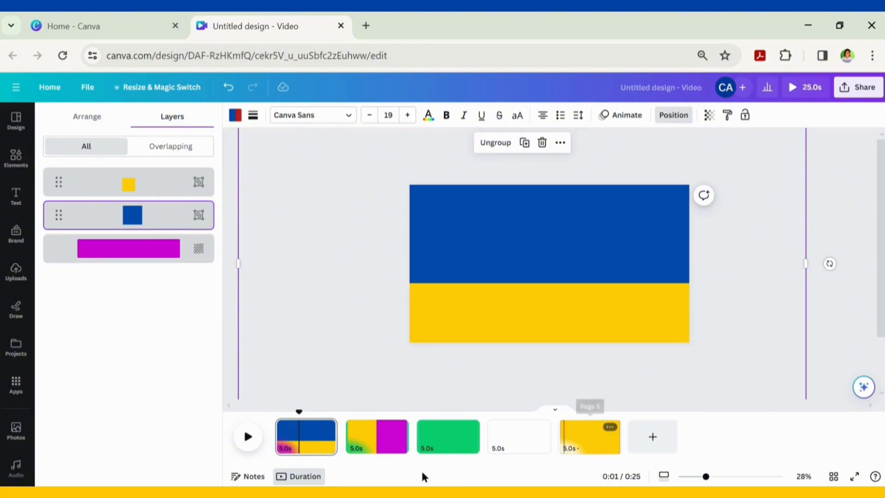
pyautogui.click(381, 438)
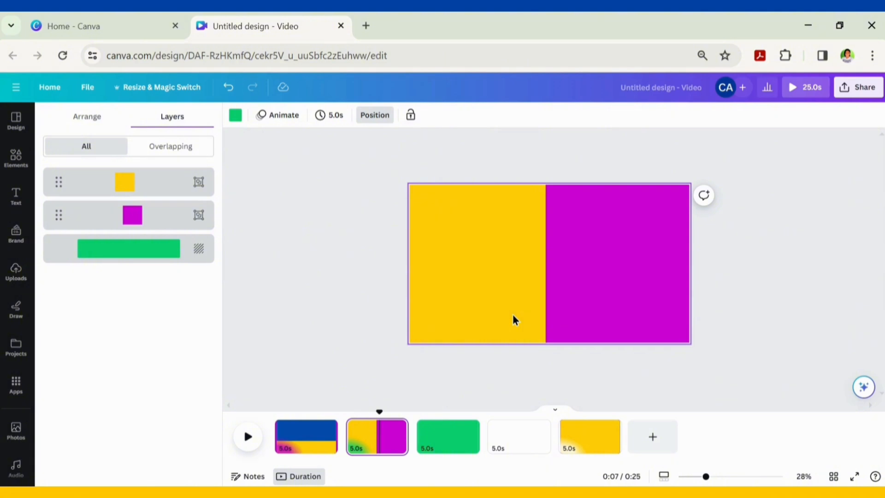
pyautogui.hotkey('ctrl', 'v')
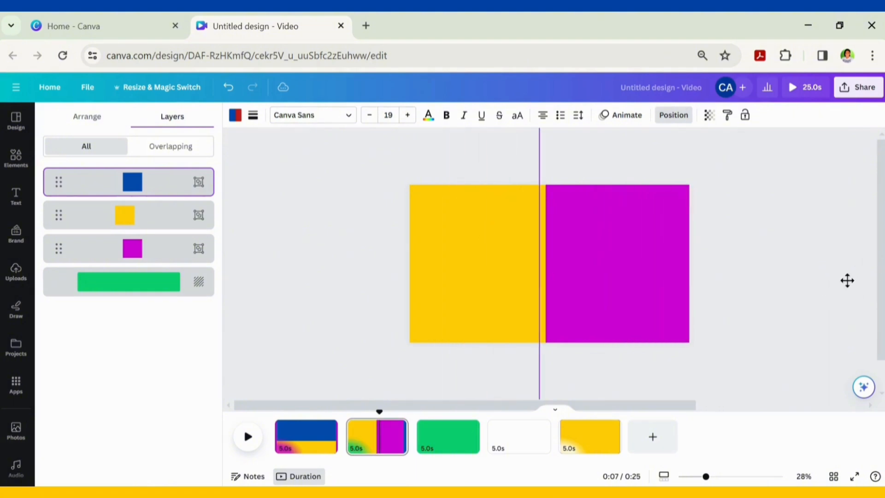
pyautogui.moveTo(137, 182); pyautogui.dragTo(137, 215)
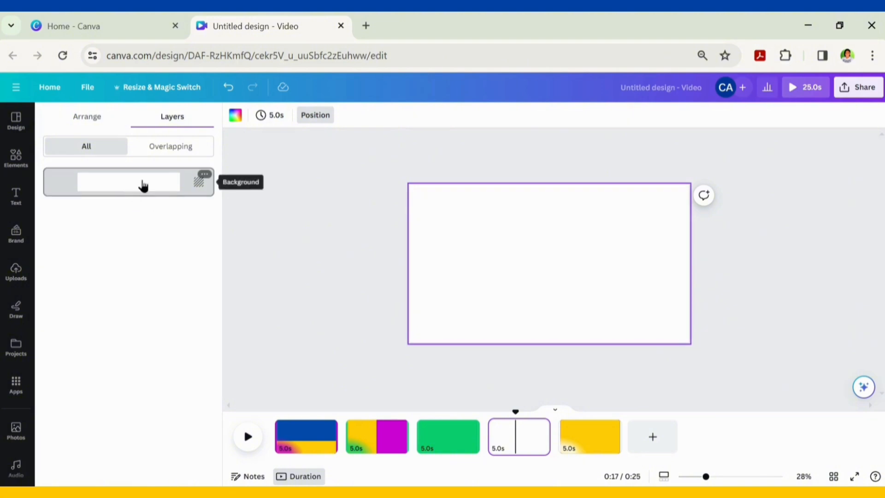
# - Set the fourth page's background to the document's green, #0acd6f
pyautogui.click(235, 116)
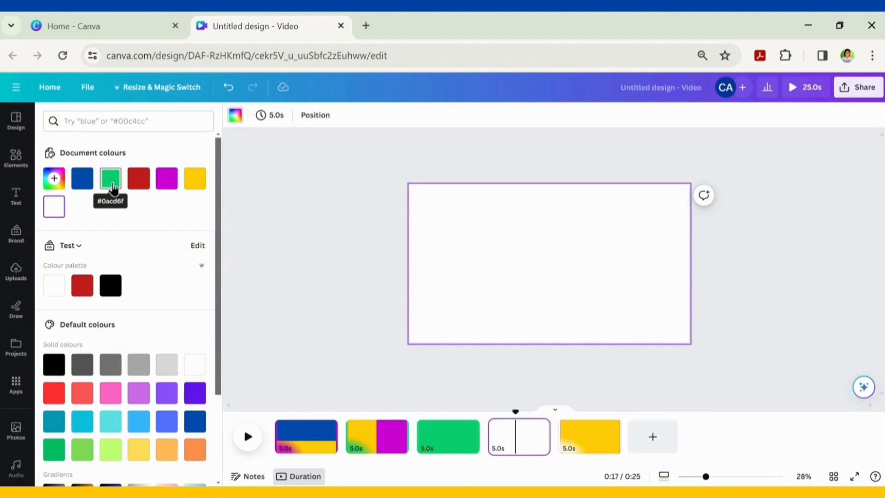
pyautogui.click(112, 187)
# - Add the text "Delicious" to the first page and colour it white
pyautogui.click(293, 439)
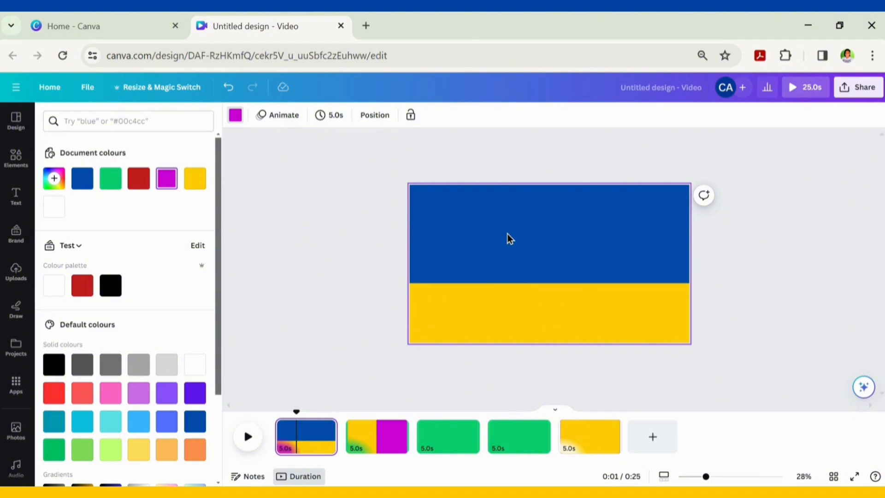
pyautogui.press('t')
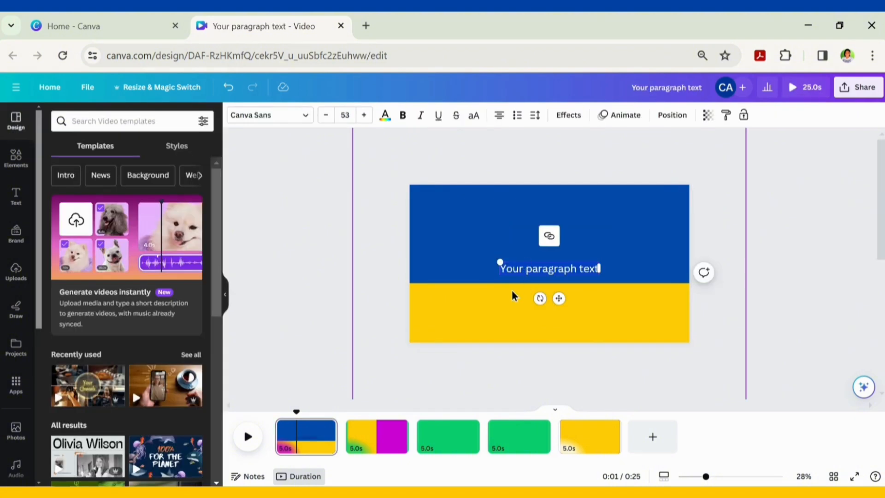
pyautogui.press('BackSpace')
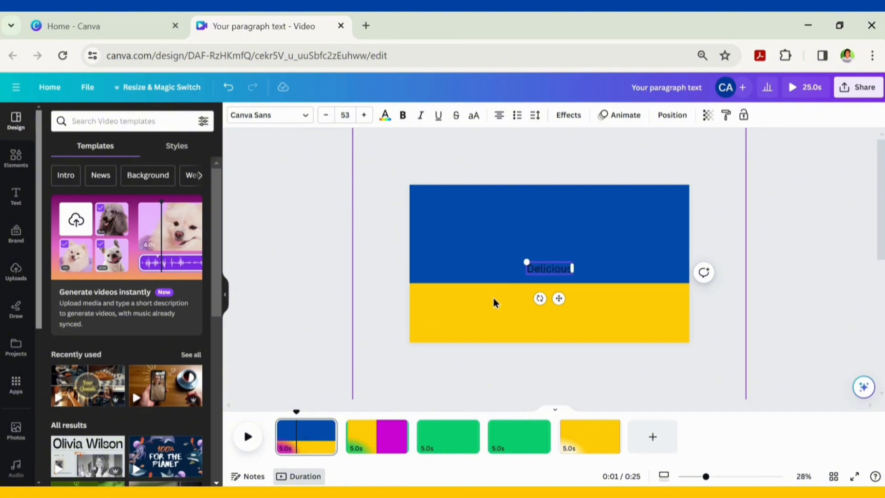
pyautogui.click(385, 115)
pyautogui.click(82, 206)
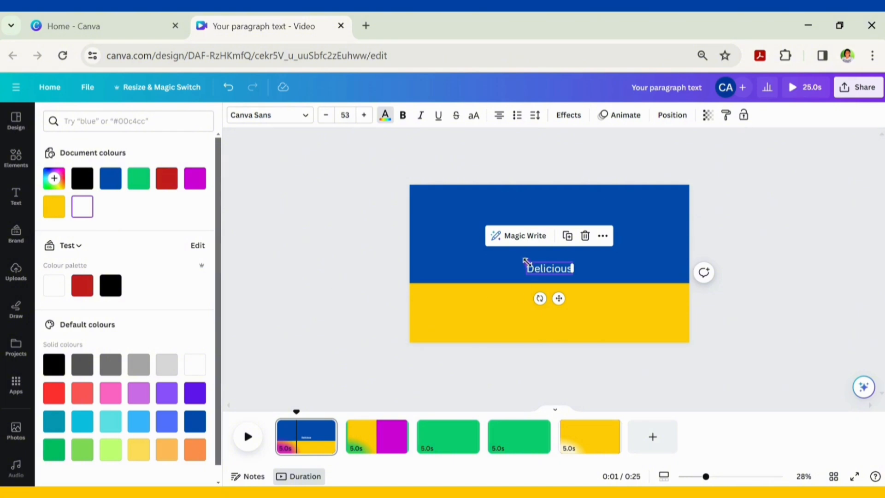
# - Enlarge the "Delicious" text to size 274 in Comic Sans and place it centred over the first page's blue area
pyautogui.moveTo(527, 262); pyautogui.dragTo(464, 222)
pyautogui.moveTo(574, 276); pyautogui.dragTo(621, 285)
pyautogui.click(530, 229)
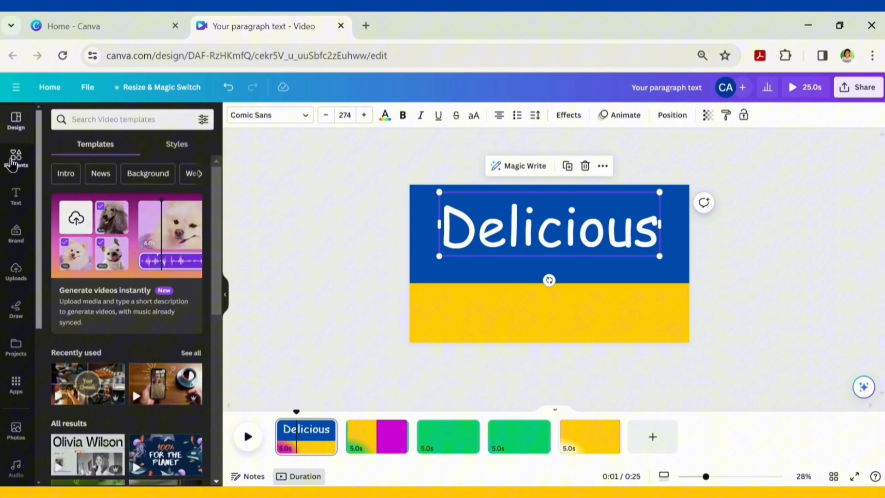
# - Add the recently used fried chicken plate photo to the first page and remove its background
pyautogui.click(17, 156)
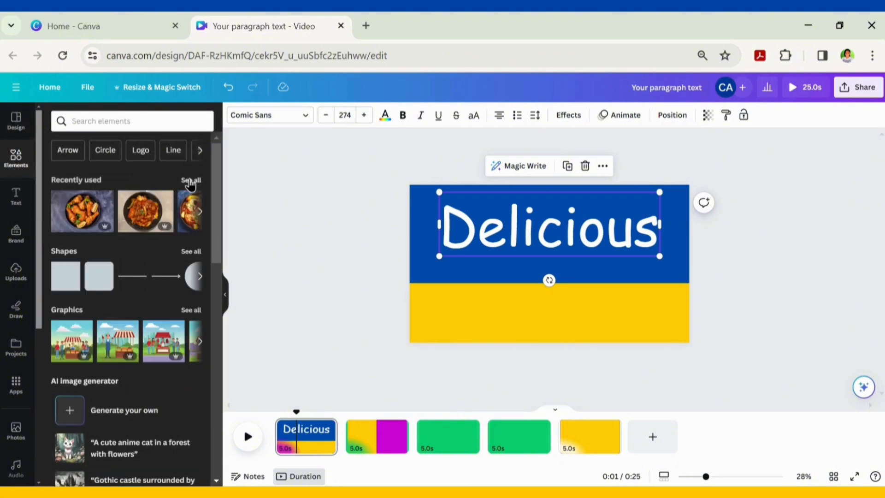
pyautogui.click(82, 211)
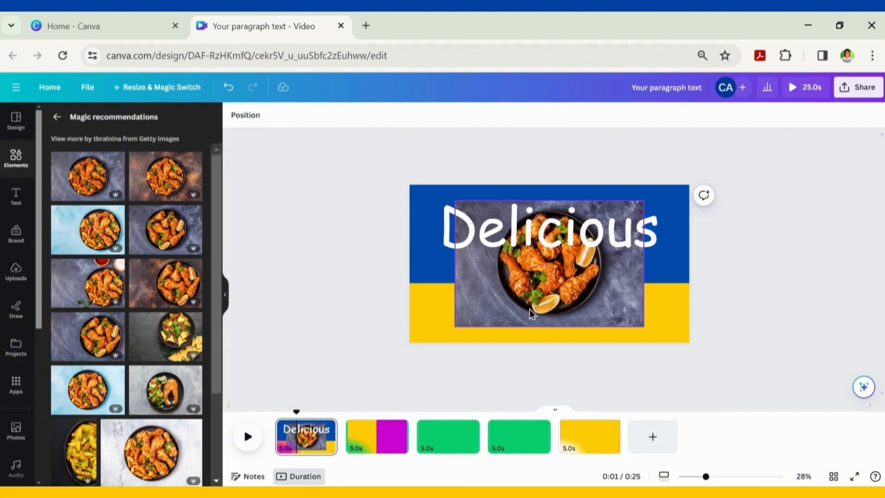
pyautogui.click(527, 309)
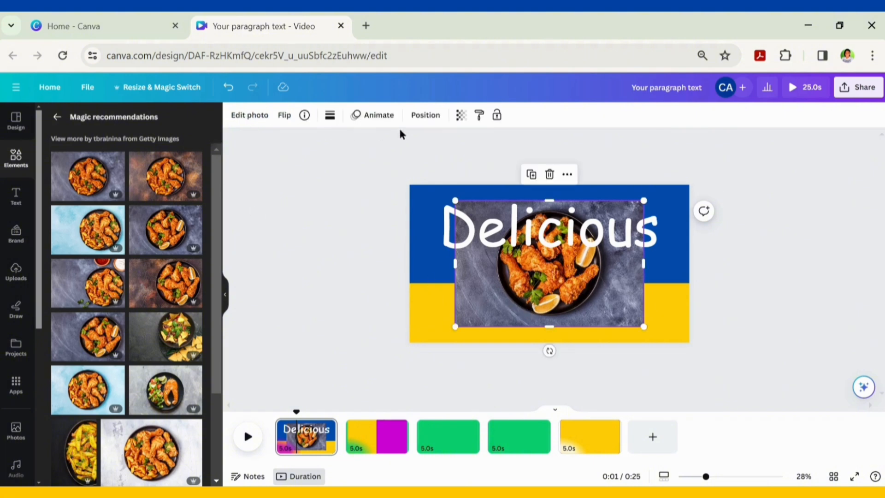
pyautogui.click(249, 115)
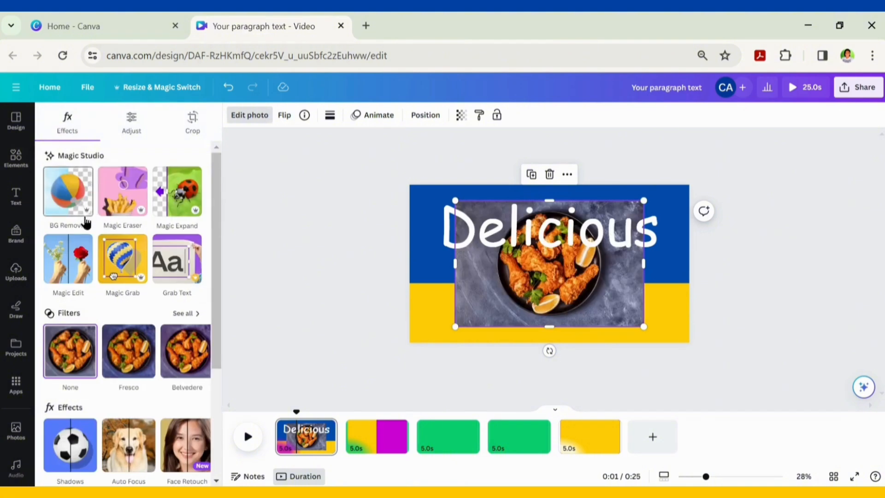
pyautogui.click(76, 201)
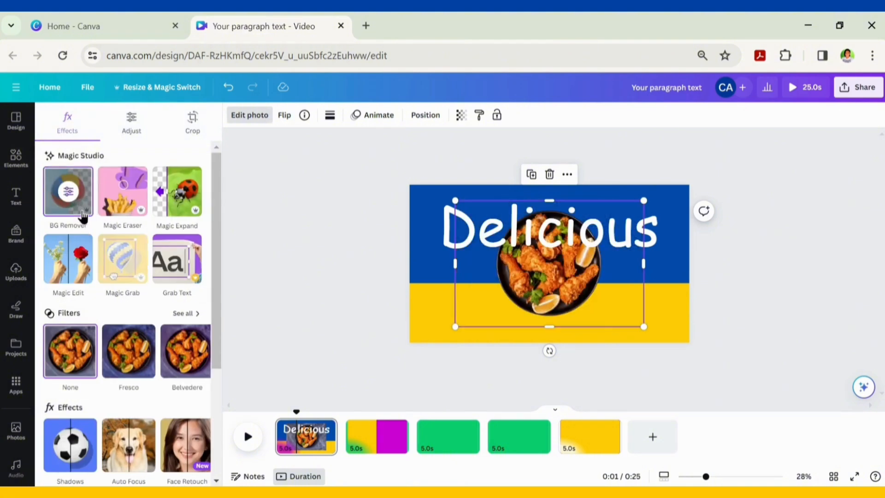
# - Enlarge the cut-out fried chicken plate and place it centred at the first page's lower edge, partly running off the page
pyautogui.moveTo(453, 326); pyautogui.dragTo(338, 442)
pyautogui.moveTo(623, 314); pyautogui.dragTo(701, 306)
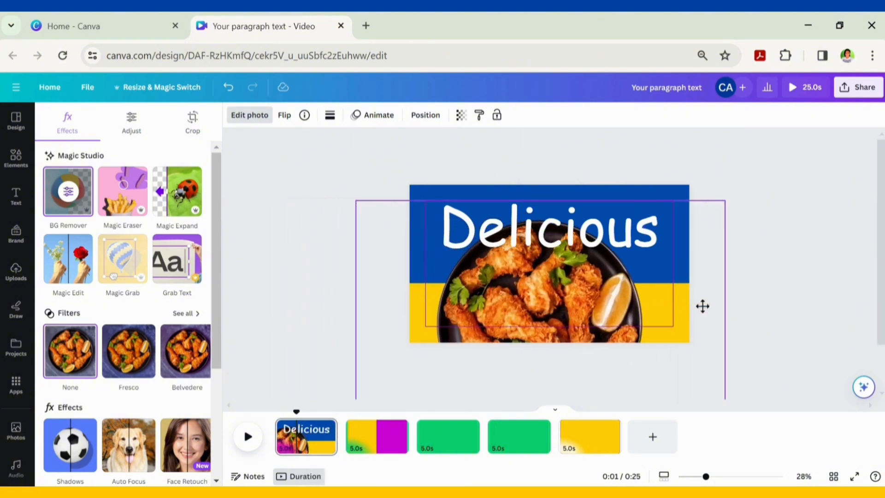
pyautogui.moveTo(725, 200); pyautogui.dragTo(755, 169)
pyautogui.moveTo(565, 317); pyautogui.dragTo(549, 358)
# - Change the "Delicious" text to the TAN Jambore font and enlarge it to size 331
pyautogui.click(561, 251)
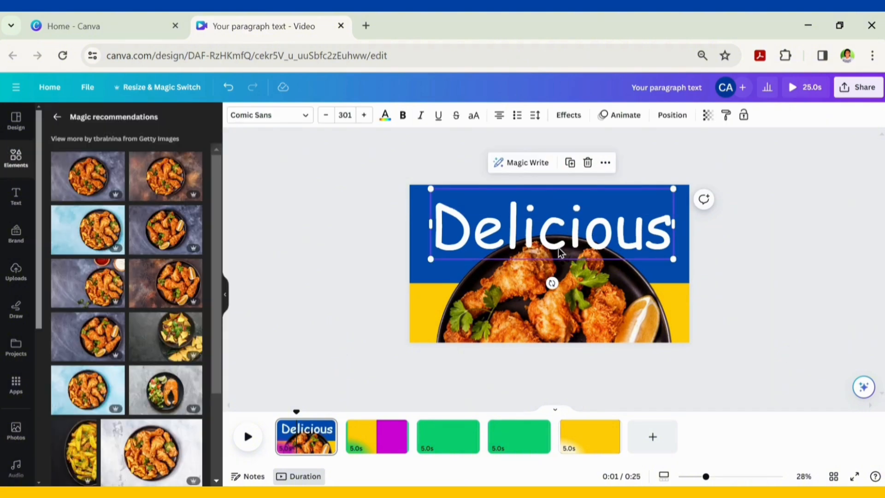
pyautogui.click(295, 116)
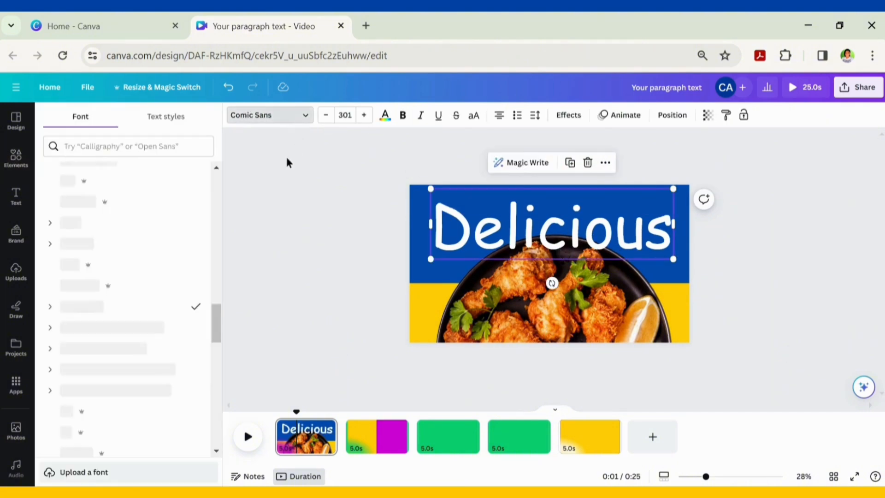
pyautogui.click(85, 368)
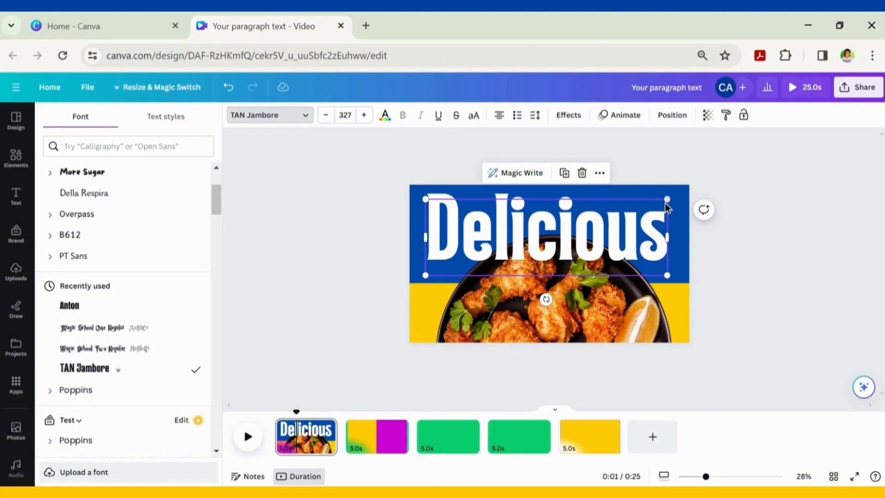
pyautogui.moveTo(666, 207); pyautogui.dragTo(670, 205)
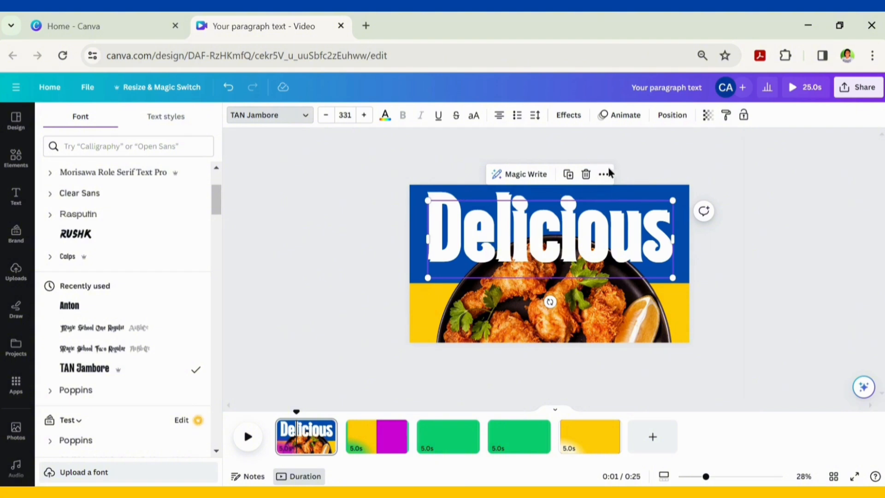
# - Apply the Hollow effect with thickness 30 to the duplicate "Delicious" text on the first page
pyautogui.click(572, 116)
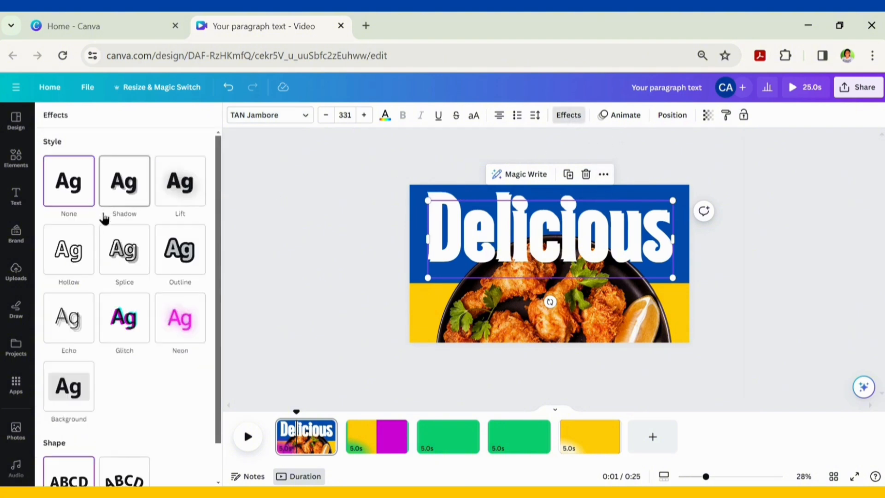
pyautogui.click(68, 261)
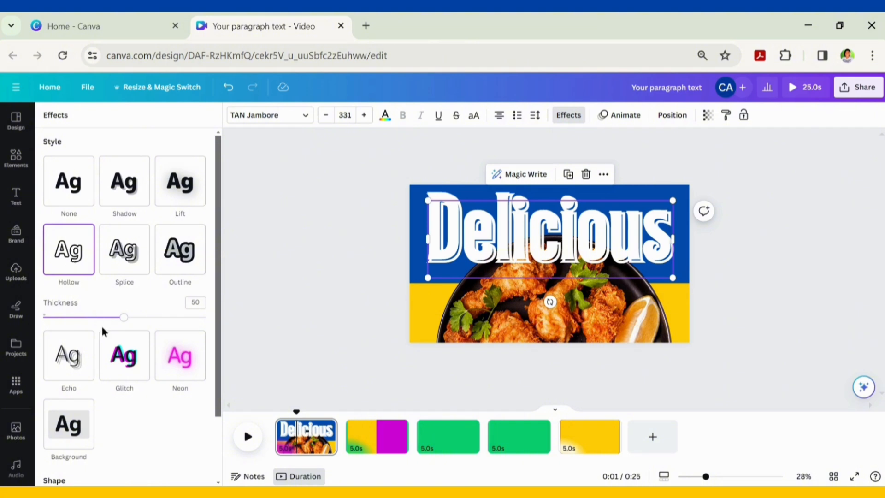
pyautogui.moveTo(94, 322); pyautogui.dragTo(92, 325)
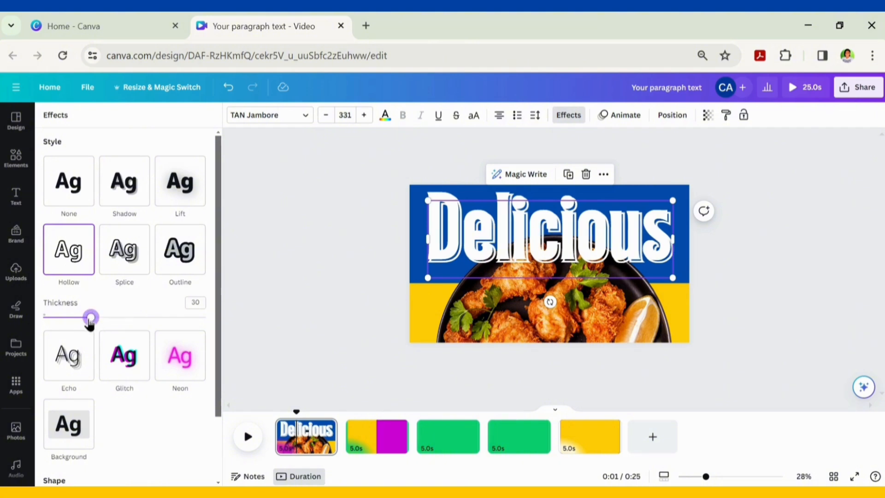
# - Layer the plate photo between the solid and hollow "Delicious" texts, then align the hollow text exactly over the solid one
pyautogui.click(664, 119)
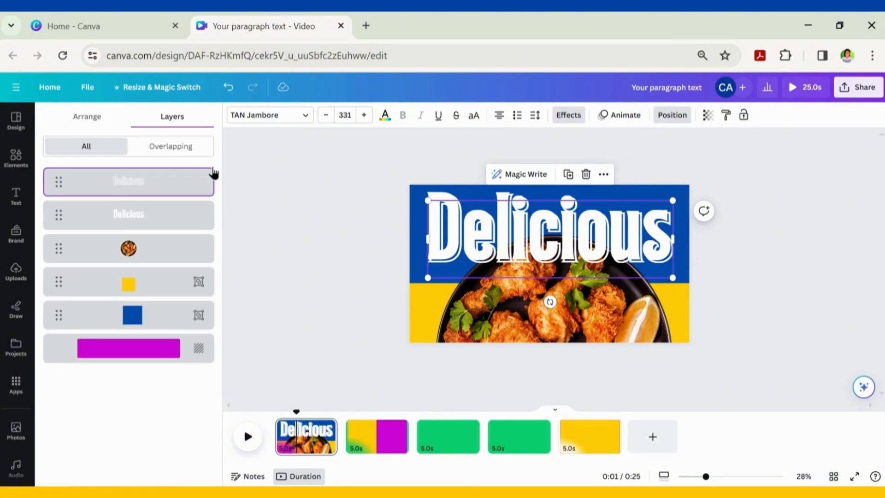
pyautogui.moveTo(130, 259); pyautogui.dragTo(129, 229)
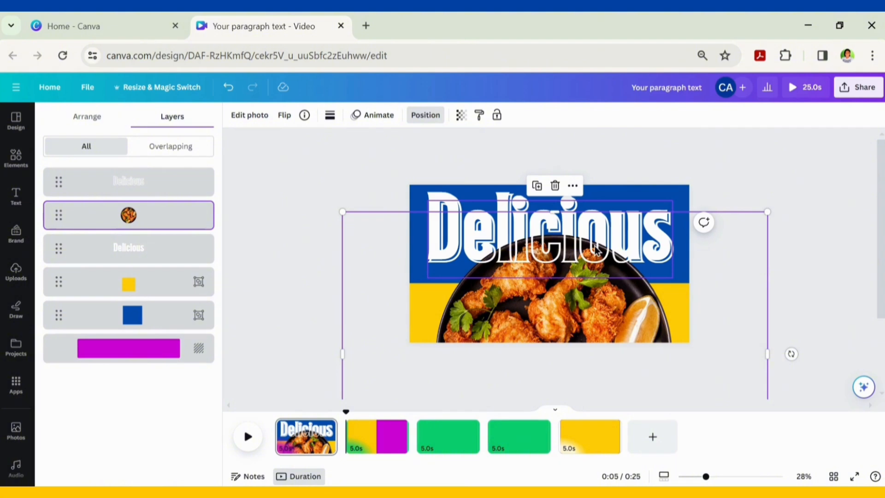
pyautogui.moveTo(596, 251)
pyautogui.mouseDown()
pyautogui.moveTo(594, 240)
pyautogui.moveTo(596, 254)
pyautogui.mouseUp()
pyautogui.moveTo(587, 291); pyautogui.dragTo(581, 294)
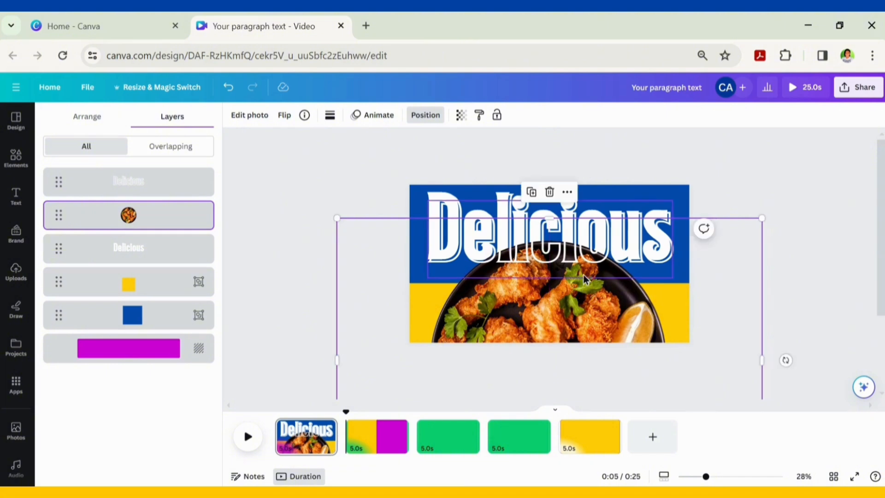
pyautogui.click(188, 195)
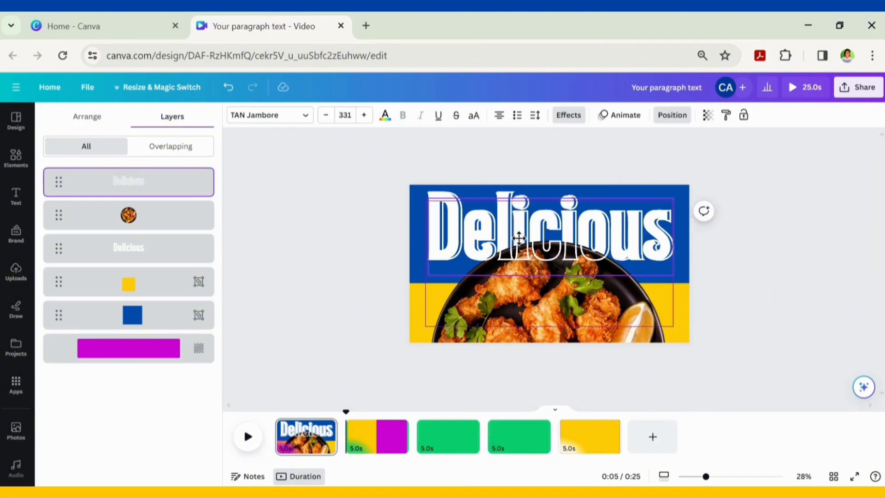
pyautogui.moveTo(519, 237); pyautogui.dragTo(514, 237)
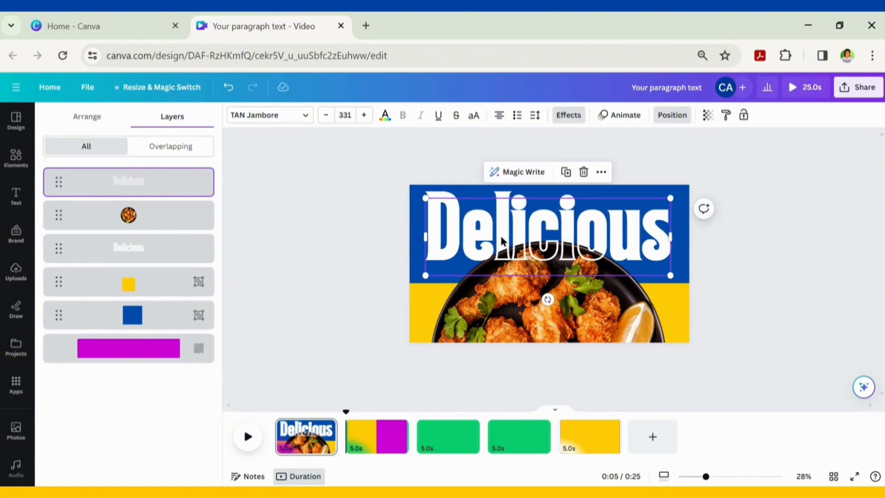
# - Add the recently used roast chicken pan photo to the second page and remove its background
pyautogui.click(373, 447)
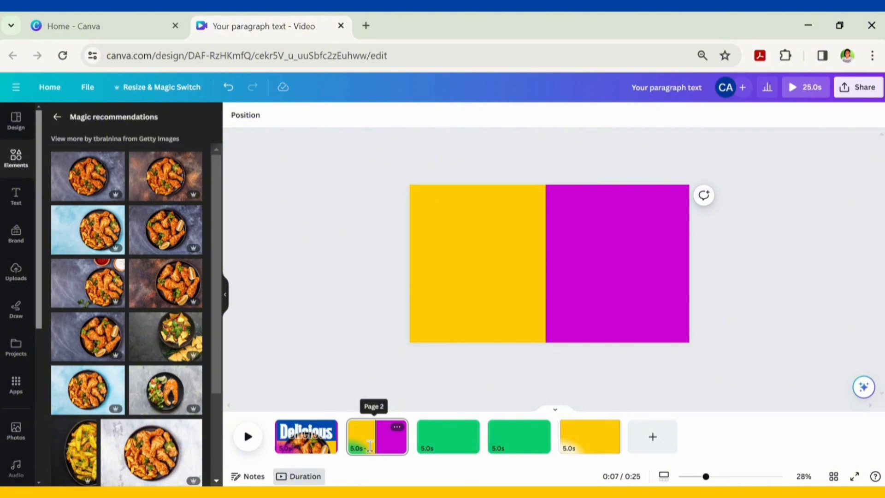
pyautogui.click(56, 122)
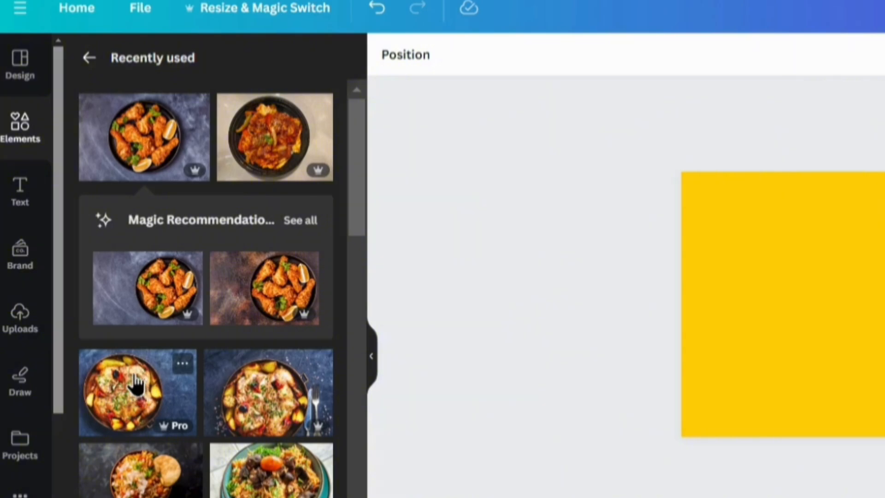
pyautogui.click(136, 382)
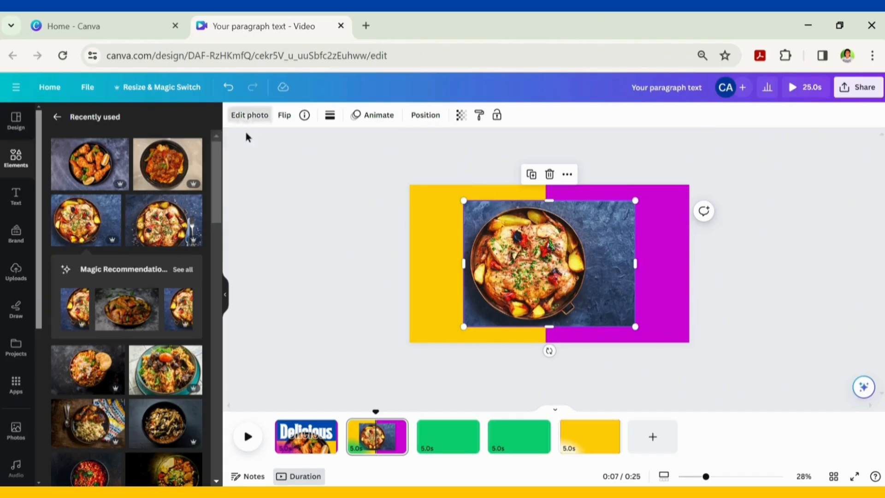
pyautogui.click(249, 115)
pyautogui.click(70, 191)
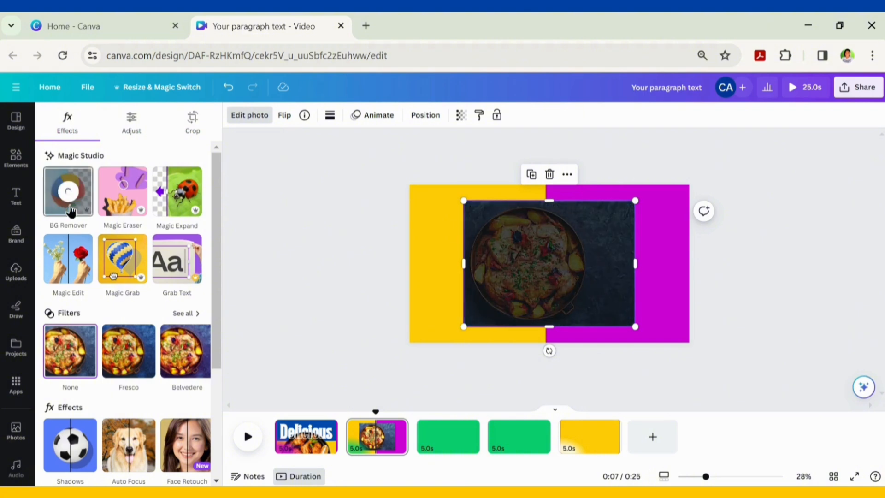
# - Crop the empty side off the roast chicken cut-out, shrink it and centre it on the second page
pyautogui.moveTo(524, 277); pyautogui.dragTo(546, 282)
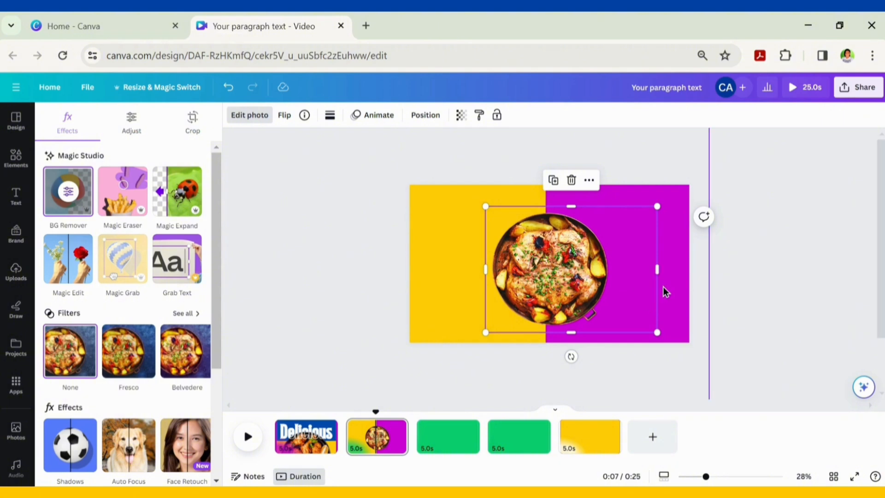
pyautogui.moveTo(657, 275); pyautogui.dragTo(617, 276)
pyautogui.moveTo(616, 205); pyautogui.dragTo(574, 248)
pyautogui.moveTo(529, 290); pyautogui.dragTo(544, 264)
pyautogui.click(715, 476)
pyautogui.moveTo(715, 478); pyautogui.dragTo(714, 478)
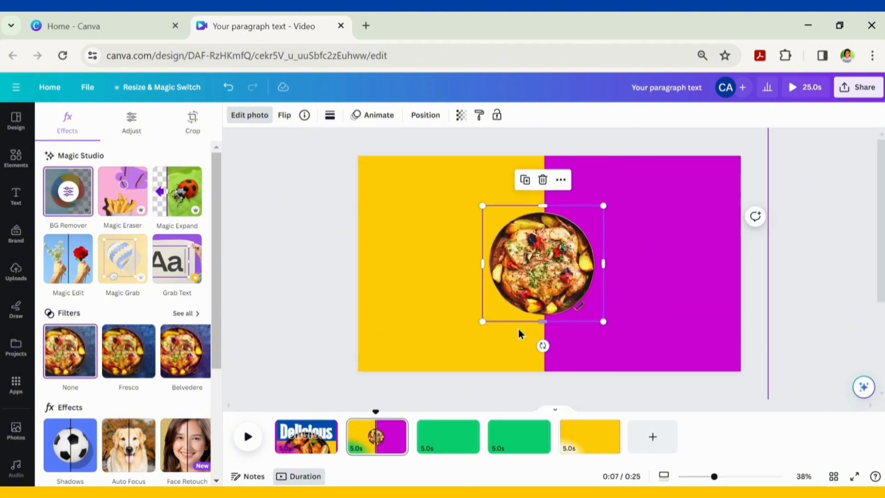
pyautogui.moveTo(484, 321); pyautogui.dragTo(495, 310)
pyautogui.moveTo(529, 263); pyautogui.dragTo(525, 269)
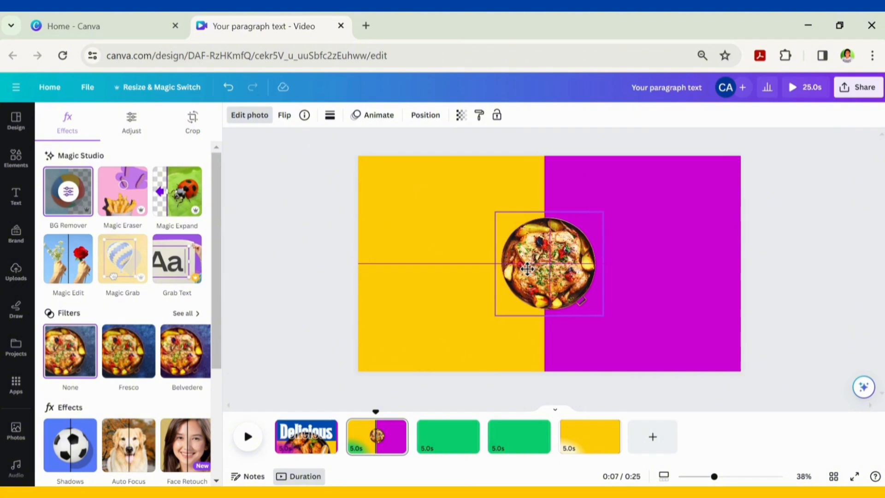
# - Add the white text "irresistible" in TAN Jambore at size 92.3 to the second page and widen its text box
pyautogui.doubleClick(525, 272)
pyautogui.press('BackSpace')
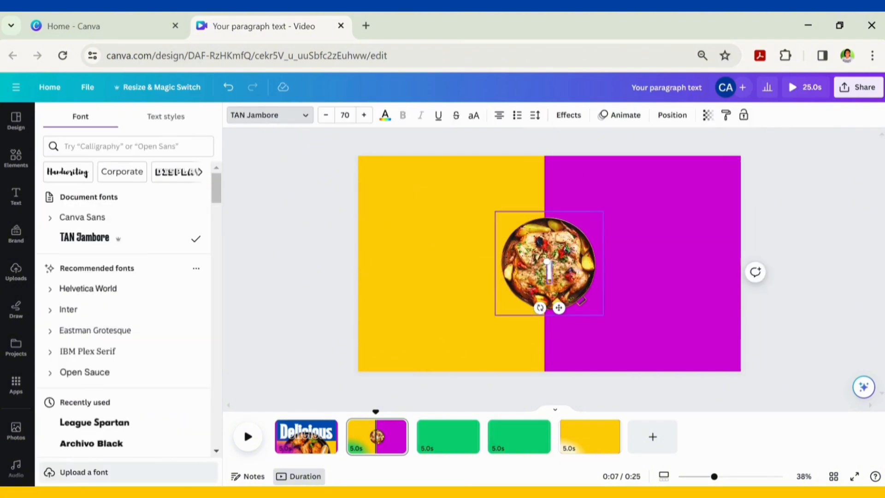
pyautogui.write('irresistable')
pyautogui.moveTo(498, 270); pyautogui.dragTo(393, 269)
pyautogui.moveTo(595, 269); pyautogui.dragTo(675, 269)
pyautogui.click(672, 115)
pyautogui.click(601, 265)
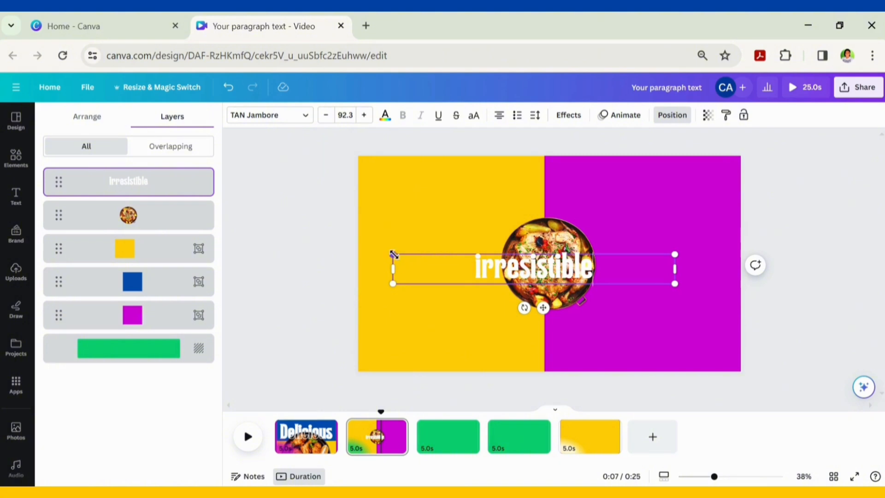
# - Place "irresistible" on the second page's yellow half and a copy reading "chicken" on the magenta half
pyautogui.click(465, 317)
pyautogui.click(510, 270)
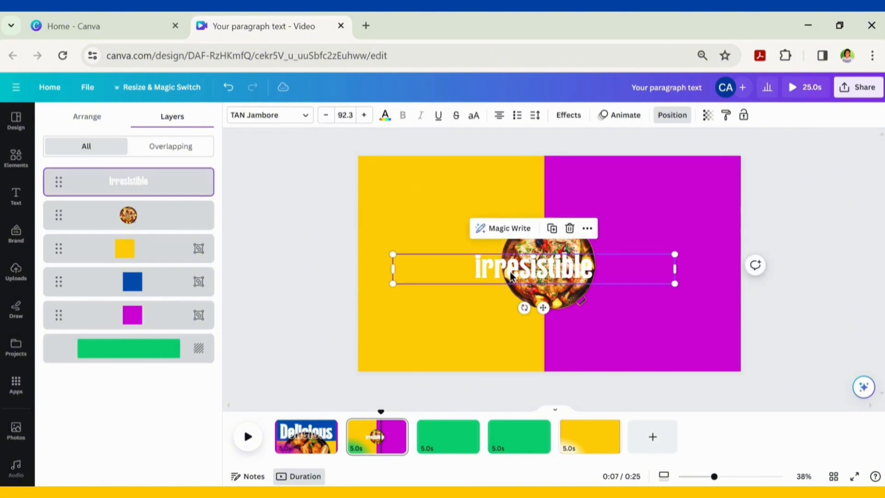
pyautogui.moveTo(510, 270); pyautogui.dragTo(406, 264)
pyautogui.moveTo(457, 271); pyautogui.dragTo(676, 272)
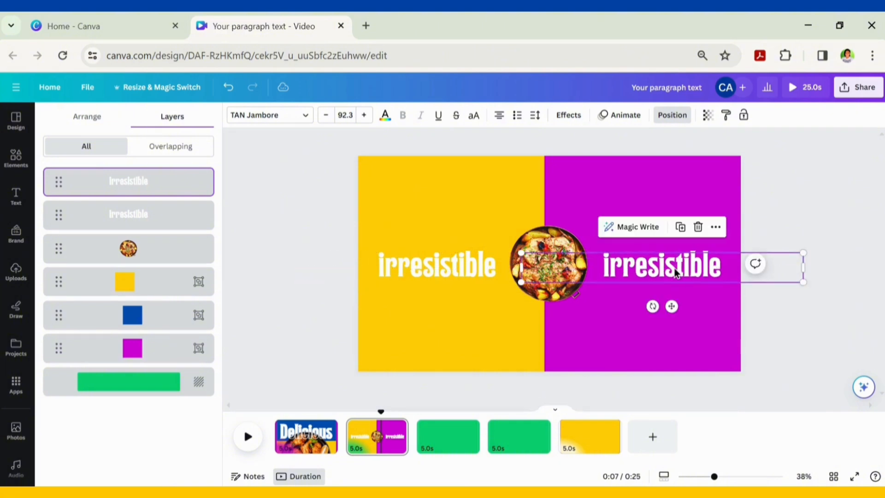
pyautogui.doubleClick(684, 268)
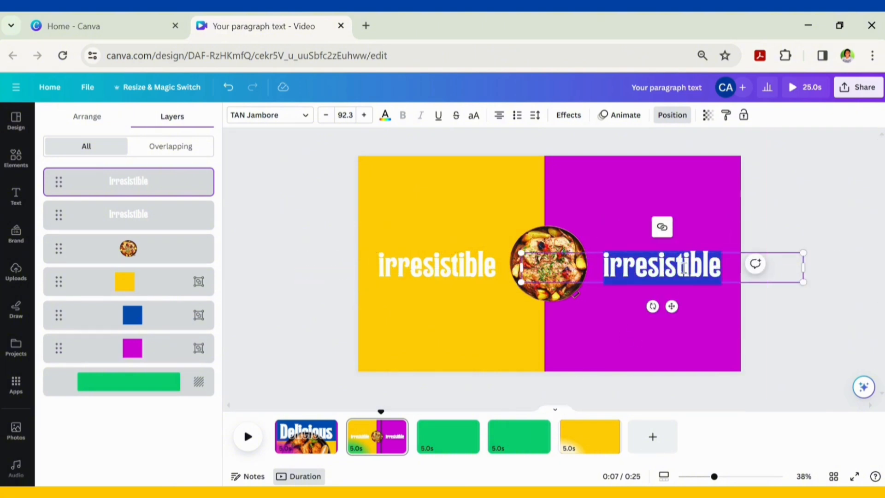
pyautogui.write('Chicken')
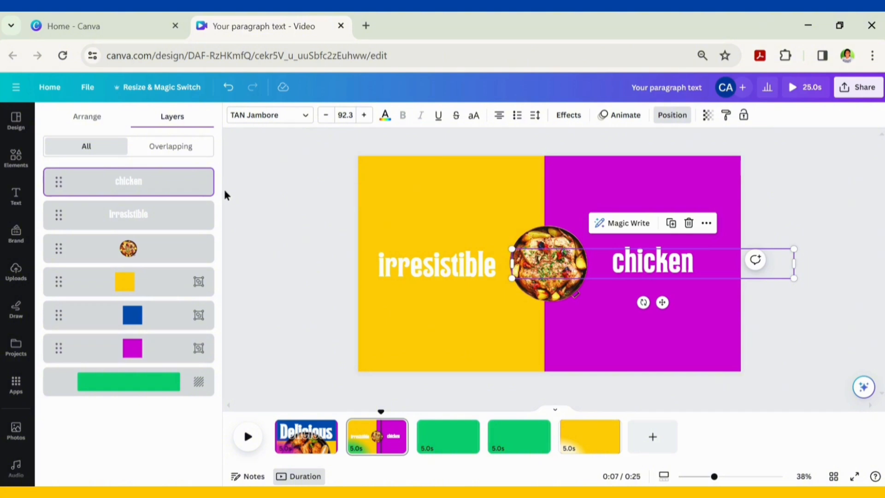
# - Align both texts and the roast chicken photo by their middles, space them evenly horizontally and centre the photo on the page
pyautogui.keyDown('shift'); pyautogui.click(184, 220); pyautogui.keyUp('shift')
pyautogui.keyDown('shift'); pyautogui.click(178, 250); pyautogui.keyUp('shift')
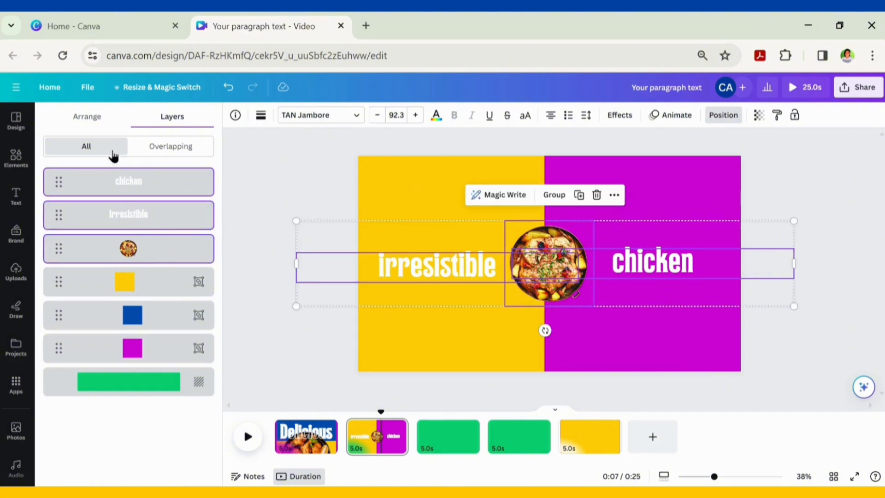
pyautogui.click(112, 126)
pyautogui.click(101, 231)
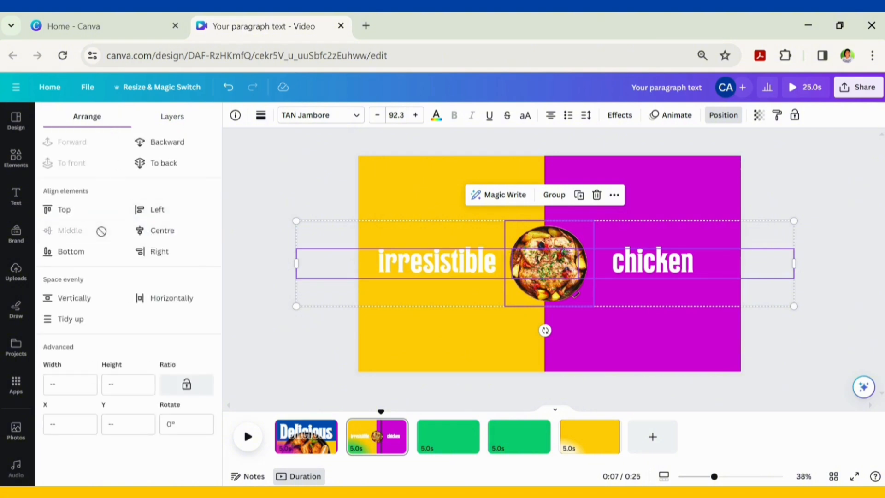
pyautogui.click(151, 300)
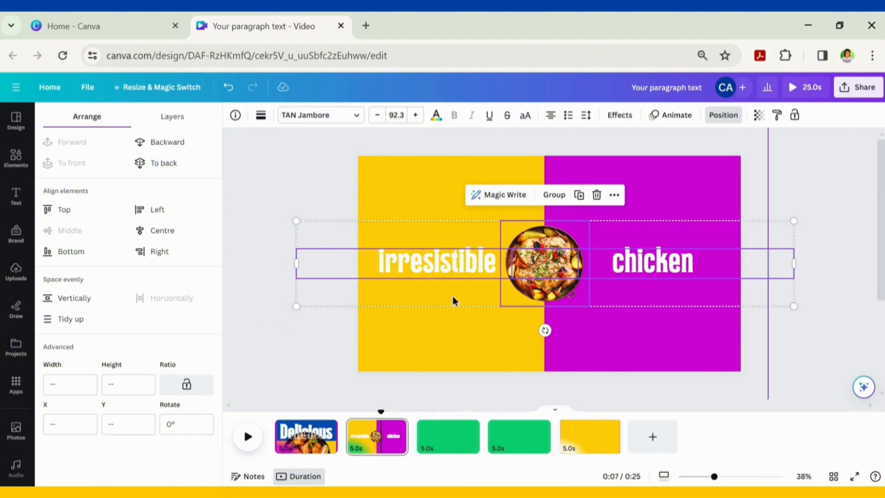
pyautogui.moveTo(519, 267); pyautogui.dragTo(523, 268)
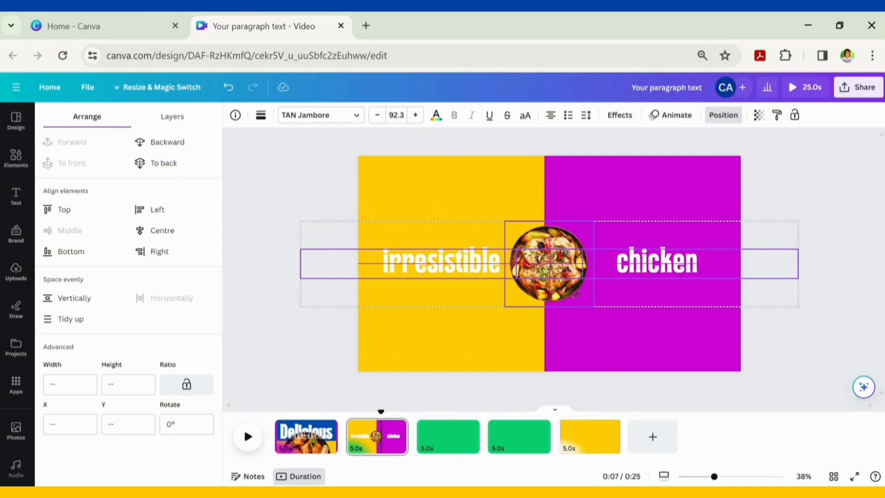
pyautogui.click(256, 332)
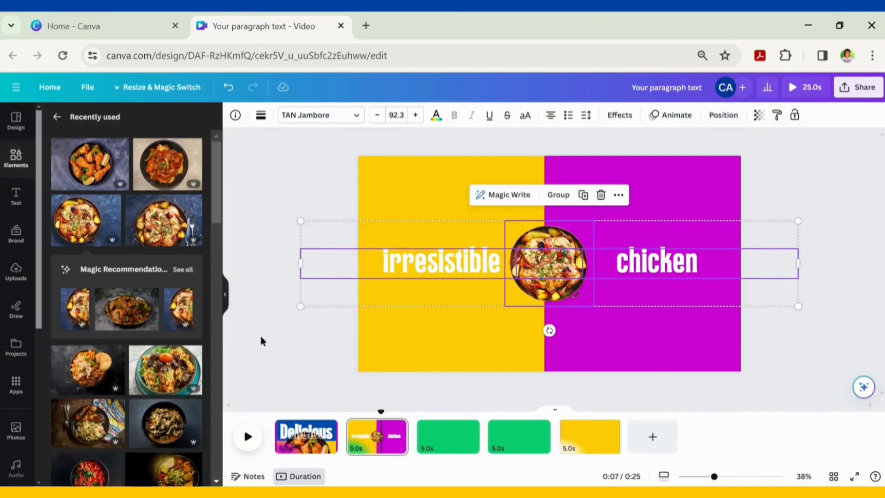
# - Add the photo of chicken and rice in a clay pot from the "chicken dish" results to the third page
pyautogui.click(450, 448)
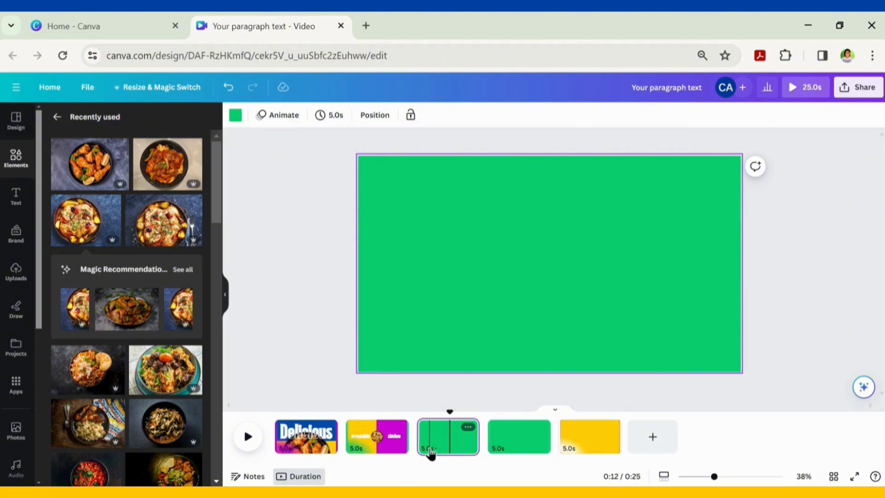
pyautogui.click(16, 159)
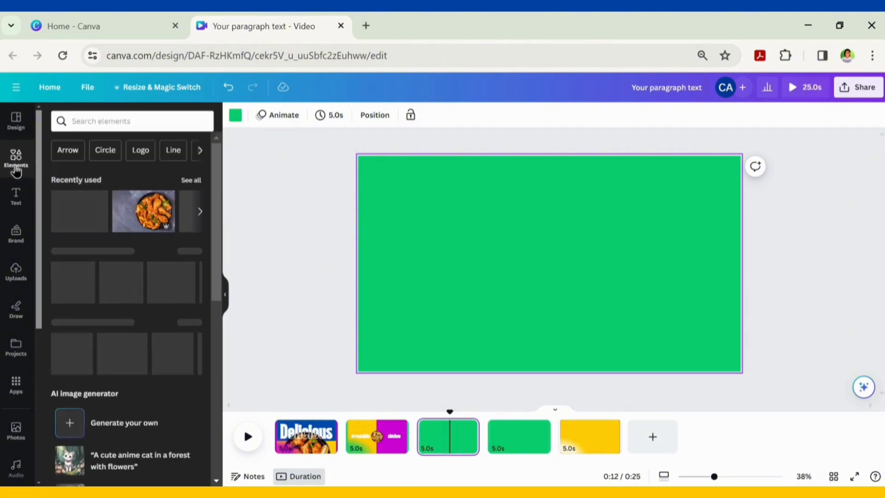
pyautogui.click(181, 351)
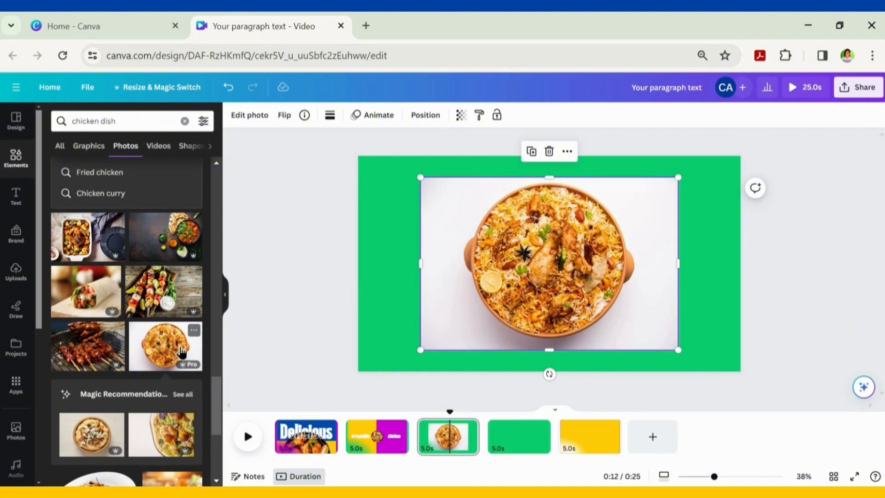
pyautogui.scroll(-5, 166, 346)
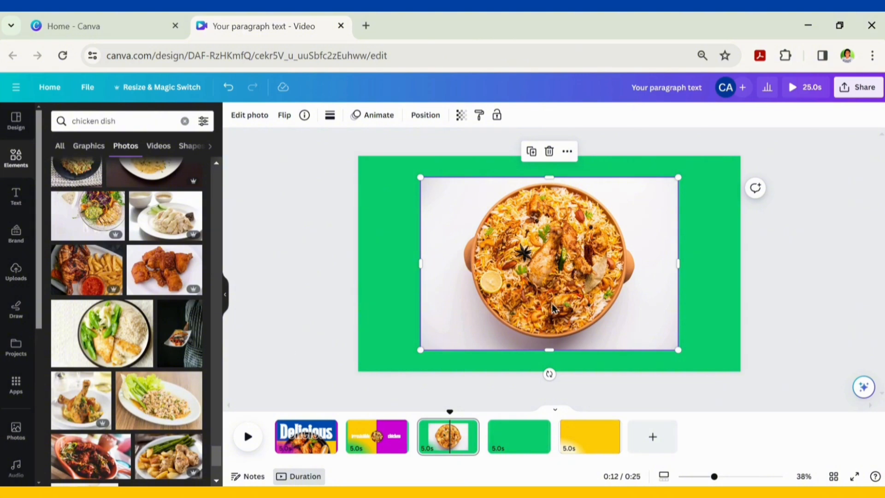
# - Remove the background of the clay-pot chicken photo, then enlarge it and position it over the third page's upper part
pyautogui.click(248, 115)
pyautogui.click(70, 206)
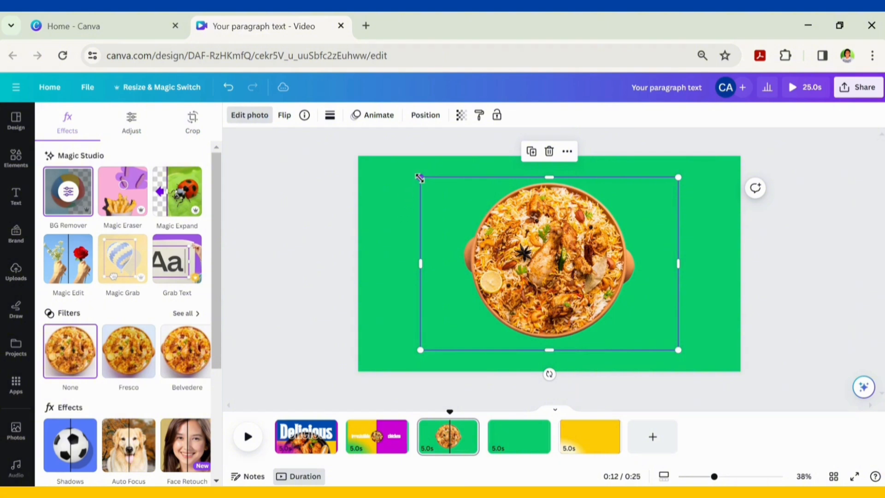
pyautogui.moveTo(421, 177); pyautogui.dragTo(300, 138)
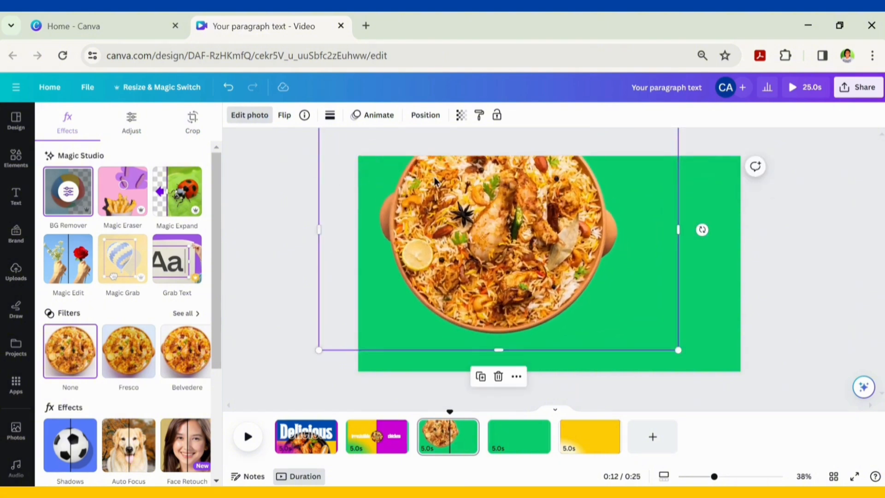
pyautogui.click(695, 478)
pyautogui.moveTo(615, 185); pyautogui.dragTo(672, 144)
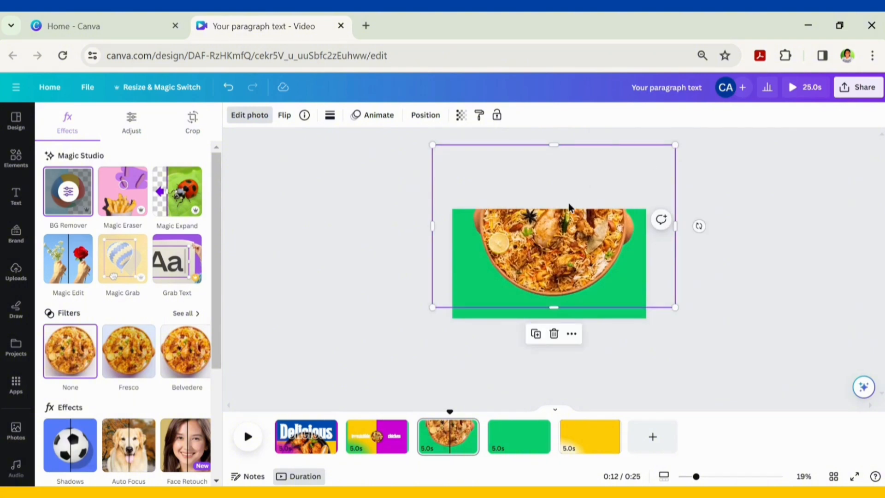
pyautogui.moveTo(571, 208); pyautogui.dragTo(556, 217)
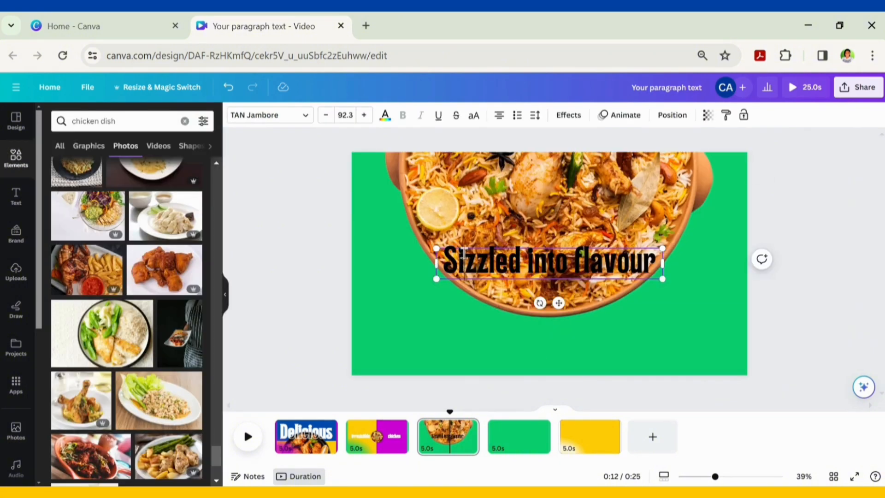
# - Make the third page's text read "sizzled into flavour" in white, enlarge it to size 153 and place it near the lower edge
pyautogui.press('BackSpace')
pyautogui.write('s')
pyautogui.click(386, 117)
pyautogui.click(84, 208)
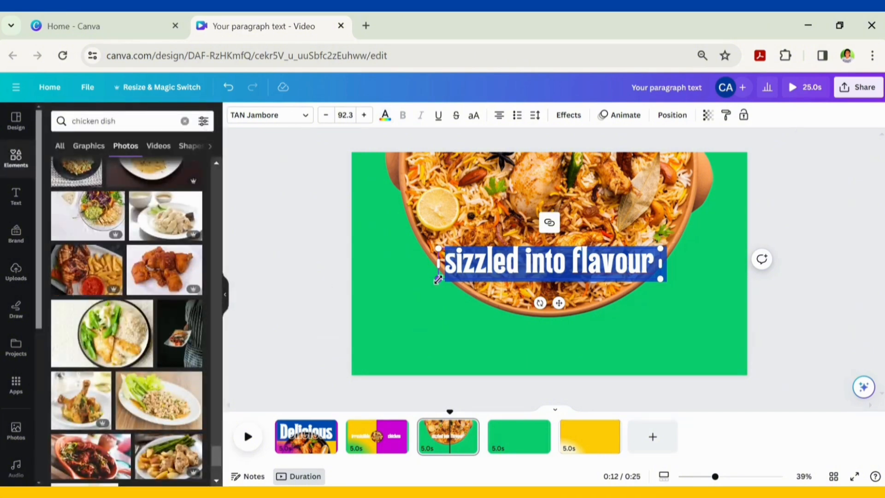
pyautogui.moveTo(439, 279); pyautogui.dragTo(365, 299)
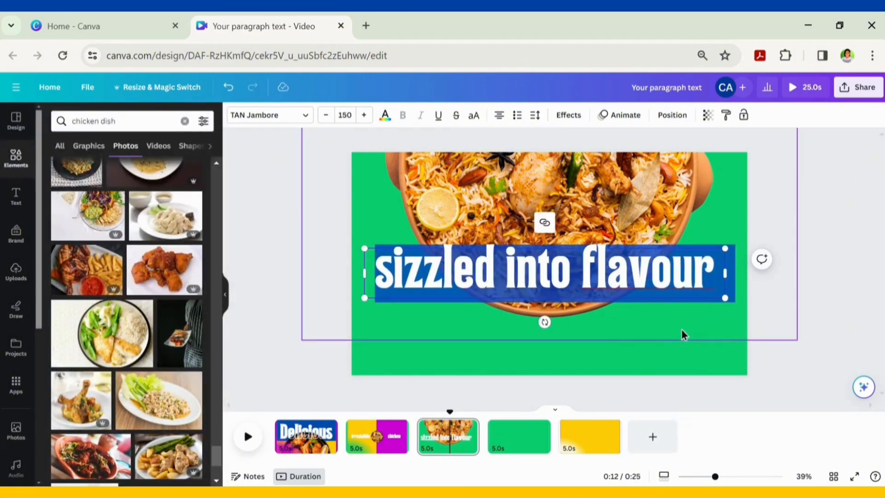
pyautogui.click(716, 276)
pyautogui.moveTo(543, 280); pyautogui.dragTo(544, 332)
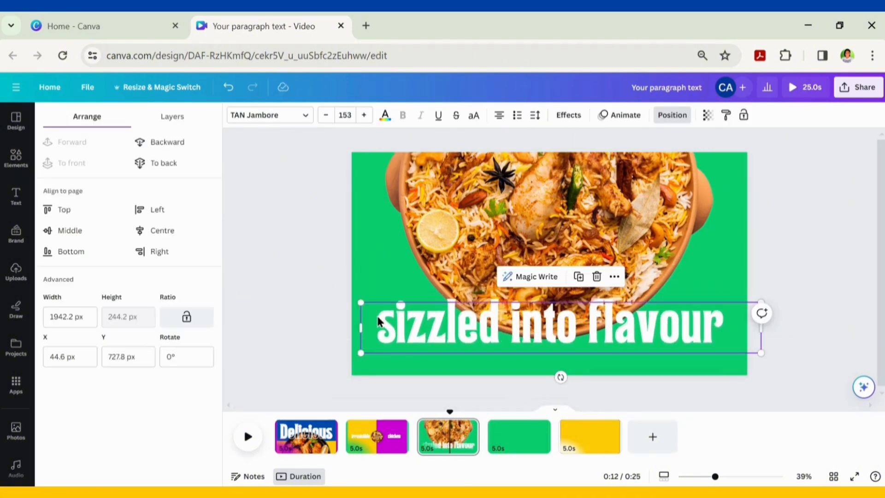
# - Insert a blank line above "sizzled into flavour" and centre the clay-pot photo horizontally on the page
pyautogui.click(375, 317)
pyautogui.press('Return')
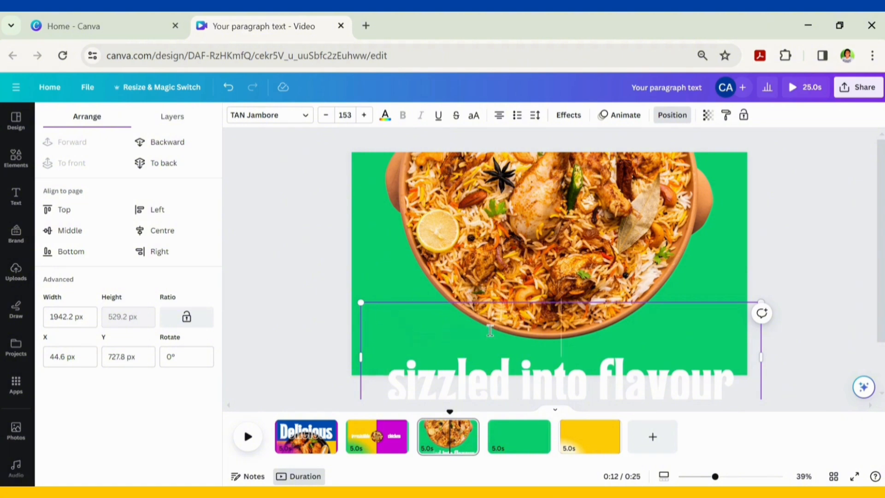
pyautogui.click(398, 318)
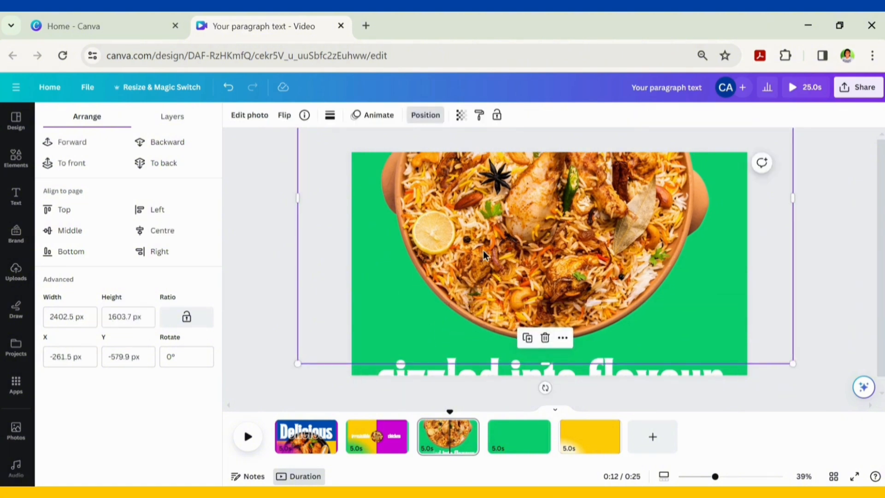
pyautogui.click(157, 231)
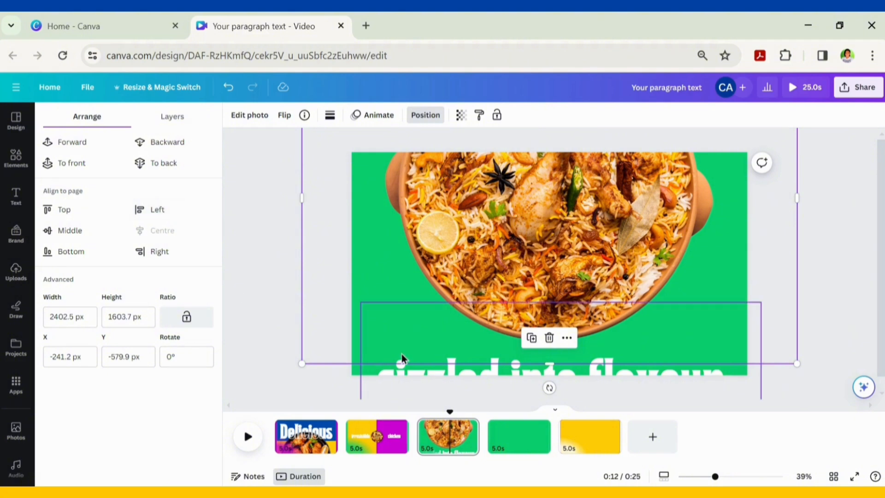
# - Reposition "sizzled into flavour" over the pot's lower edge and give a duplicate of it the Hollow effect with thickness 30
pyautogui.click(428, 341)
pyautogui.moveTo(443, 341); pyautogui.dragTo(446, 292)
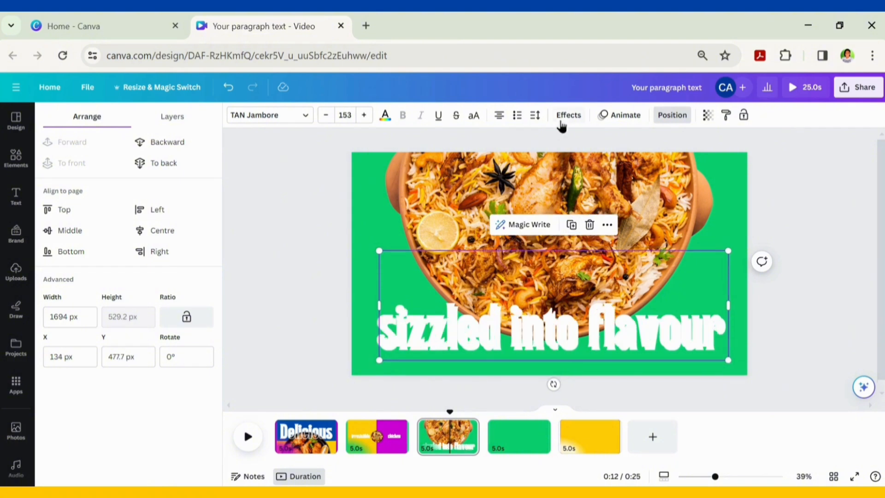
pyautogui.click(563, 117)
pyautogui.click(62, 261)
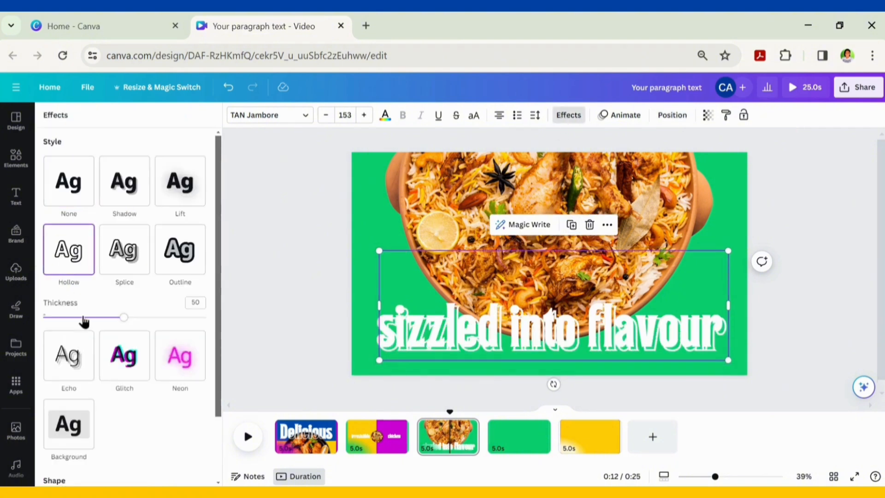
pyautogui.moveTo(84, 321); pyautogui.dragTo(91, 318)
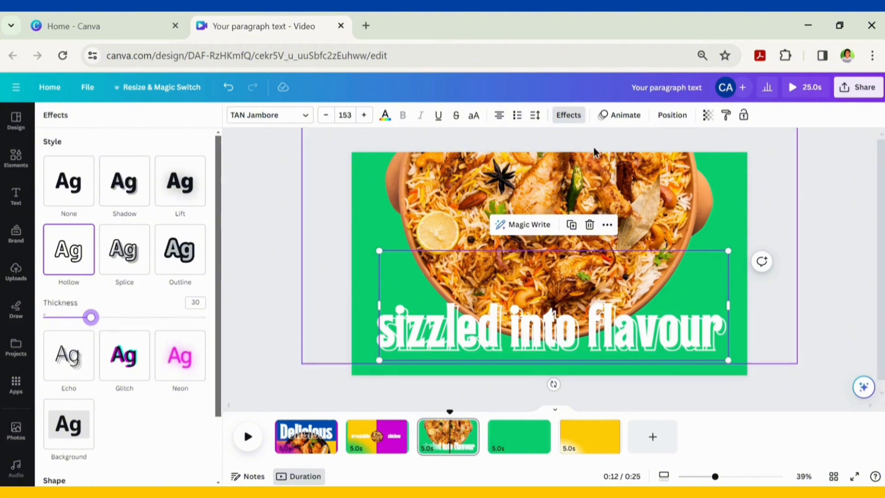
# - Move the solid "sizzled into flavour" text beneath the clay-pot photo in the layer order
pyautogui.click(669, 114)
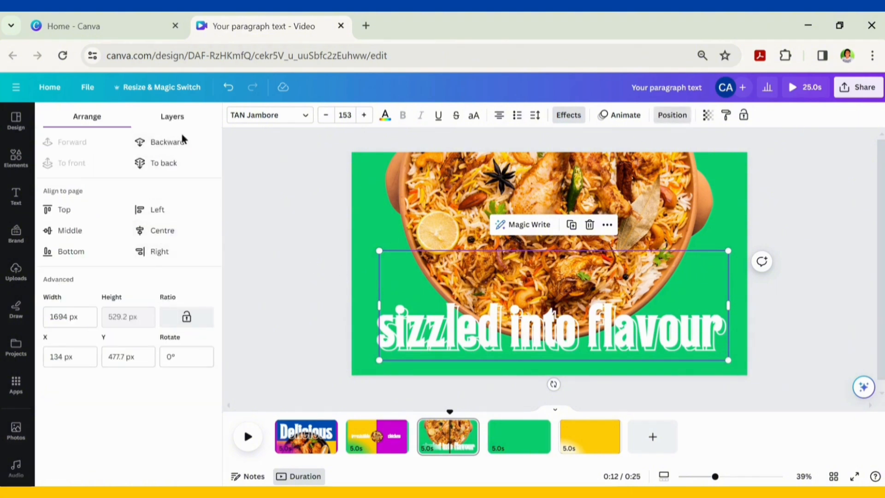
pyautogui.click(172, 117)
pyautogui.moveTo(139, 214); pyautogui.dragTo(141, 264)
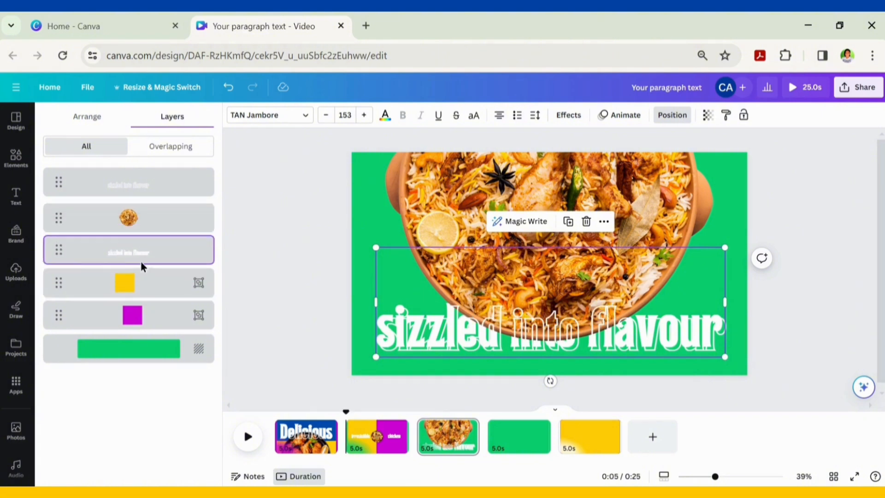
# - Undo the shift of the solid text and line the hollow copy up exactly over it
pyautogui.moveTo(483, 330); pyautogui.dragTo(479, 331)
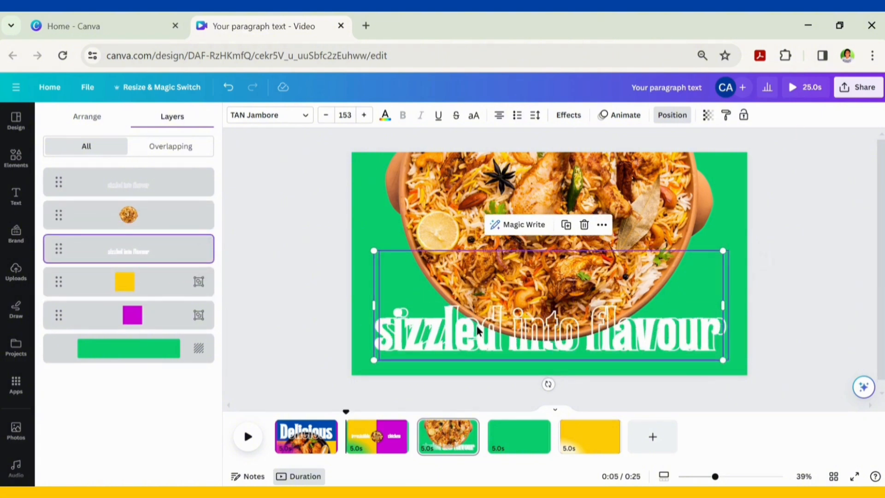
pyautogui.click(228, 88)
pyautogui.click(142, 191)
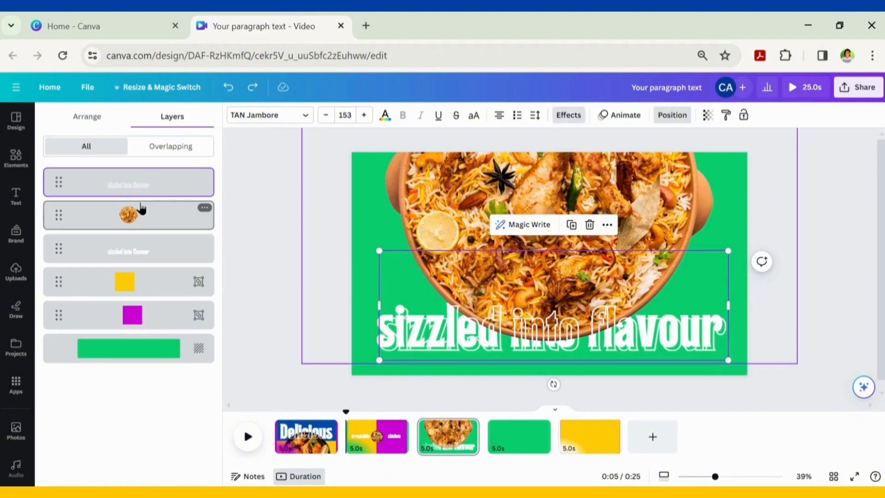
pyautogui.moveTo(430, 280); pyautogui.dragTo(430, 273)
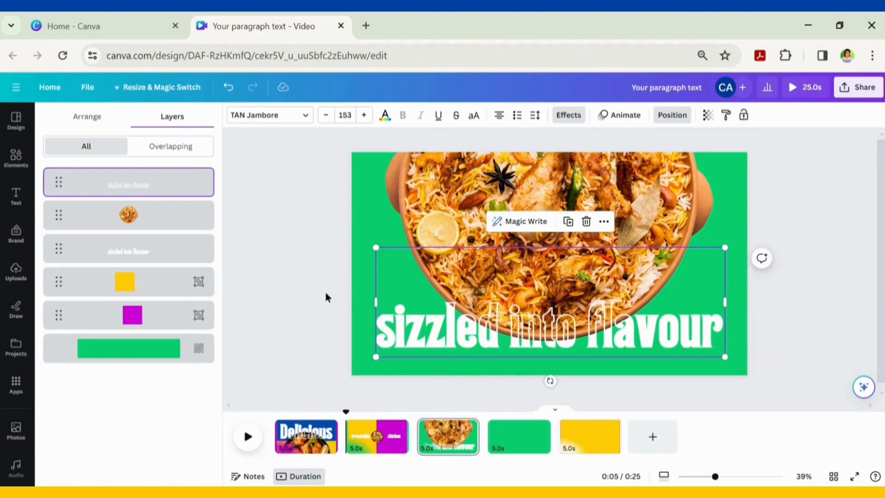
# - Copy both "Delicious" texts and the fried chicken photo from the first page and paste them onto the second page
pyautogui.click(295, 240)
pyautogui.click(306, 436)
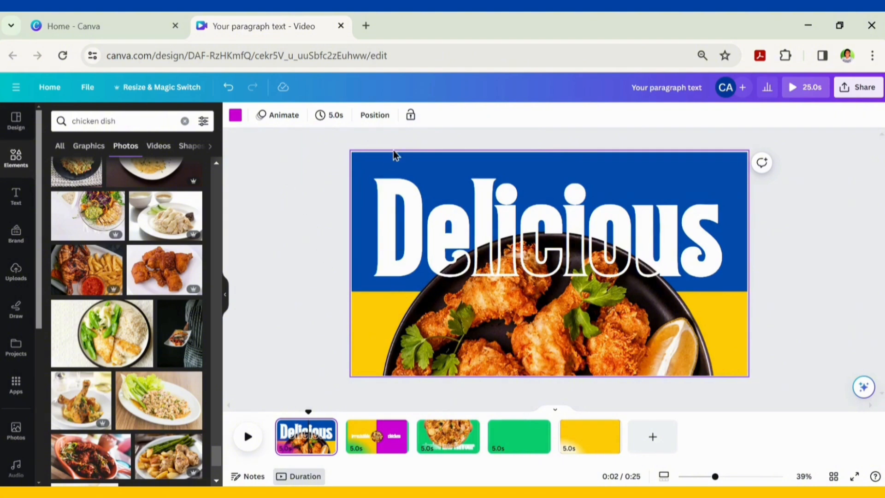
pyautogui.click(375, 115)
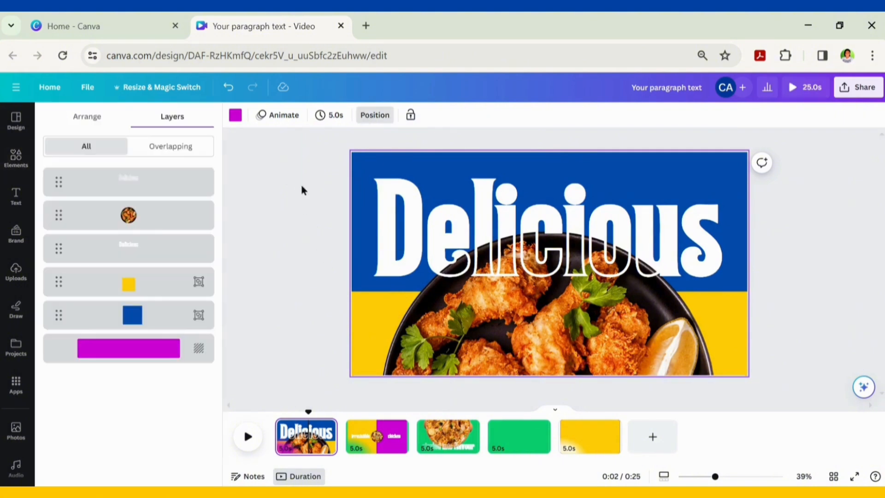
pyautogui.click(155, 192)
pyautogui.keyDown('shift'); pyautogui.click(148, 215); pyautogui.keyUp('shift')
pyautogui.keyDown('shift'); pyautogui.click(143, 248); pyautogui.keyUp('shift')
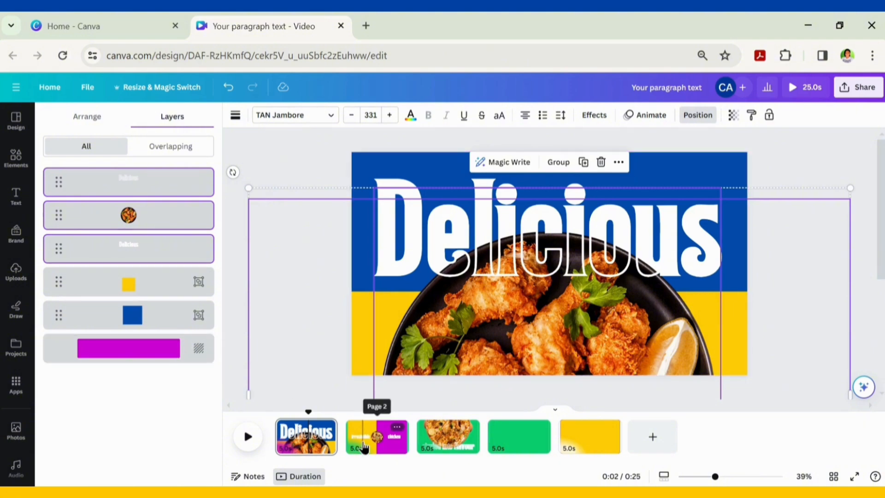
pyautogui.click(377, 436)
pyautogui.hotkey('ctrl', 'v')
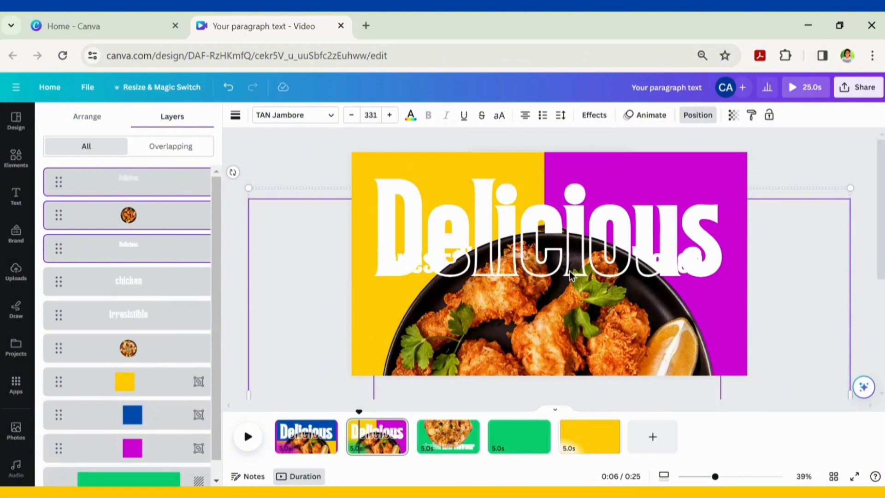
# - Layer the second page's fried chicken photo below both "Delicious" texts and move the two texts together above the page's upper edge
pyautogui.click(157, 286)
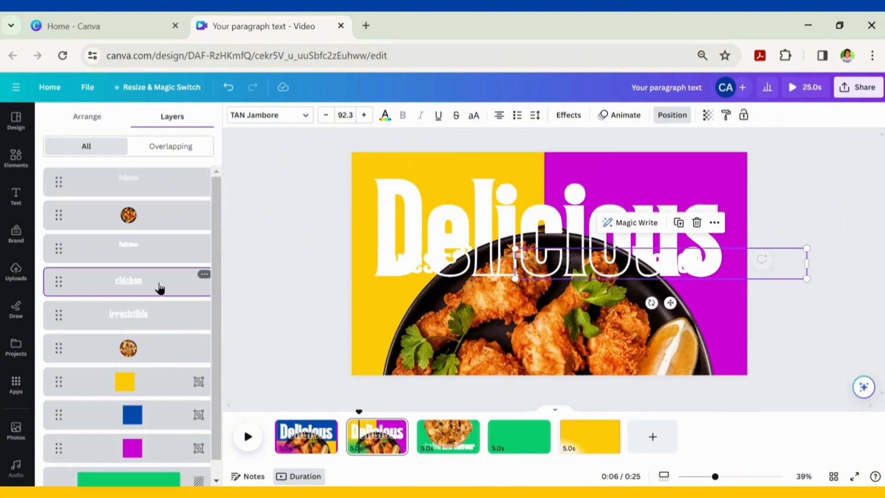
pyautogui.moveTo(152, 222); pyautogui.dragTo(156, 263)
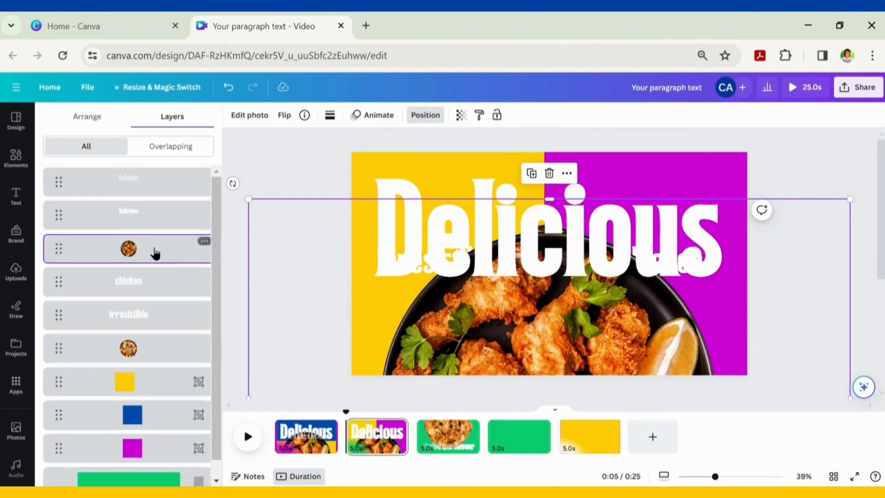
pyautogui.click(158, 211)
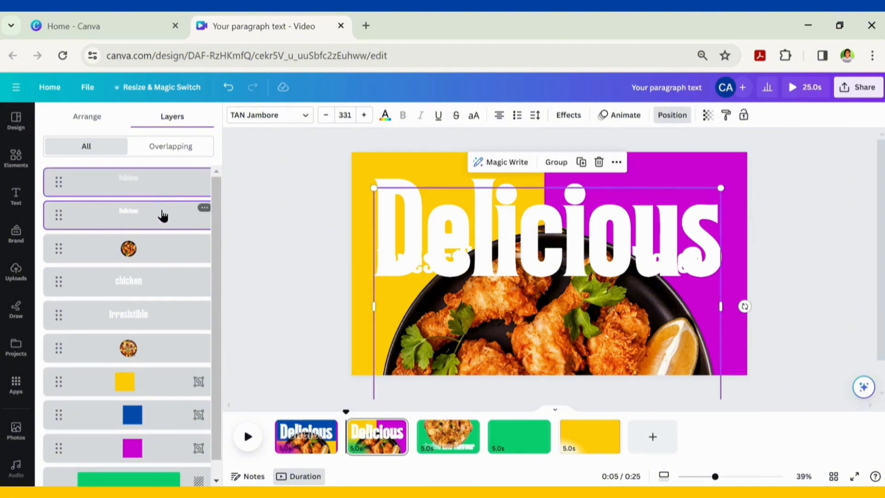
pyautogui.moveTo(525, 205); pyautogui.dragTo(523, 64)
pyautogui.moveTo(519, 147)
pyautogui.mouseDown()
pyautogui.moveTo(518, 126)
pyautogui.moveTo(517, 135)
pyautogui.mouseUp()
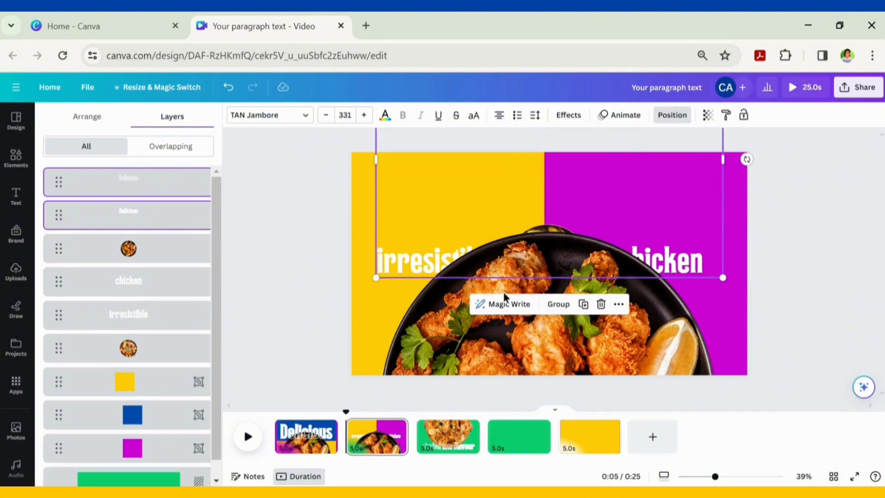
# - Shrink the second page's fried chicken photo to nearly the size of the roast chicken photo and place it just above that photo
pyautogui.click(76, 252)
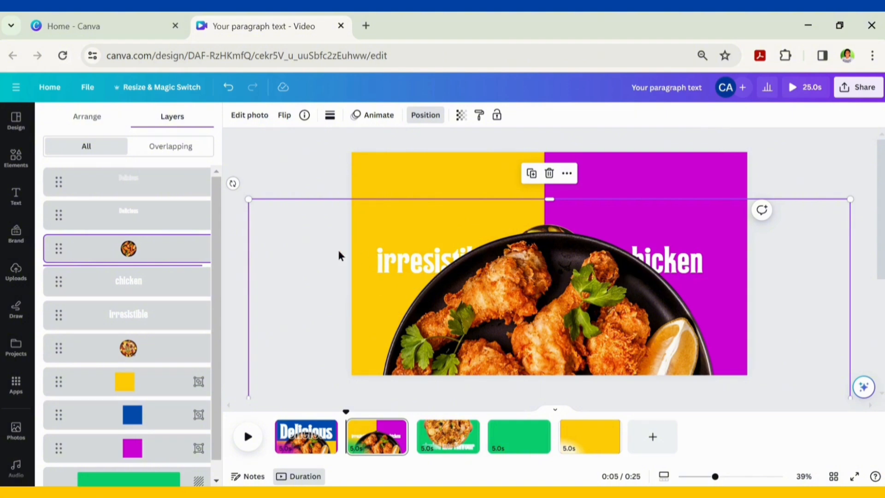
pyautogui.moveTo(248, 199); pyautogui.dragTo(367, 276)
pyautogui.moveTo(555, 332); pyautogui.dragTo(516, 231)
pyautogui.moveTo(811, 175); pyautogui.dragTo(653, 280)
pyautogui.moveTo(507, 348); pyautogui.dragTo(568, 259)
pyautogui.moveTo(445, 377); pyautogui.dragTo(441, 360)
pyautogui.moveTo(385, 391); pyautogui.dragTo(469, 335)
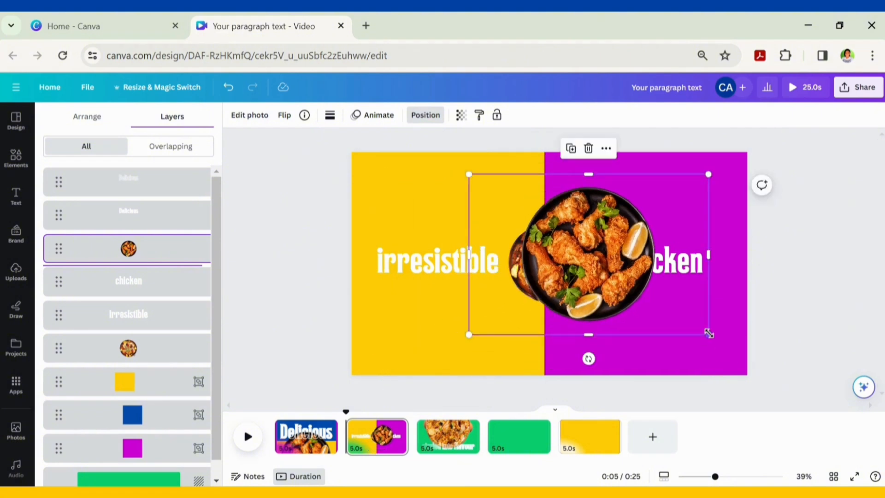
pyautogui.moveTo(709, 335); pyautogui.dragTo(637, 286)
pyautogui.click(468, 179)
pyautogui.click(511, 282)
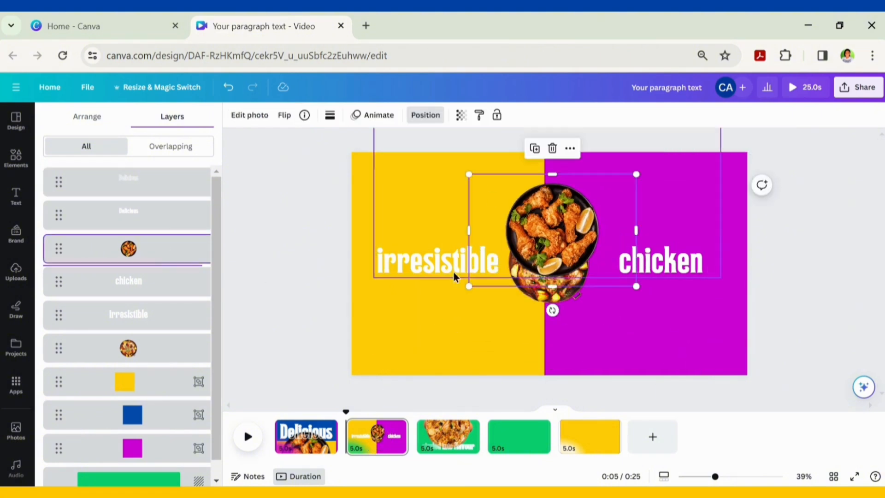
# - Rotate the slightly reduced fried chicken photo and move it off the page's upper edge, layered between the two "Delicious" texts
pyautogui.moveTo(469, 174); pyautogui.dragTo(490, 188)
pyautogui.moveTo(564, 226); pyautogui.dragTo(550, 176)
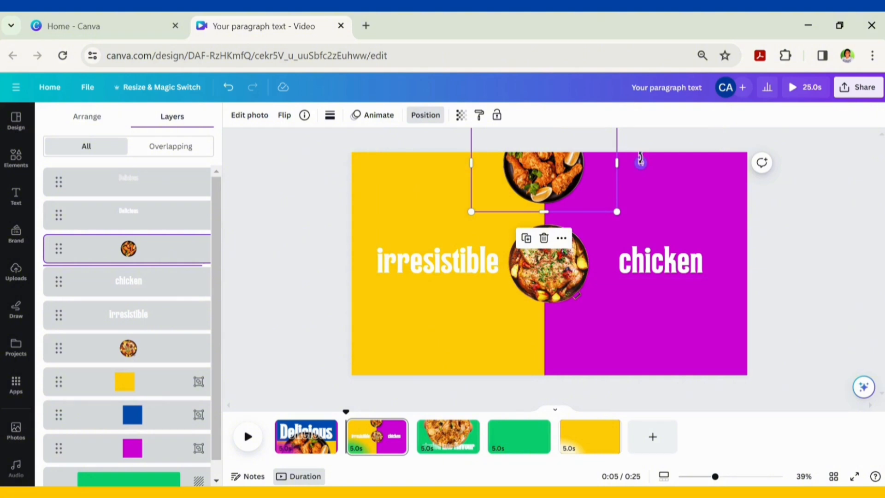
pyautogui.moveTo(640, 162); pyautogui.dragTo(440, 209)
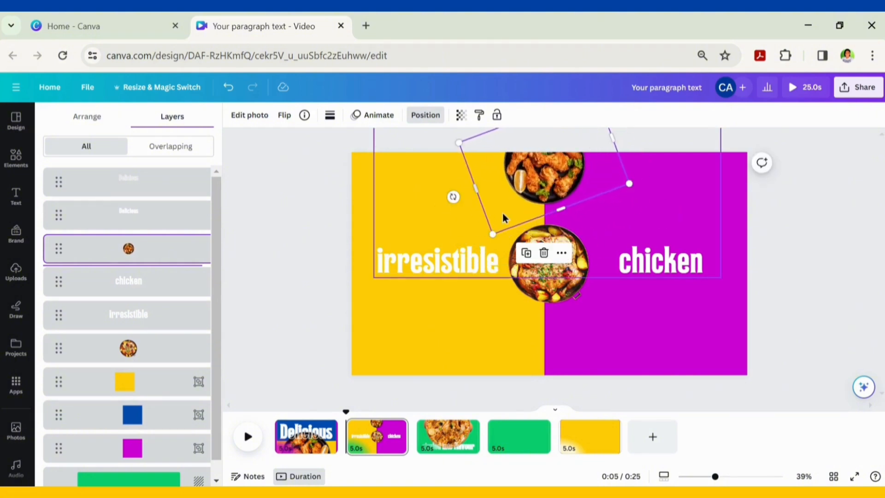
pyautogui.moveTo(533, 195); pyautogui.dragTo(536, 144)
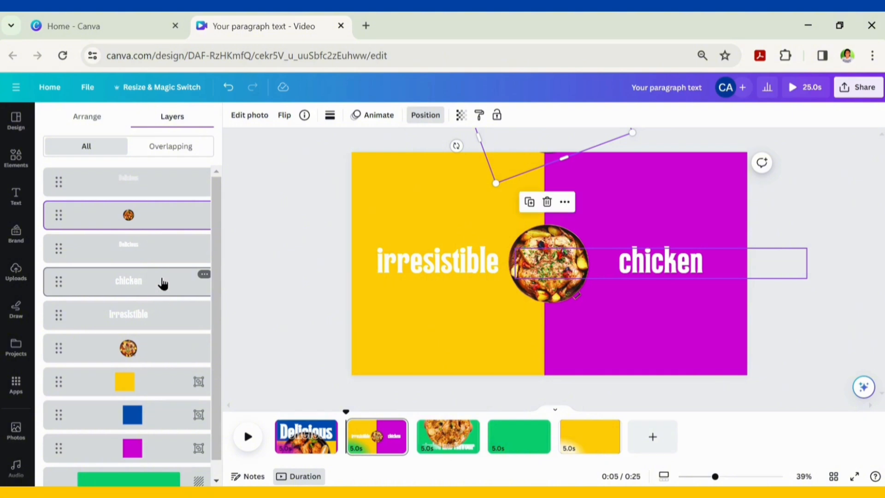
# - Copy "chicken", "irresistible" and the roast chicken photo from the second page and paste them onto the first page
pyautogui.click(163, 284)
pyautogui.keyDown('shift'); pyautogui.click(155, 316); pyautogui.keyUp('shift')
pyautogui.keyDown('shift'); pyautogui.click(177, 350); pyautogui.keyUp('shift')
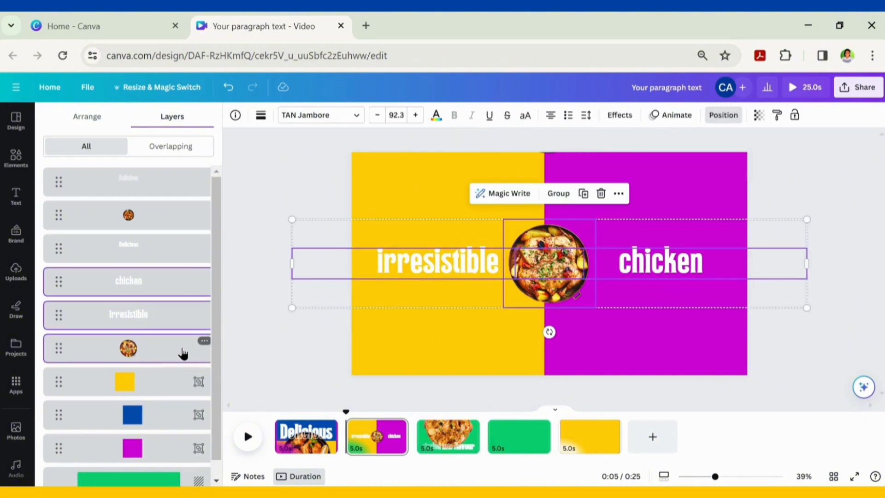
pyautogui.click(309, 436)
pyautogui.hotkey('ctrl', 'v')
# - Enlarge the first page's pasted texts and roast chicken photo together until both words sit beyond the page's sides, centred on its lower edge
pyautogui.moveTo(292, 305); pyautogui.dragTo(76, 437)
pyautogui.click(692, 476)
pyautogui.moveTo(657, 301); pyautogui.dragTo(241, 382)
pyautogui.moveTo(177, 399); pyautogui.dragTo(185, 399)
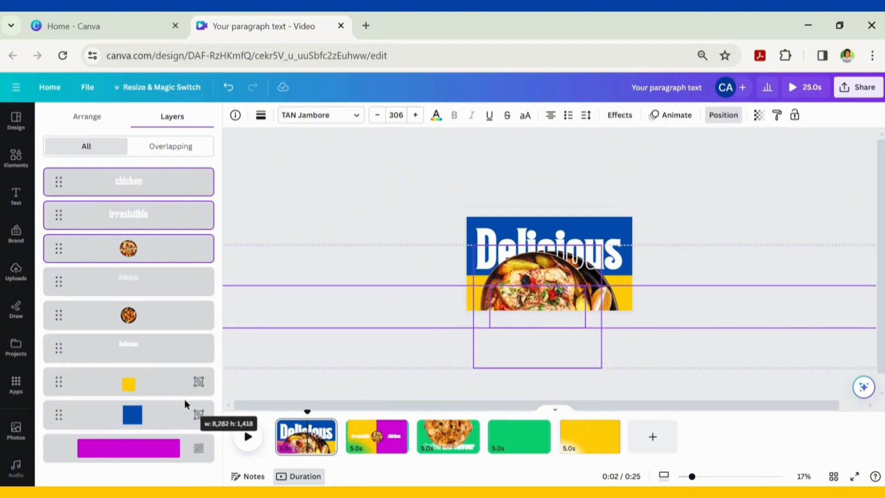
pyautogui.moveTo(531, 326); pyautogui.dragTo(548, 324)
pyautogui.moveTo(692, 476); pyautogui.dragTo(686, 476)
pyautogui.moveTo(267, 346); pyautogui.dragTo(201, 401)
pyautogui.moveTo(839, 360); pyautogui.dragTo(861, 366)
pyautogui.moveTo(531, 302); pyautogui.dragTo(549, 305)
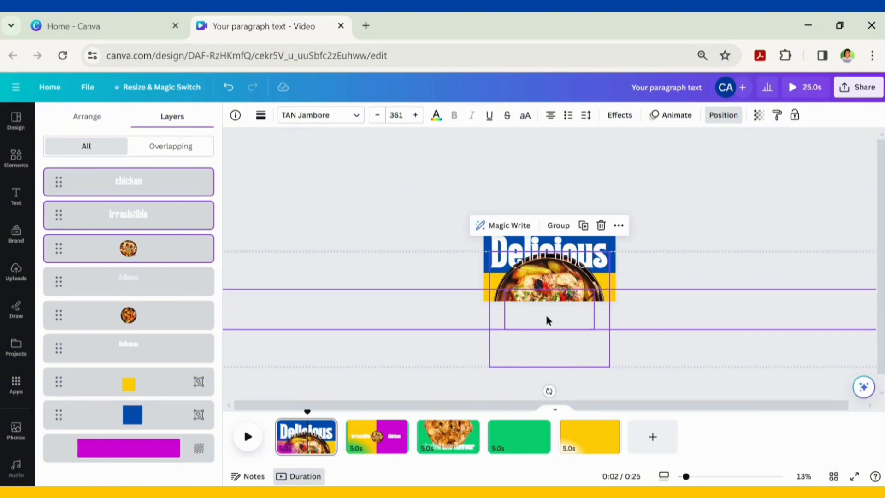
pyautogui.click(158, 278)
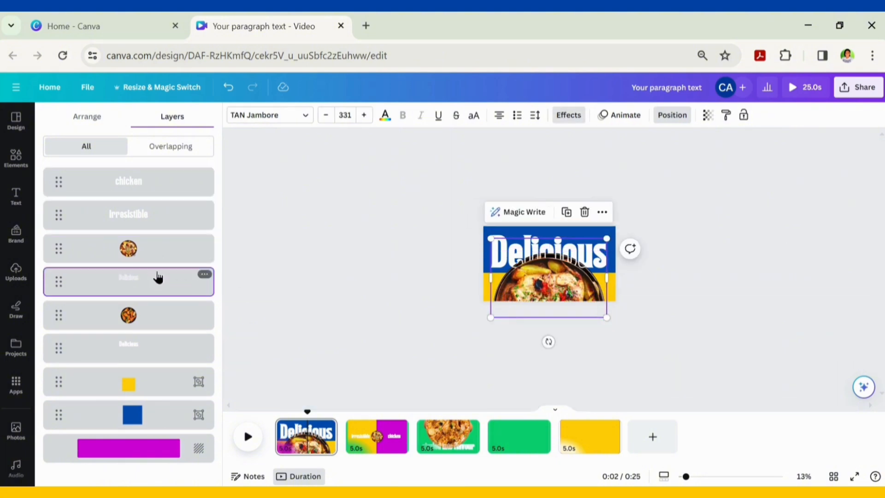
pyautogui.click(174, 186)
pyautogui.hotkey('ctrl', 'z')
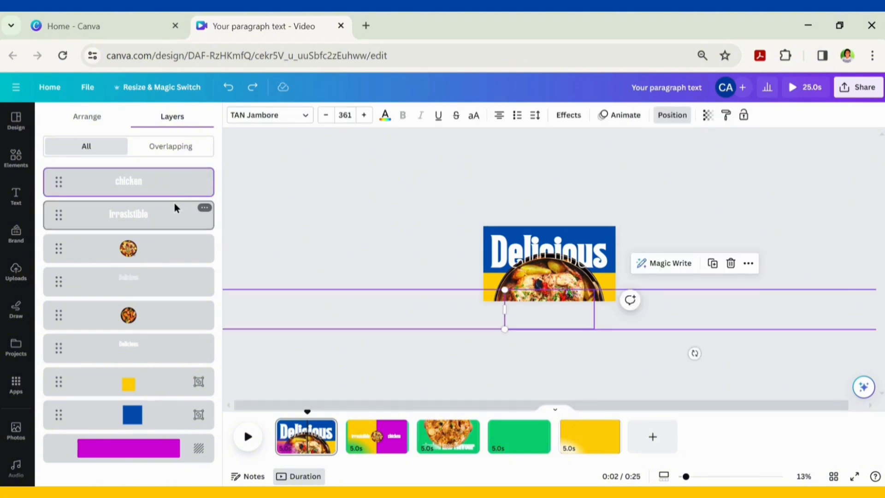
pyautogui.keyDown('shift'); pyautogui.click(173, 215); pyautogui.keyUp('shift')
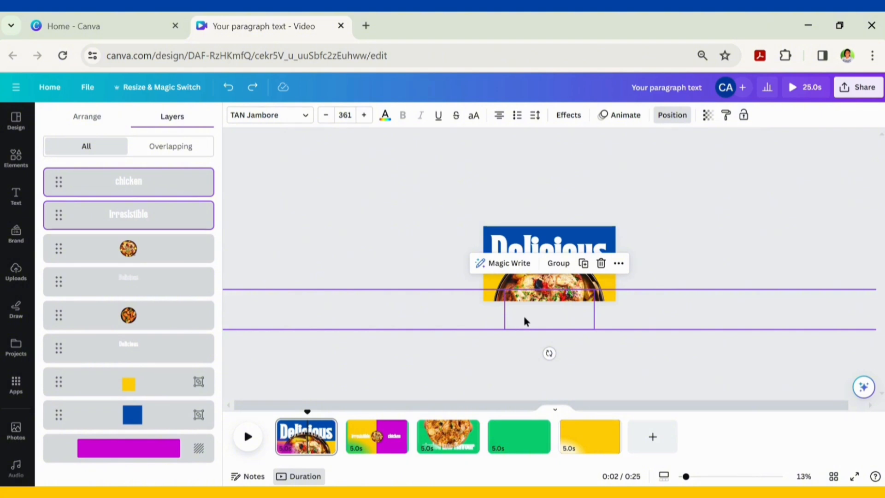
pyautogui.moveTo(524, 321); pyautogui.dragTo(523, 321)
# - Rotate the slightly enlarged roast chicken photo and move it off the first page's lower edge, layered directly below the fried chicken photo
pyautogui.click(125, 256)
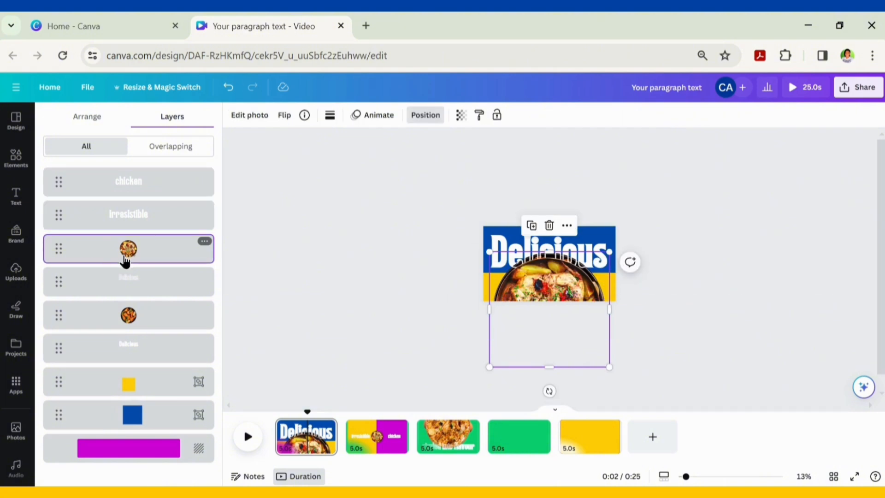
pyautogui.moveTo(489, 251); pyautogui.dragTo(480, 242)
pyautogui.moveTo(541, 282); pyautogui.dragTo(542, 287)
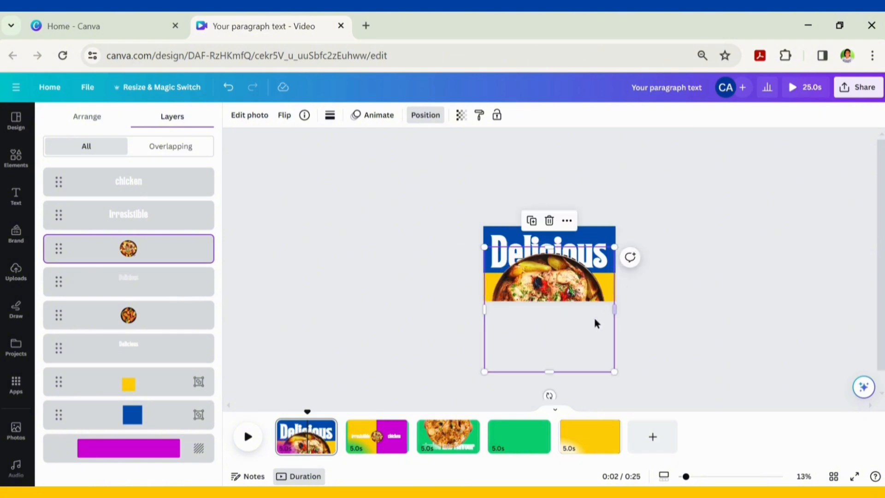
pyautogui.moveTo(549, 395); pyautogui.dragTo(464, 285)
pyautogui.moveTo(171, 256); pyautogui.dragTo(166, 336)
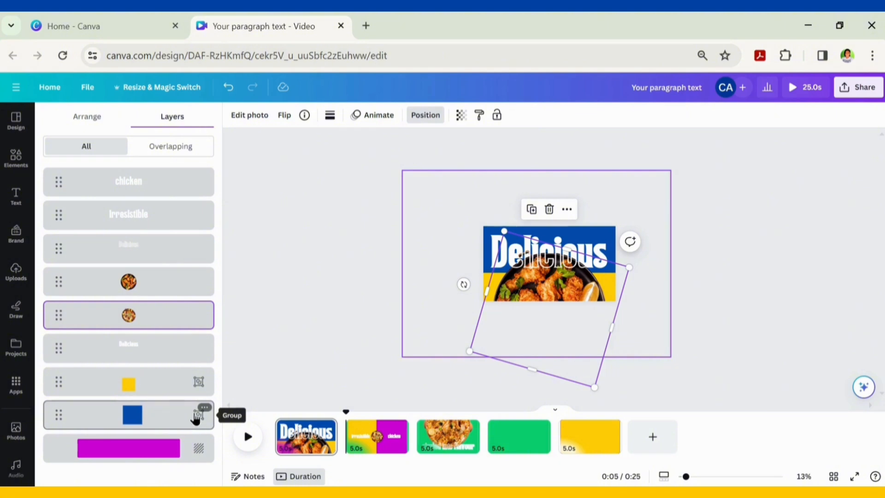
pyautogui.moveTo(542, 343); pyautogui.dragTo(540, 380)
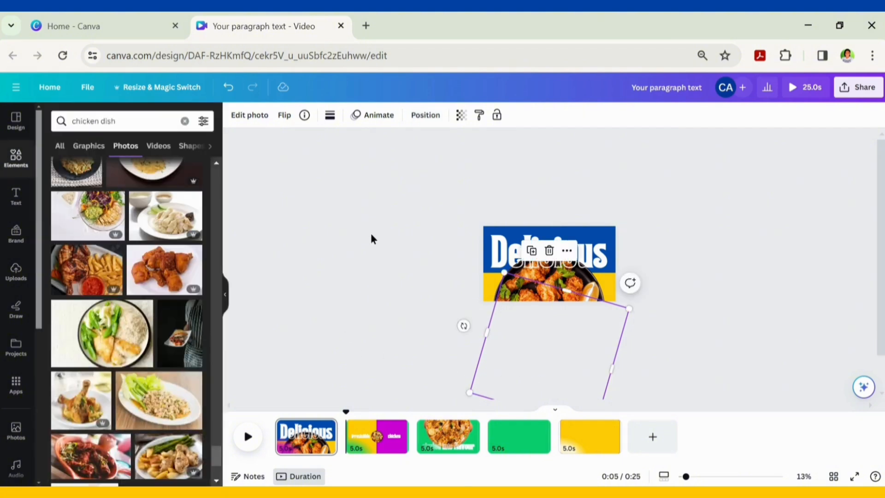
# - Copy "chicken", "irresistible" and the roast chicken photo from the second page and paste them onto the third page
pyautogui.click(389, 439)
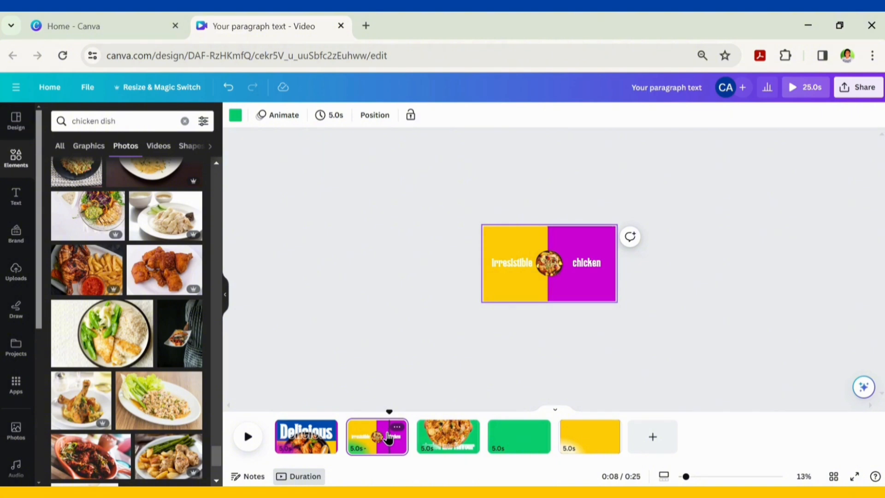
pyautogui.click(445, 448)
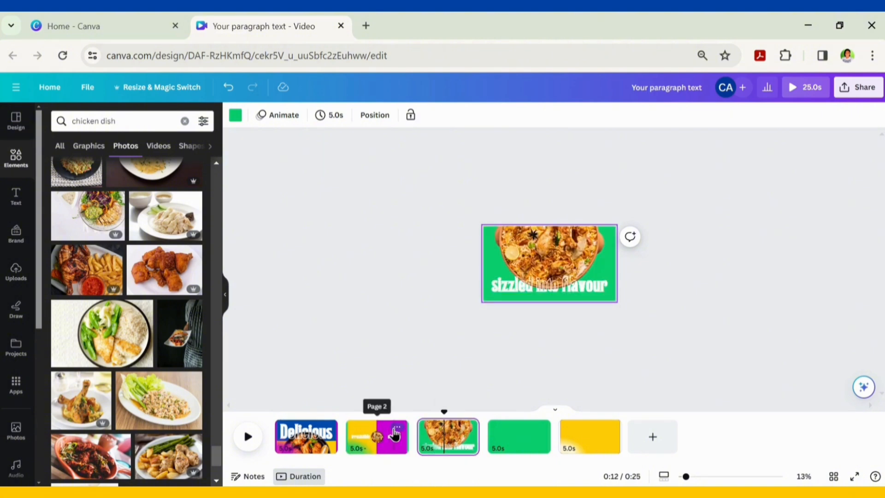
pyautogui.hotkey('ctrl', 'v')
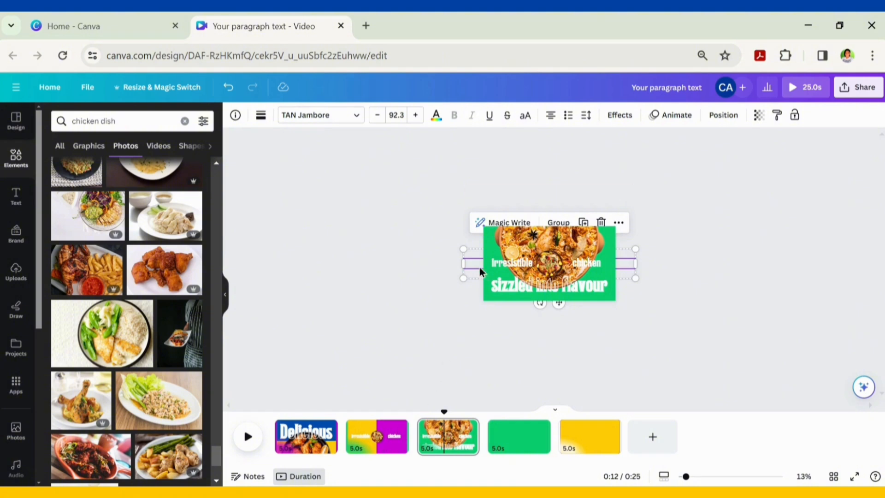
# - Enlarge the third page's pasted texts and photo together until both words sit beyond the page's sides, centred on its upper edge
pyautogui.moveTo(463, 249); pyautogui.dragTo(272, 216)
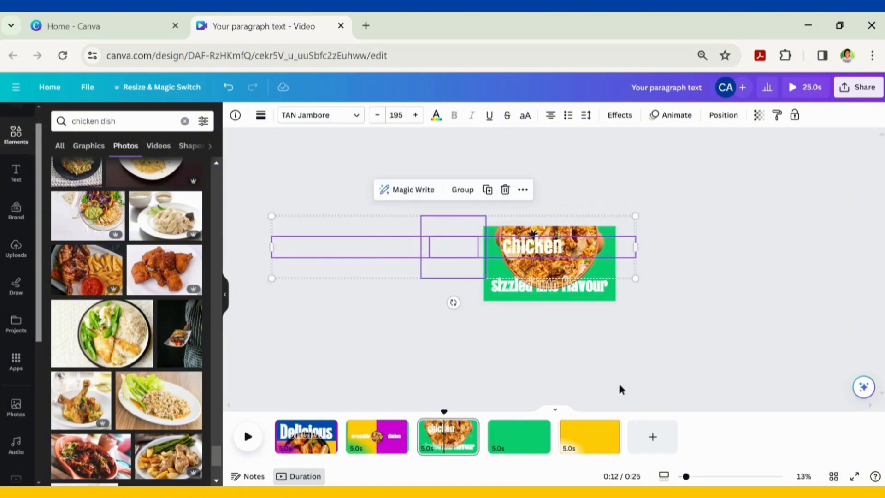
pyautogui.moveTo(634, 215); pyautogui.dragTo(828, 183)
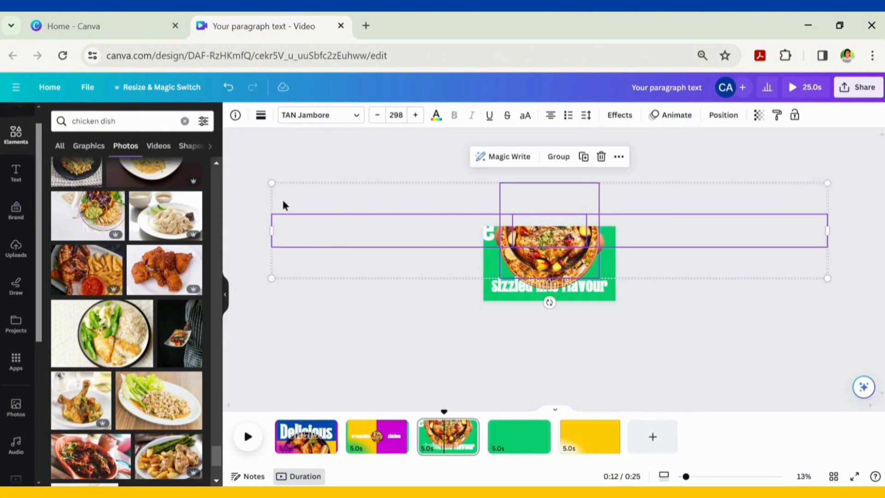
pyautogui.moveTo(278, 183); pyautogui.dragTo(227, 173)
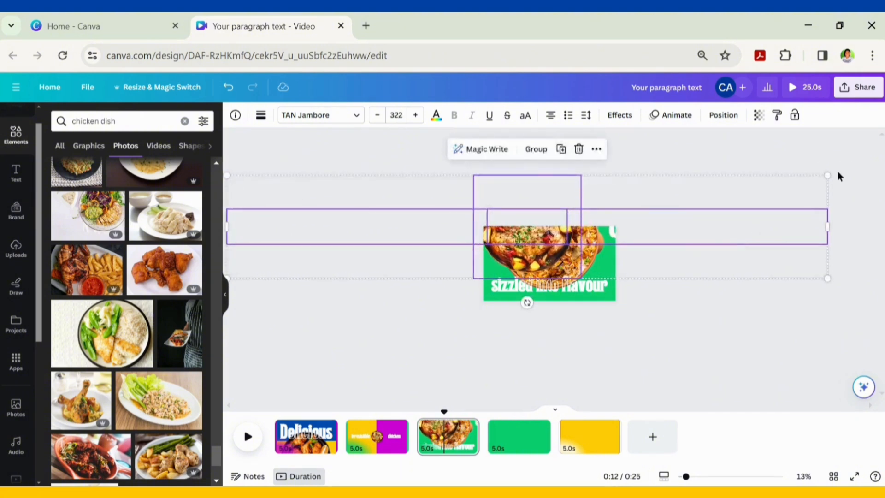
pyautogui.moveTo(830, 177); pyautogui.dragTo(876, 172)
pyautogui.moveTo(558, 229); pyautogui.dragTo(549, 215)
pyautogui.click(704, 477)
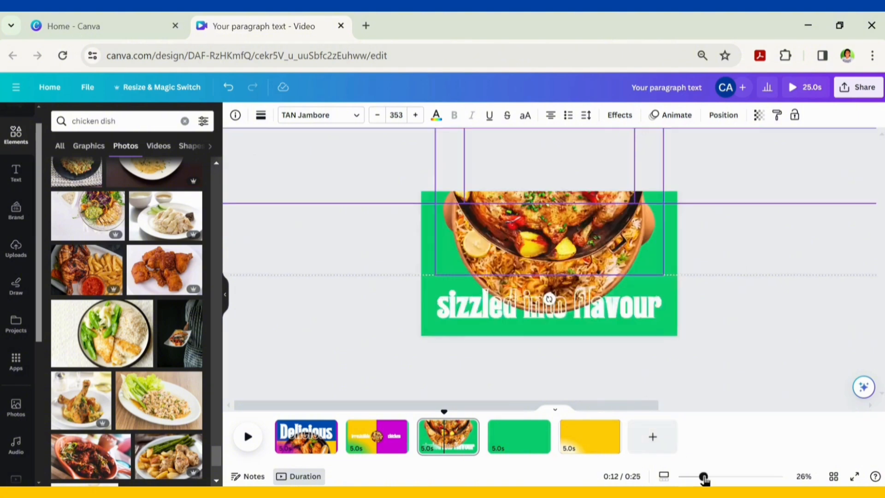
# - Enlarge the third page's roast chicken photo to about the size of the rice dish photo and centre it over that photo
pyautogui.click(734, 119)
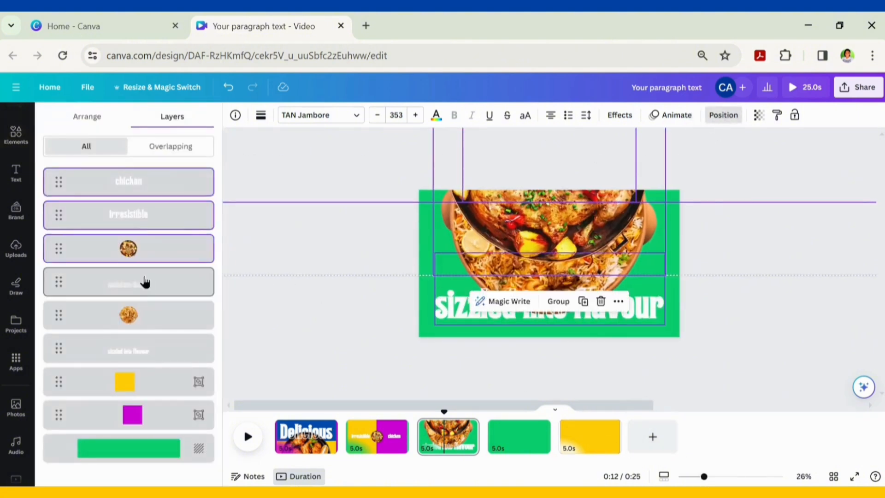
pyautogui.click(147, 263)
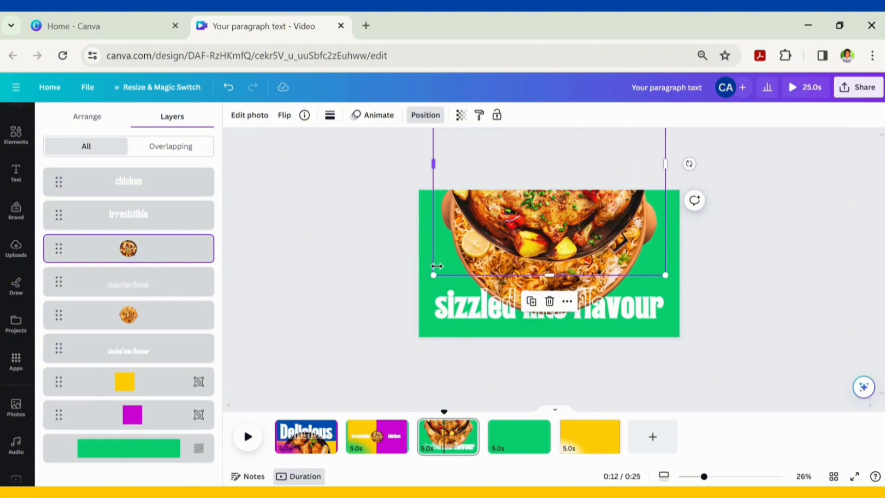
pyautogui.moveTo(434, 275); pyautogui.dragTo(413, 295)
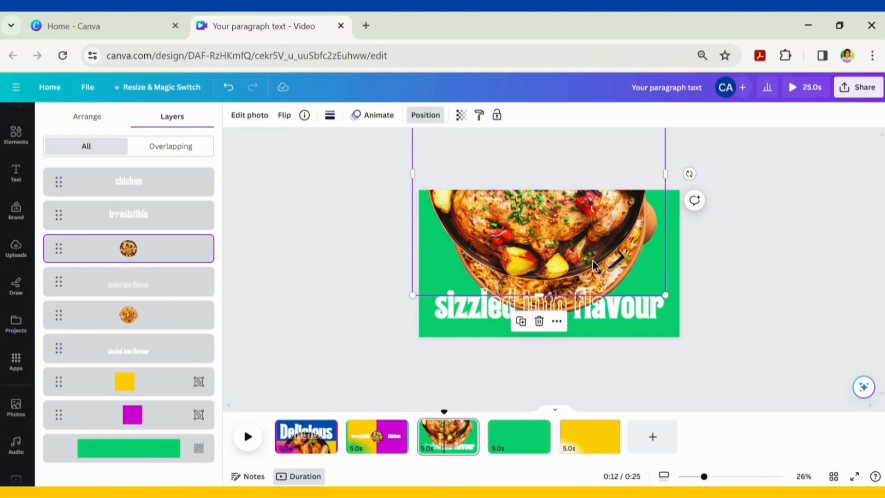
pyautogui.moveTo(666, 295)
pyautogui.mouseDown()
pyautogui.moveTo(686, 307)
pyautogui.moveTo(668, 298)
pyautogui.mouseUp()
pyautogui.moveTo(530, 247); pyautogui.dragTo(540, 278)
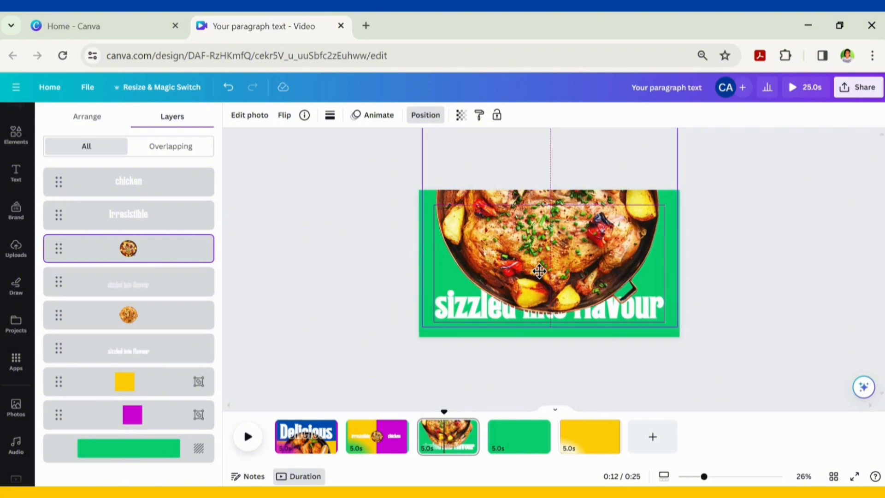
pyautogui.moveTo(425, 324); pyautogui.dragTo(430, 322)
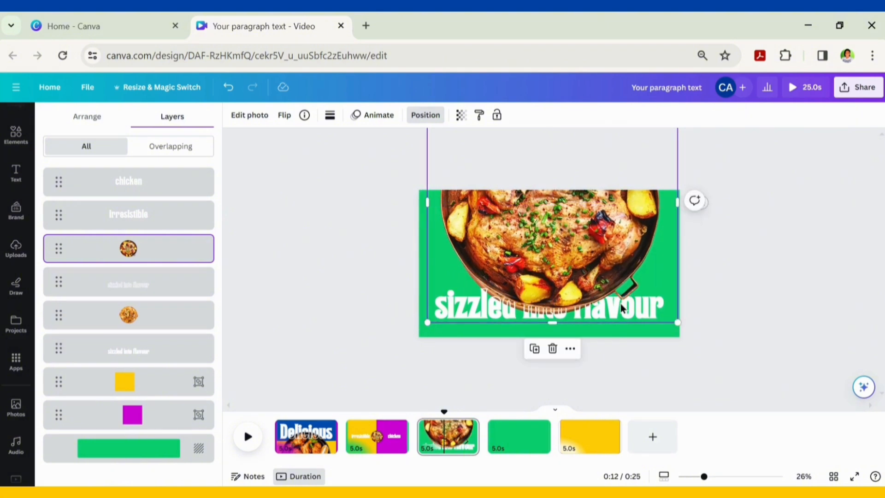
pyautogui.moveTo(590, 265); pyautogui.dragTo(587, 272)
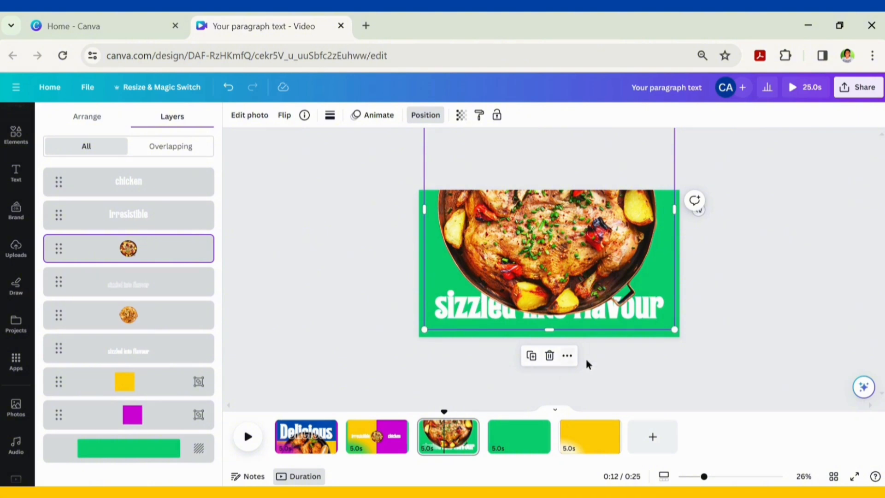
# - Rotate the third page's roast chicken photo and move it up past the page's upper edge, layered directly below the rice dish photo
pyautogui.moveTo(699, 212); pyautogui.dragTo(645, 332)
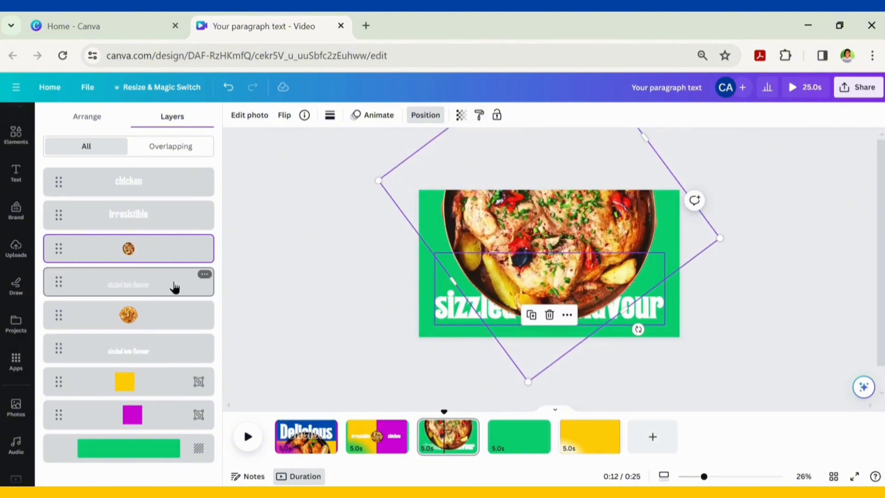
pyautogui.moveTo(542, 260); pyautogui.dragTo(540, 128)
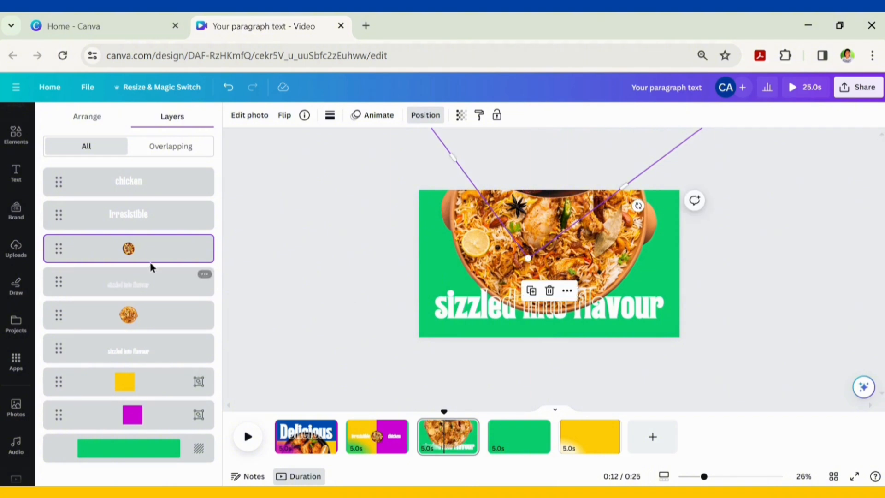
pyautogui.moveTo(152, 249); pyautogui.dragTo(152, 332)
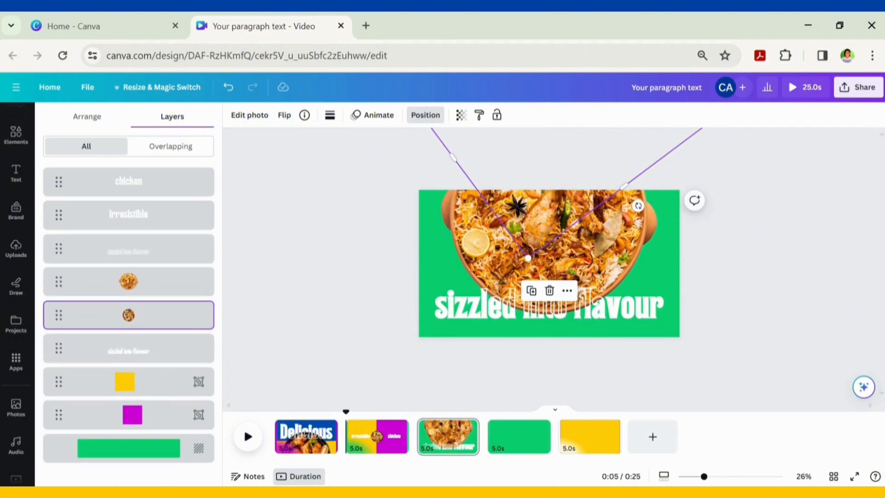
# - Paste the "irresistible" text onto the fourth page and change its wording to "Chicken Sensation"
pyautogui.click(510, 457)
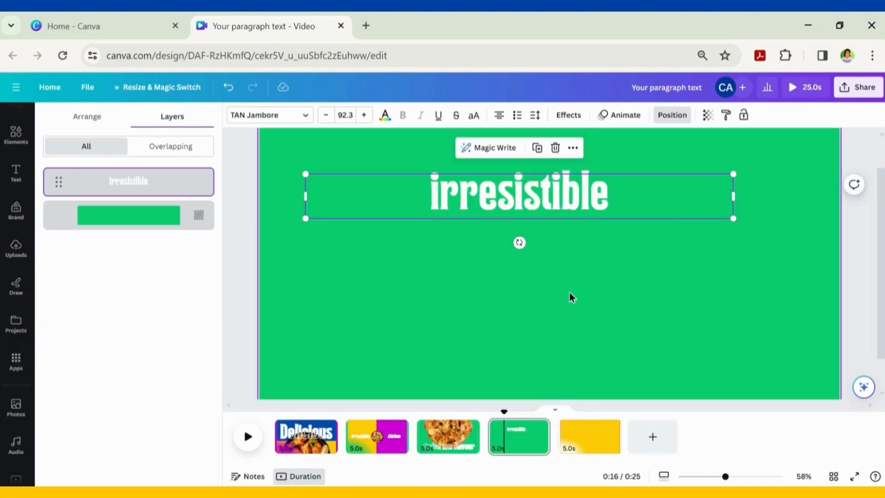
pyautogui.scroll(-2, 586, 317)
pyautogui.doubleClick(537, 229)
pyautogui.write('Chicken Sensation')
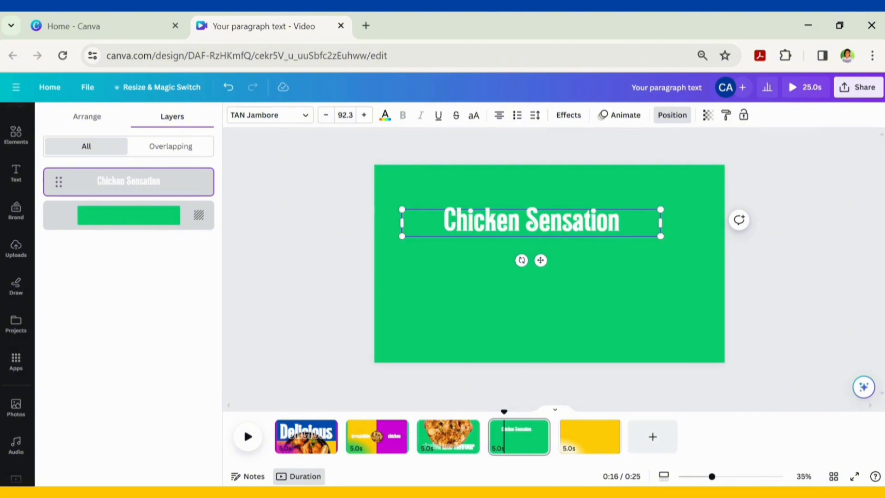
pyautogui.click(590, 321)
# - Duplicate "Chicken Sensation", place the copy below it and change its wording to "A symphony of flavours in every bite!"
pyautogui.click(454, 224)
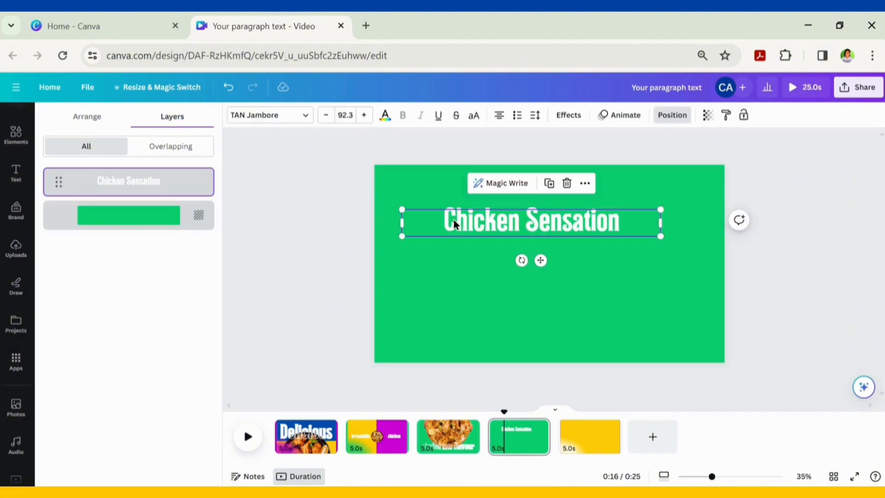
pyautogui.click(549, 184)
pyautogui.moveTo(535, 226); pyautogui.dragTo(535, 258)
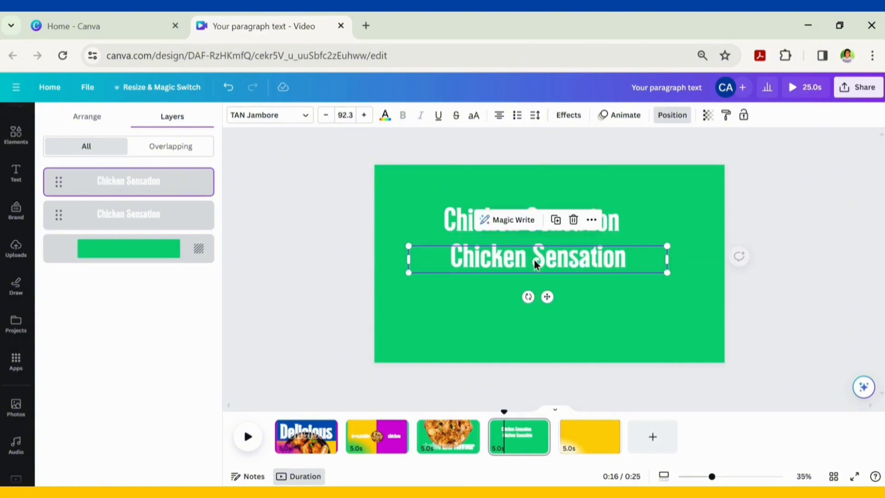
pyautogui.doubleClick(593, 253)
pyautogui.write('A symphony of flavours in every bite!')
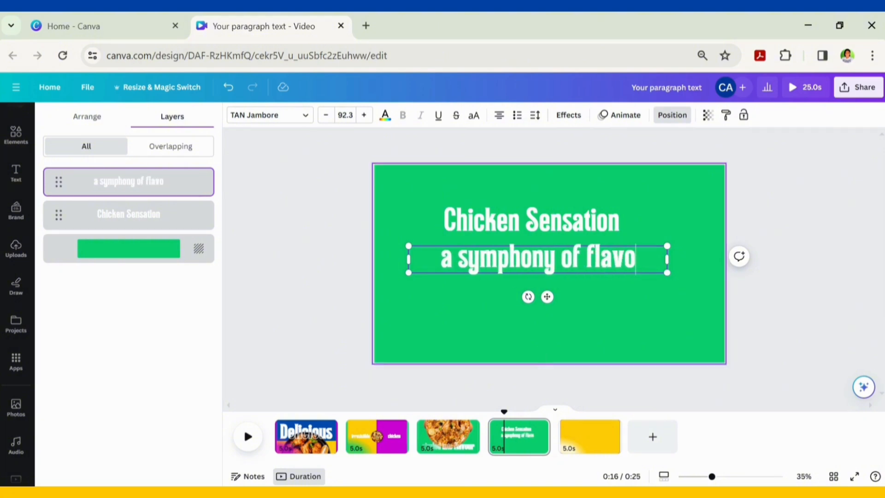
# - Enlarge "Chicken Sensation" and reduce the tagline to size 71.3 so both lines have about the same width
pyautogui.click(598, 226)
pyautogui.moveTo(662, 209); pyautogui.dragTo(817, 191)
pyautogui.moveTo(586, 225); pyautogui.dragTo(527, 235)
pyautogui.click(542, 259)
pyautogui.moveTo(667, 279); pyautogui.dragTo(664, 278)
pyautogui.moveTo(665, 276); pyautogui.dragTo(697, 259)
# - Move the heading and tagline together to the middle of the fourth page and centre them horizontally
pyautogui.moveTo(607, 308); pyautogui.dragTo(573, 232)
pyautogui.moveTo(566, 227); pyautogui.dragTo(570, 244)
pyautogui.click(88, 117)
pyautogui.click(156, 231)
pyautogui.moveTo(515, 249); pyautogui.dragTo(510, 248)
pyautogui.click(454, 378)
# - Colour the tagline "A symphony of flavours in every bite!" in the document's blue
pyautogui.click(533, 280)
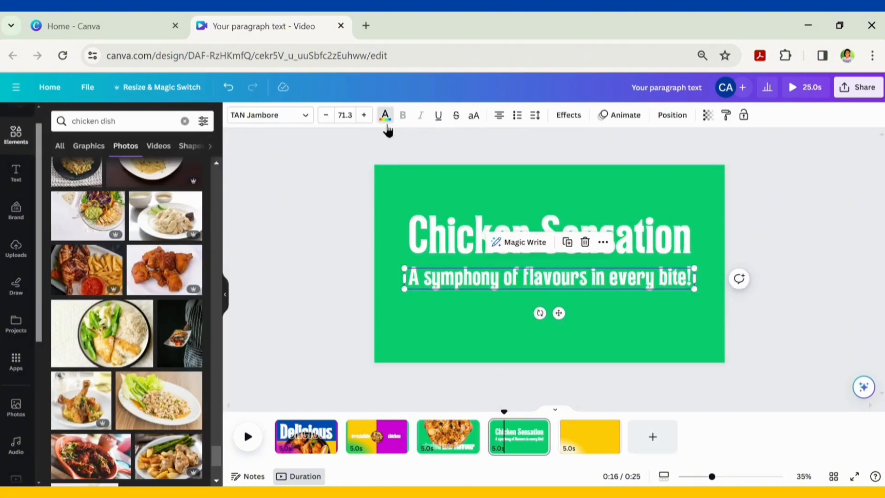
pyautogui.click(385, 116)
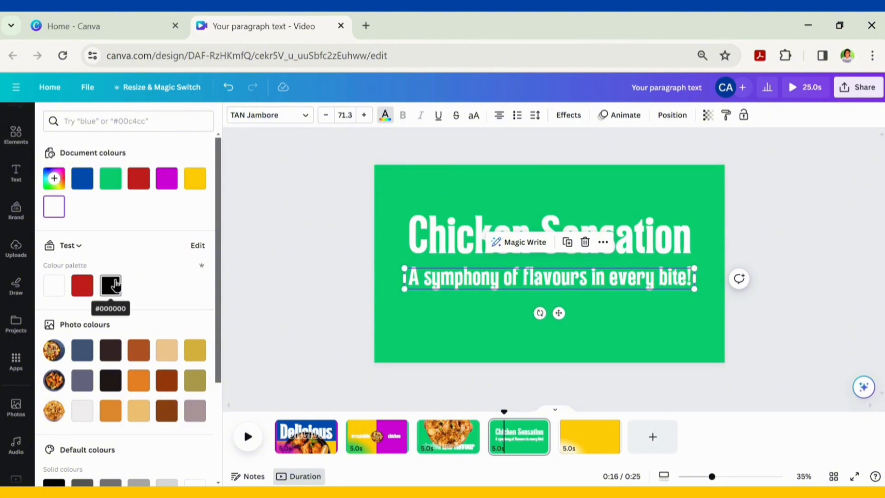
pyautogui.click(82, 178)
pyautogui.click(337, 308)
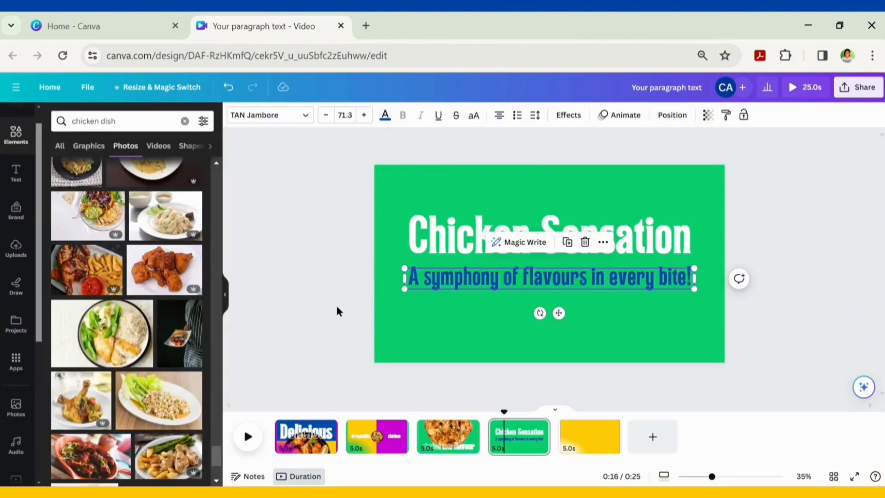
pyautogui.click(336, 306)
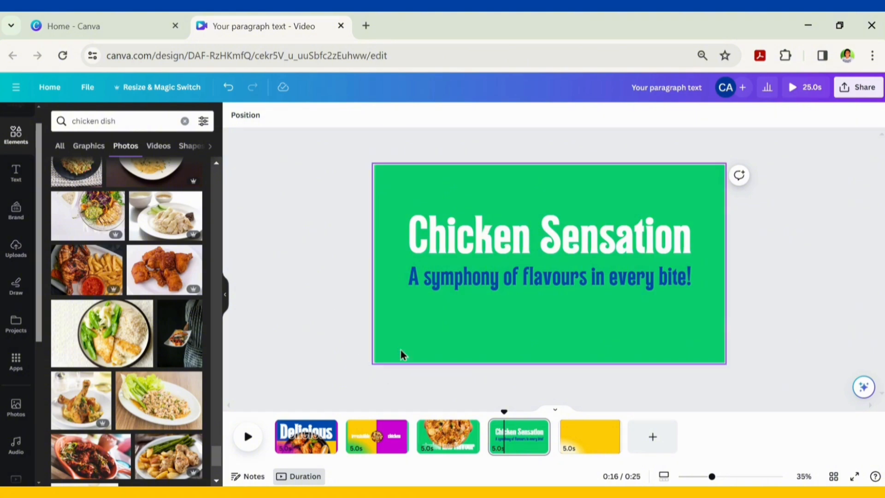
# - On the third page, lower the small dish's layer beneath the solid "sizzled into flavour" and copy both texts and the large dish to the second page
pyautogui.click(435, 442)
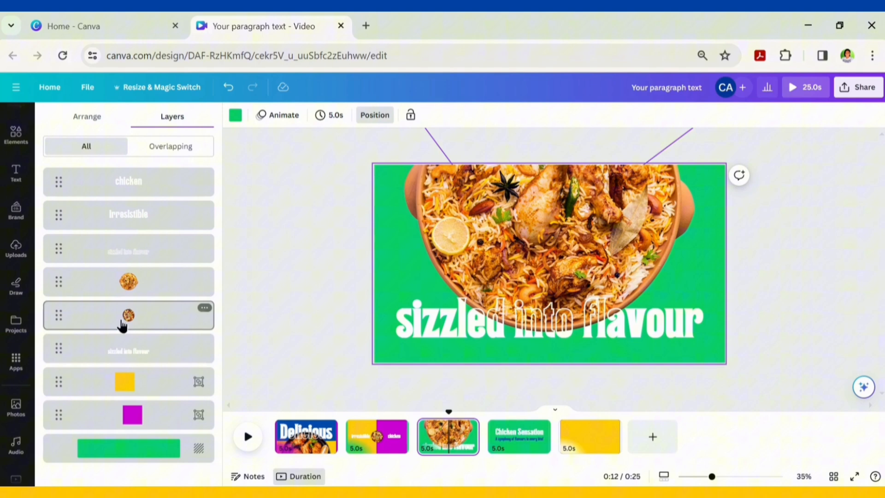
pyautogui.moveTo(121, 323); pyautogui.dragTo(127, 372)
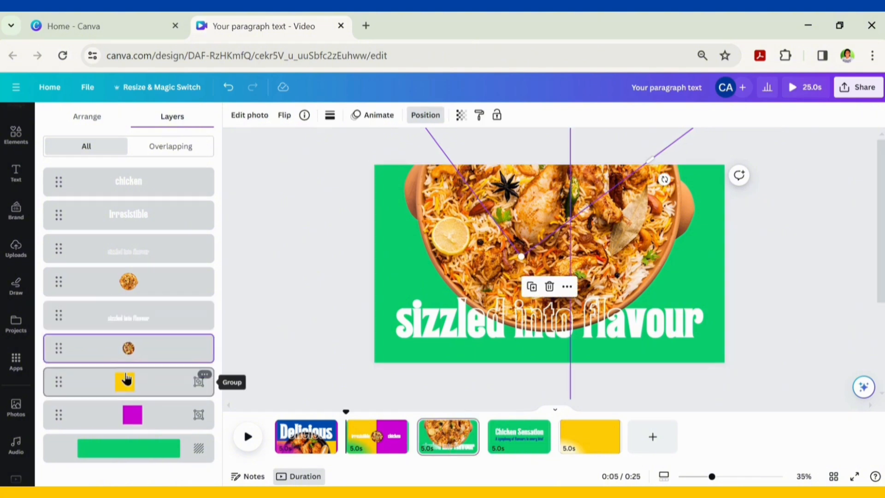
pyautogui.click(141, 324)
pyautogui.keyDown('shift'); pyautogui.click(150, 287); pyautogui.keyUp('shift')
pyautogui.click(157, 256)
pyautogui.keyDown('shift'); pyautogui.click(157, 286); pyautogui.keyUp('shift')
pyautogui.keyDown('shift'); pyautogui.click(156, 325); pyautogui.keyUp('shift')
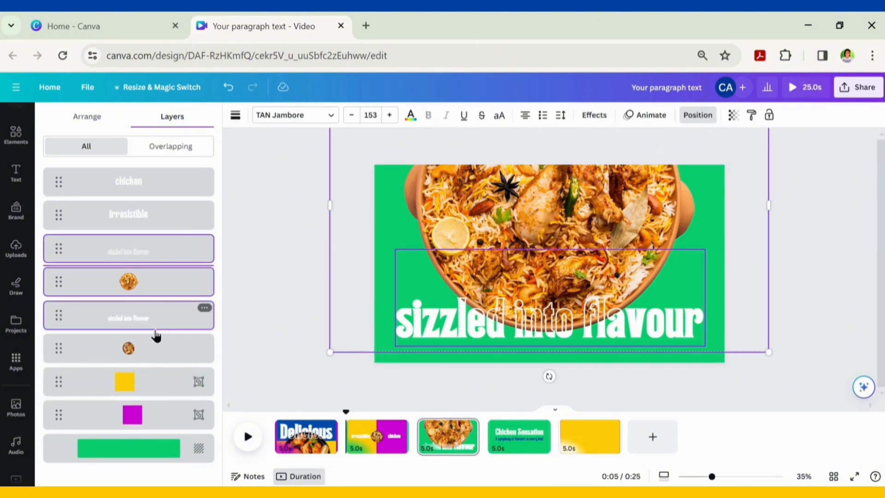
pyautogui.hotkey('ctrl', 'c')
pyautogui.click(377, 436)
pyautogui.hotkey('ctrl', 'v')
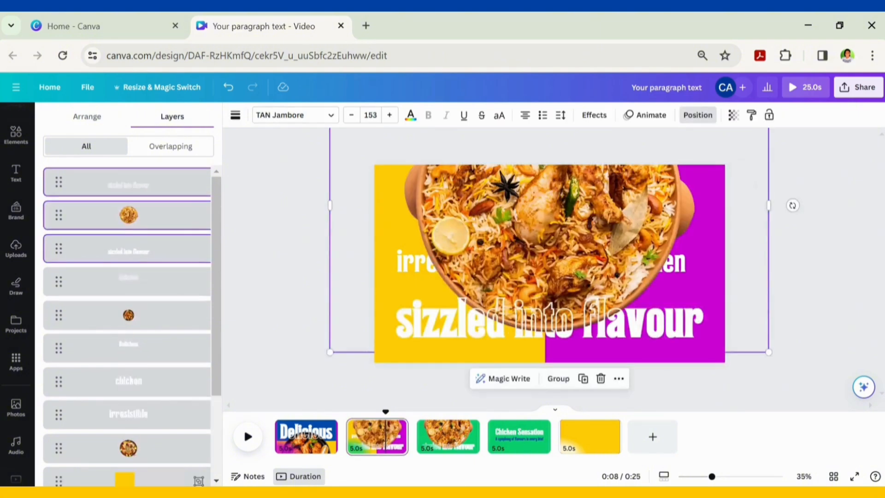
# - On the second page, place the large dish's layer below both "sizzled into flavour" texts and move the texts together off the page's lower edge
pyautogui.moveTo(155, 215); pyautogui.dragTo(157, 249)
pyautogui.click(158, 210)
pyautogui.keyDown('shift'); pyautogui.click(158, 183); pyautogui.keyUp('shift')
pyautogui.moveTo(509, 305); pyautogui.dragTo(507, 371)
# - Shrink the large rice dish on the second page to about the small dish's size and position it over that dish
pyautogui.click(456, 275)
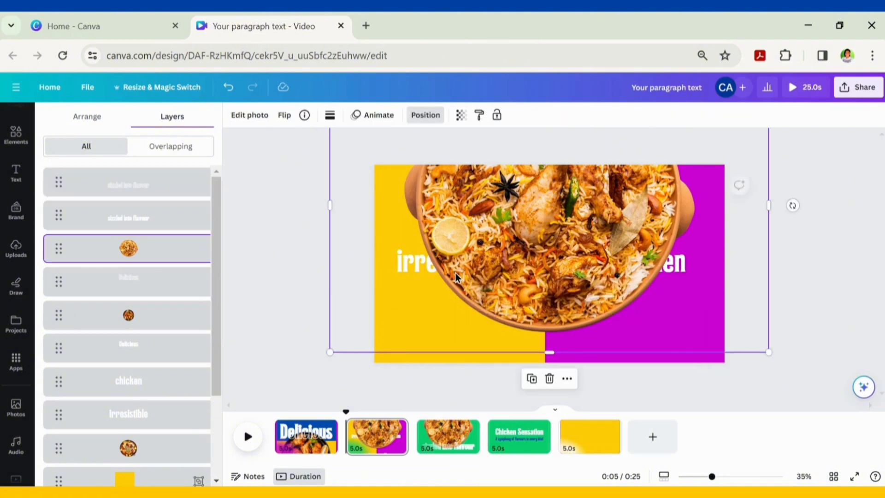
pyautogui.moveTo(329, 352); pyautogui.dragTo(427, 288)
pyautogui.moveTo(540, 192); pyautogui.dragTo(514, 272)
pyautogui.moveTo(742, 140); pyautogui.dragTo(579, 278)
pyautogui.moveTo(499, 268); pyautogui.dragTo(558, 233)
pyautogui.moveTo(458, 333); pyautogui.dragTo(504, 303)
pyautogui.moveTo(563, 257); pyautogui.dragTo(548, 262)
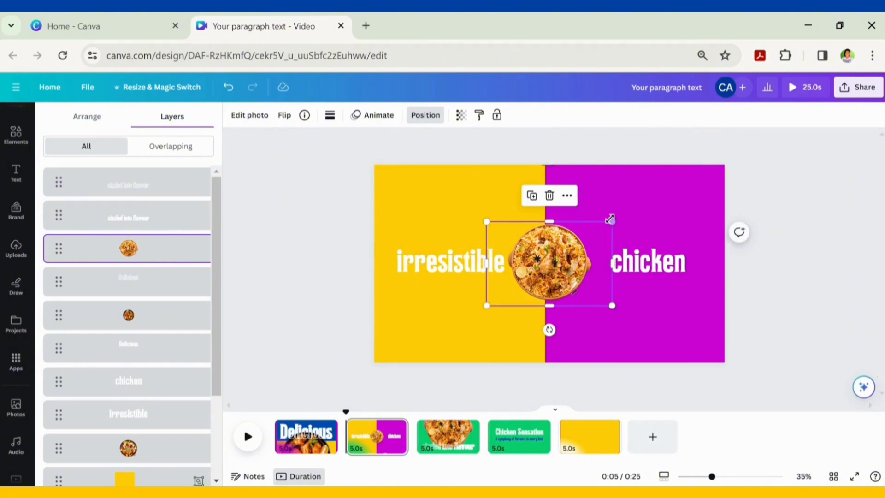
pyautogui.moveTo(613, 221); pyautogui.dragTo(608, 224)
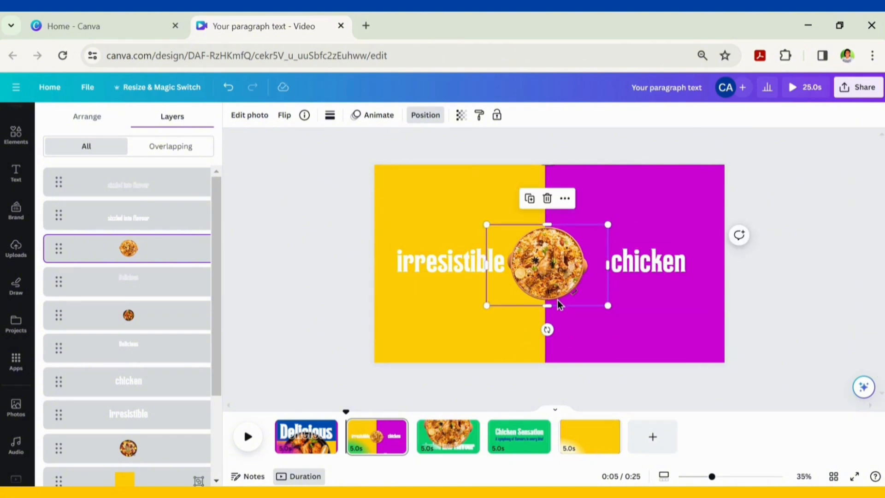
# - Put the rice dish's layer between the two "sizzled into flavour" layers and park the dish, rotated, below the second page's lower edge
pyautogui.moveTo(153, 249); pyautogui.dragTo(150, 213)
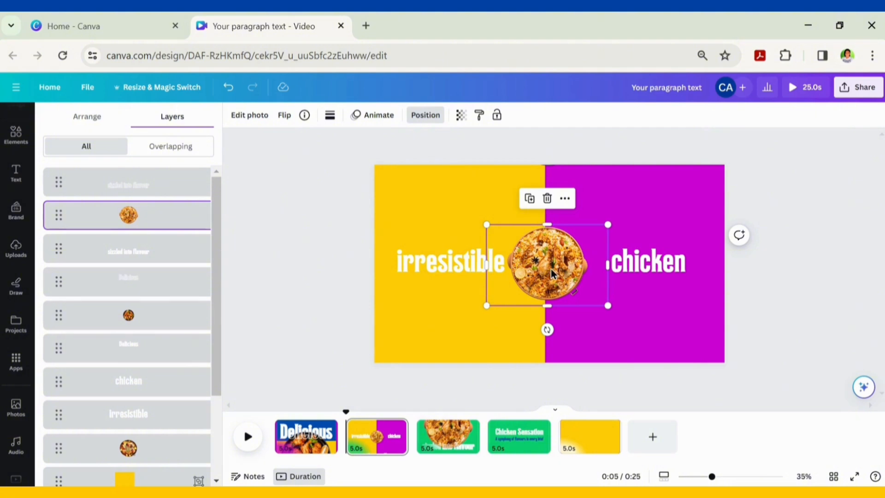
pyautogui.moveTo(551, 269); pyautogui.dragTo(555, 369)
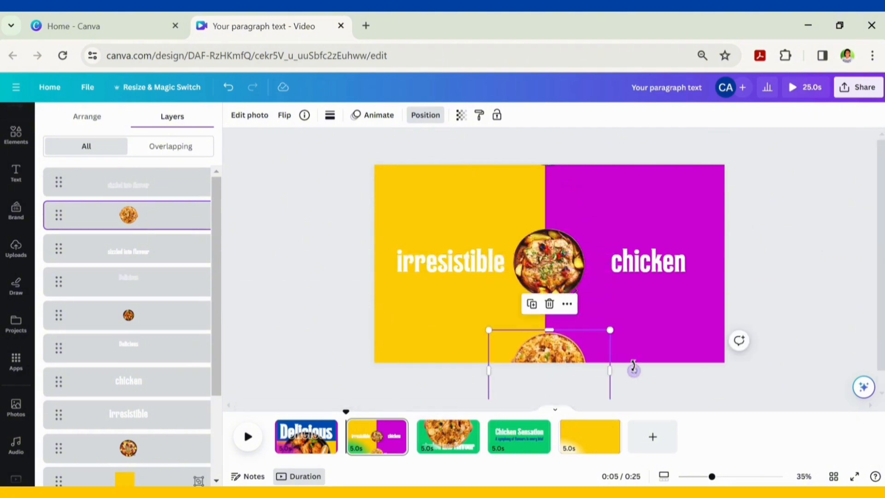
pyautogui.moveTo(634, 368); pyautogui.dragTo(531, 369)
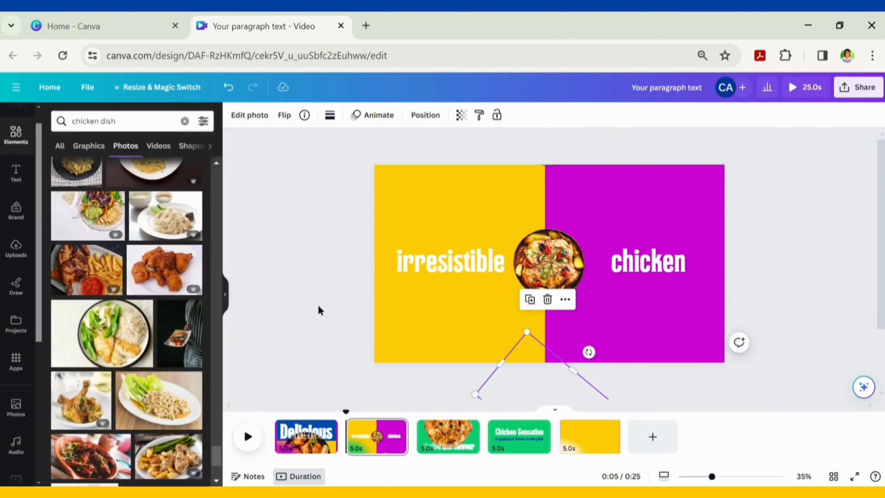
# - Paste the large rice dish and both "sizzled into flavour" texts onto the fourth page and park them together, rotated, below its lower edge
pyautogui.click(508, 442)
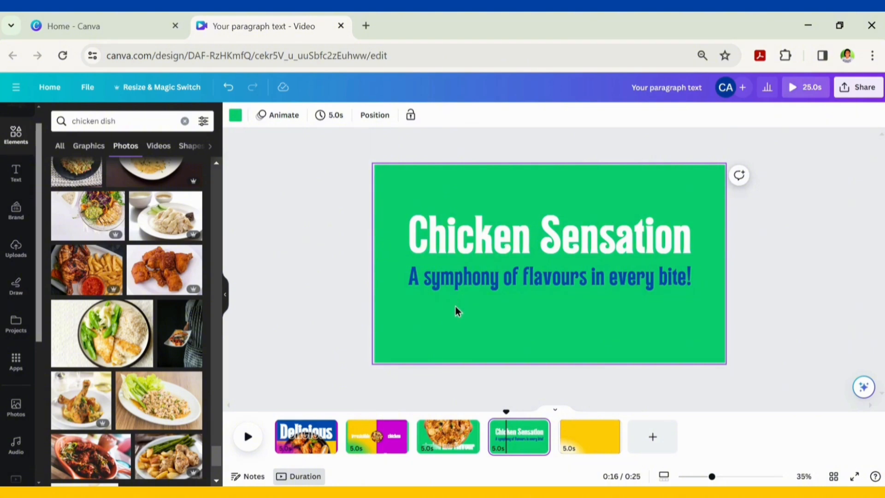
pyautogui.hotkey('ctrl', 'v')
pyautogui.click(530, 284)
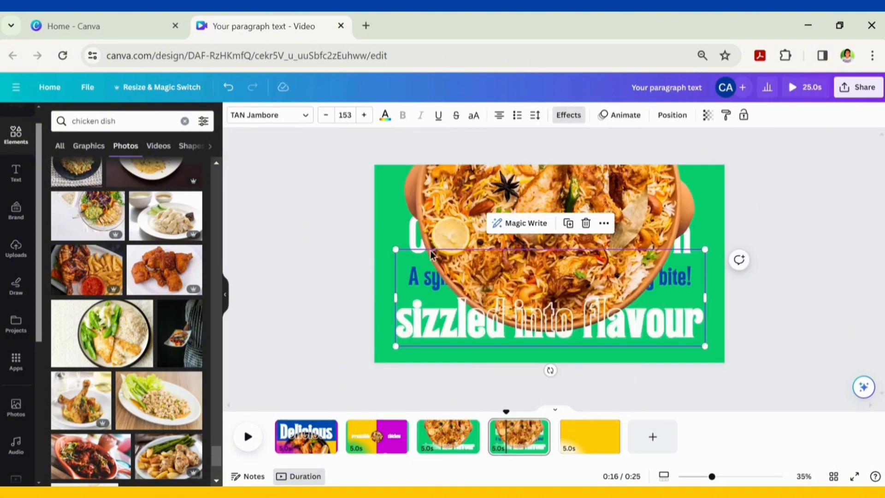
pyautogui.click(658, 125)
pyautogui.keyDown('shift'); pyautogui.click(148, 205); pyautogui.keyUp('shift')
pyautogui.keyDown('shift'); pyautogui.click(154, 251); pyautogui.keyUp('shift')
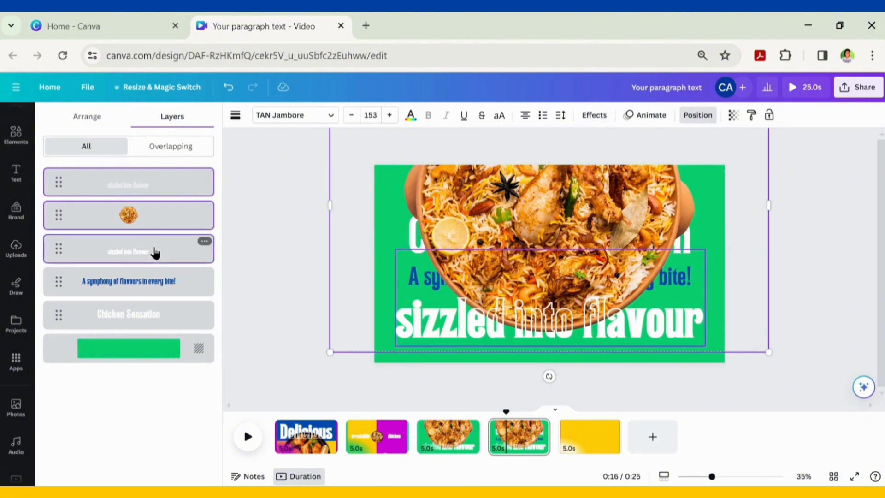
pyautogui.moveTo(497, 226); pyautogui.dragTo(505, 374)
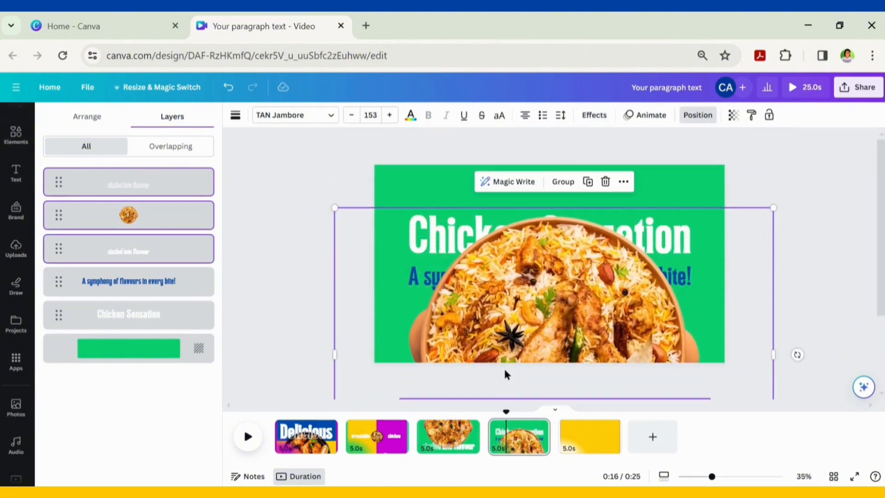
pyautogui.click(698, 478)
pyautogui.moveTo(535, 311)
pyautogui.mouseDown()
pyautogui.moveTo(535, 385)
pyautogui.moveTo(599, 283)
pyautogui.moveTo(456, 306)
pyautogui.moveTo(531, 274)
pyautogui.moveTo(518, 289)
pyautogui.moveTo(533, 277)
pyautogui.moveTo(498, 278)
pyautogui.moveTo(533, 301)
pyautogui.moveTo(536, 317)
pyautogui.mouseUp()
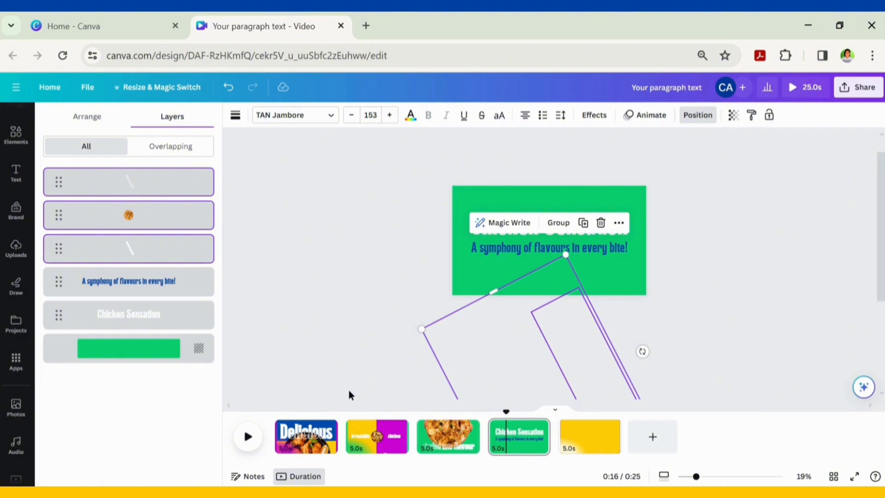
pyautogui.click(166, 282)
pyautogui.click(338, 317)
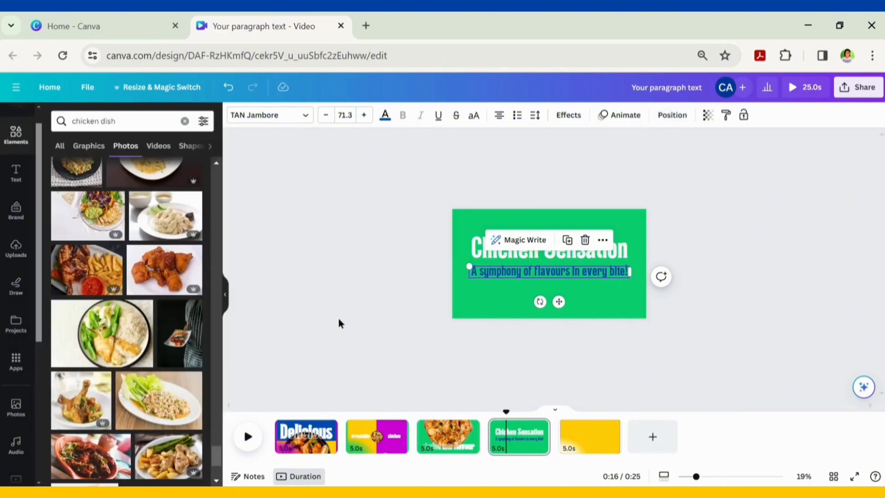
# - Apply the Burst text animation to "Chicken Sensation" on both enter and exit, and raise its intensity
pyautogui.click(566, 249)
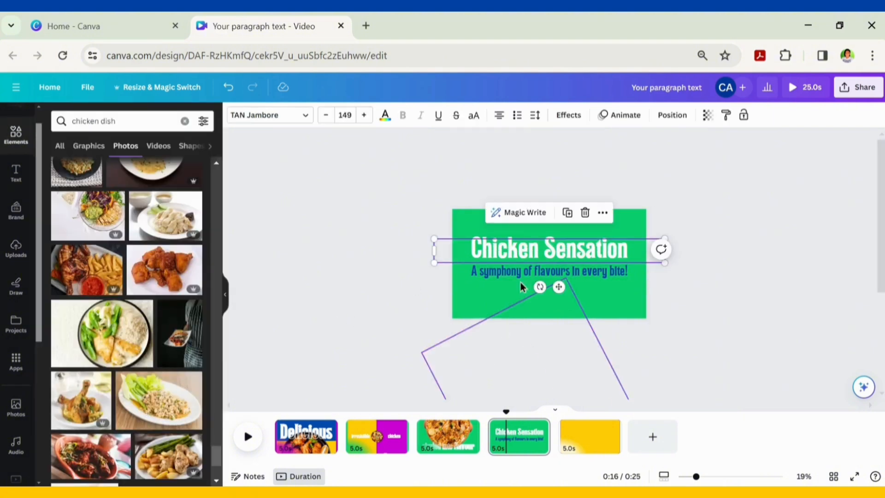
pyautogui.click(617, 121)
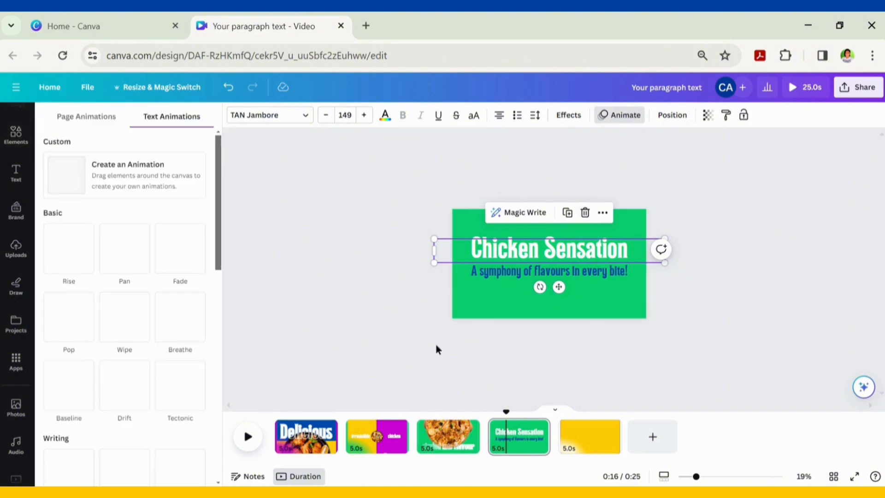
pyautogui.scroll(-8, 124, 300)
pyautogui.click(178, 182)
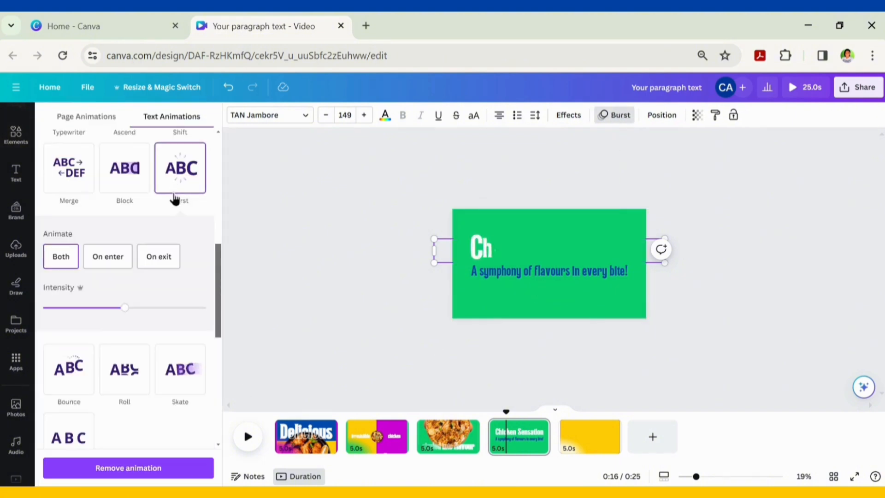
pyautogui.click(86, 307)
pyautogui.click(157, 307)
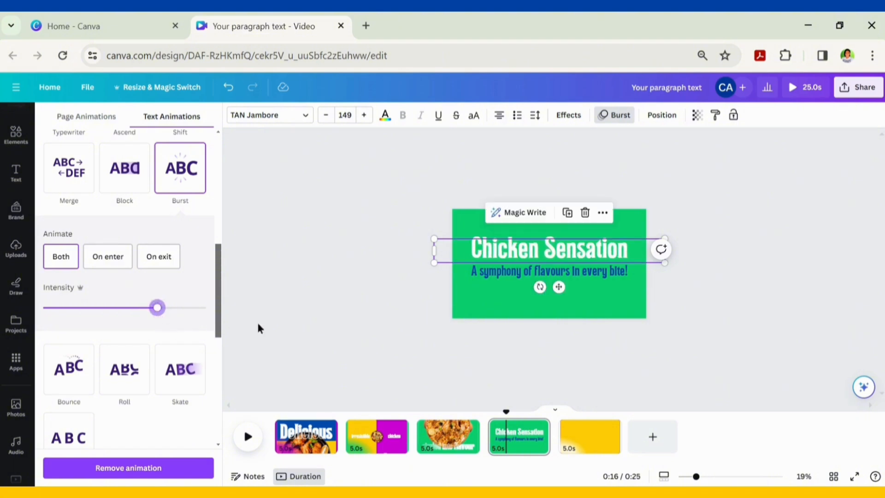
# - Apply the Ascend text animation by word to the tagline "A symphony of flavours in every bite!"
pyautogui.click(486, 280)
pyautogui.click(92, 365)
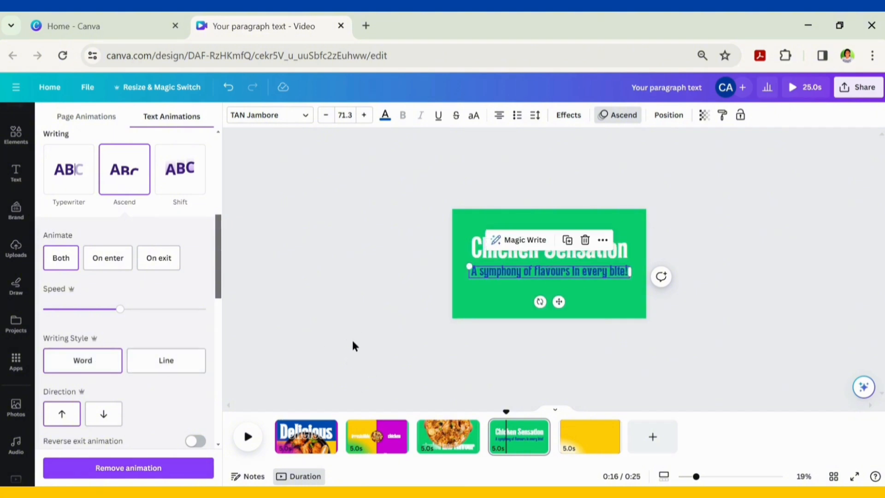
pyautogui.click(350, 353)
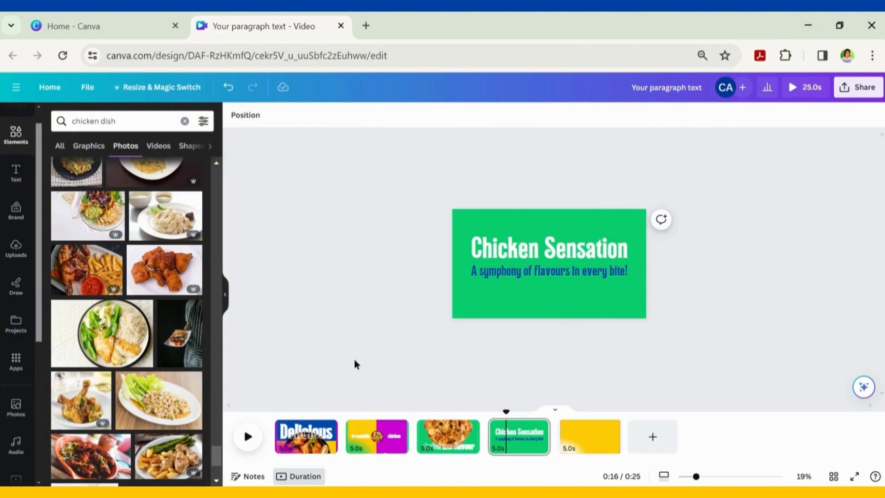
# - Add a Match & Move transition after the first page and apply it between all pages
pyautogui.click(348, 448)
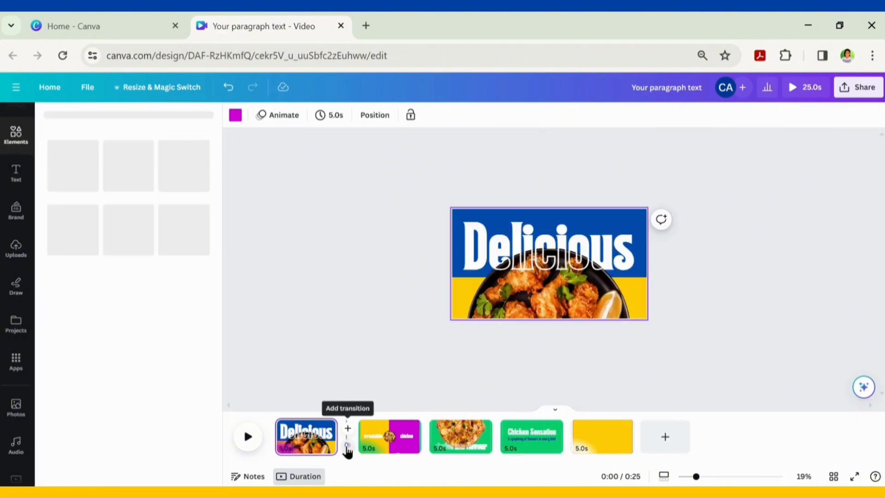
pyautogui.click(80, 323)
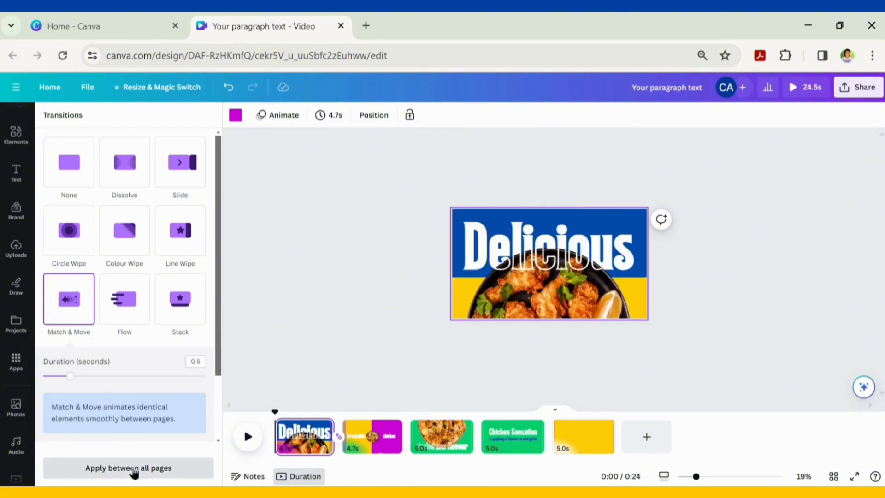
pyautogui.click(139, 467)
# - Set the page timing to 2.0 seconds and apply it to all five pages
pyautogui.click(321, 116)
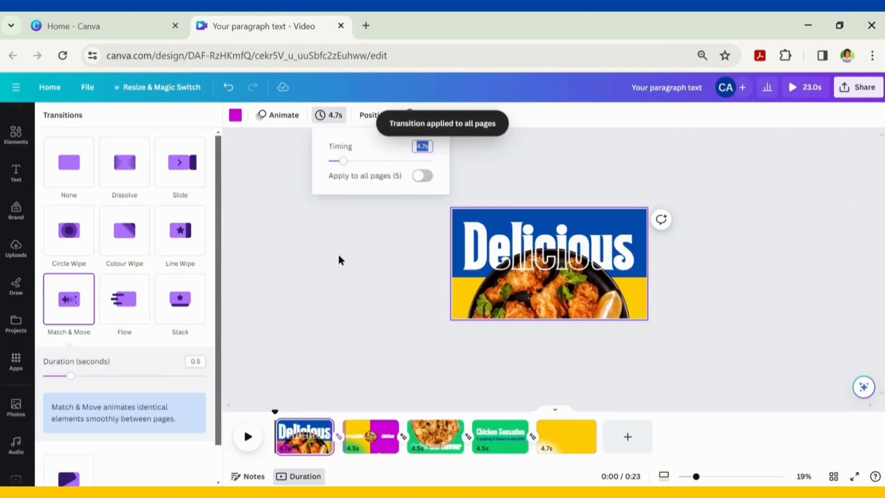
pyautogui.write('2')
pyautogui.click(422, 177)
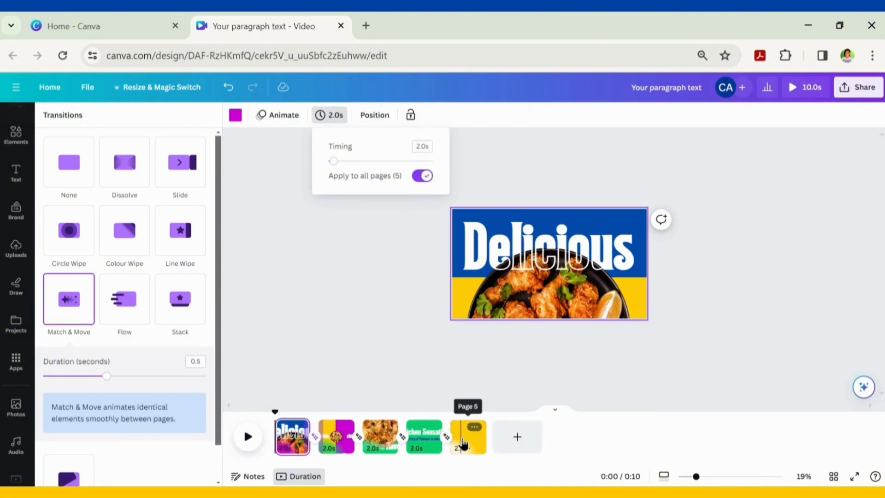
# - Delete the empty yellow fifth page and preview the video from the start
pyautogui.click(463, 443)
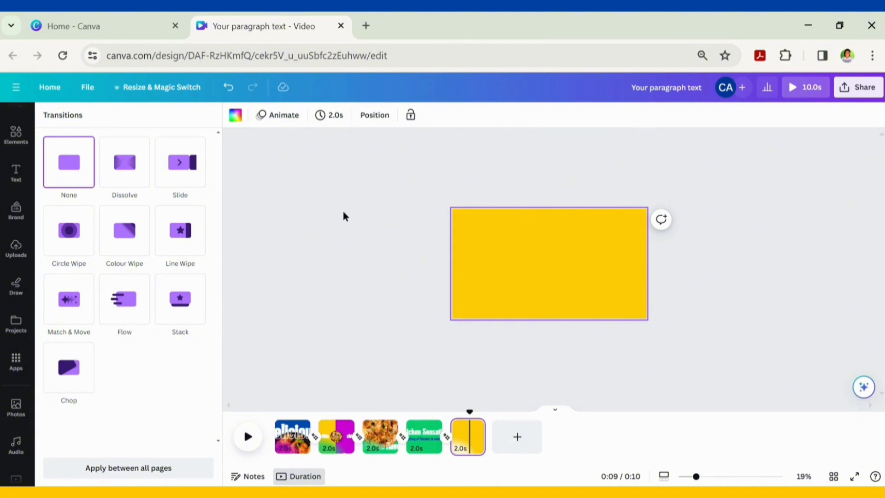
pyautogui.press('Delete')
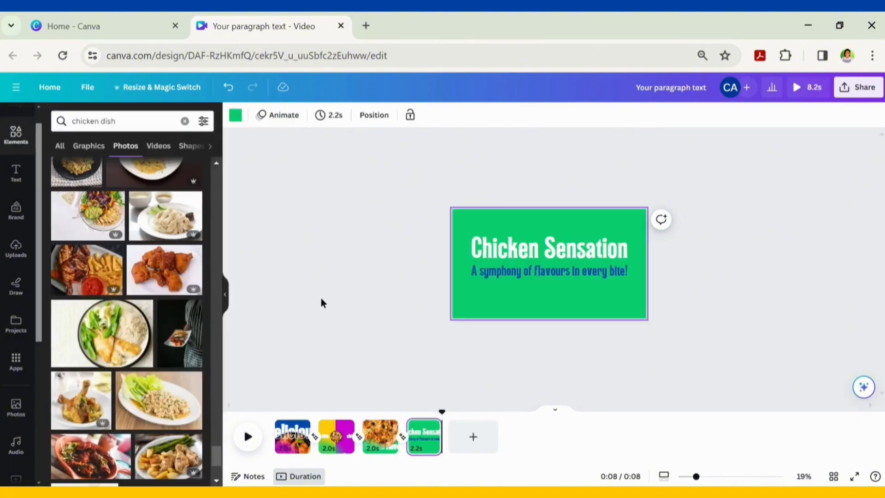
pyautogui.click(249, 437)
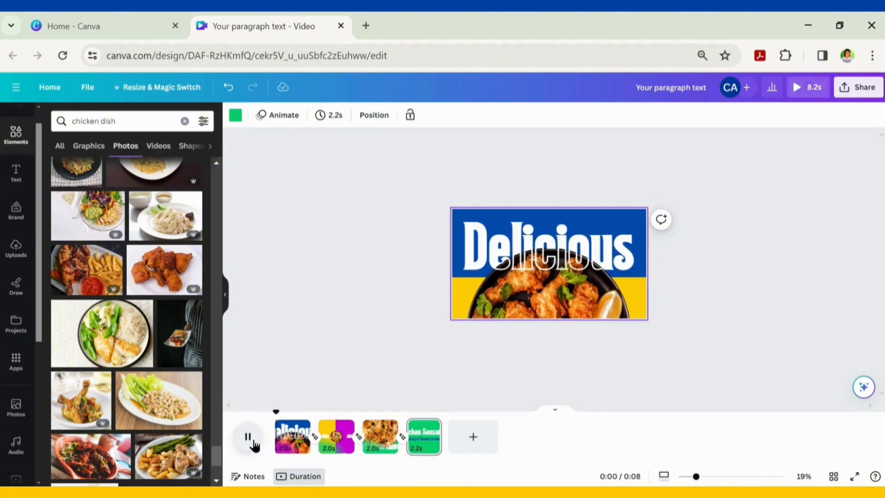
# - Shorten the first page to about 1.0 second and lengthen its Match & Move transition into the second page
pyautogui.click(286, 438)
pyautogui.click(315, 437)
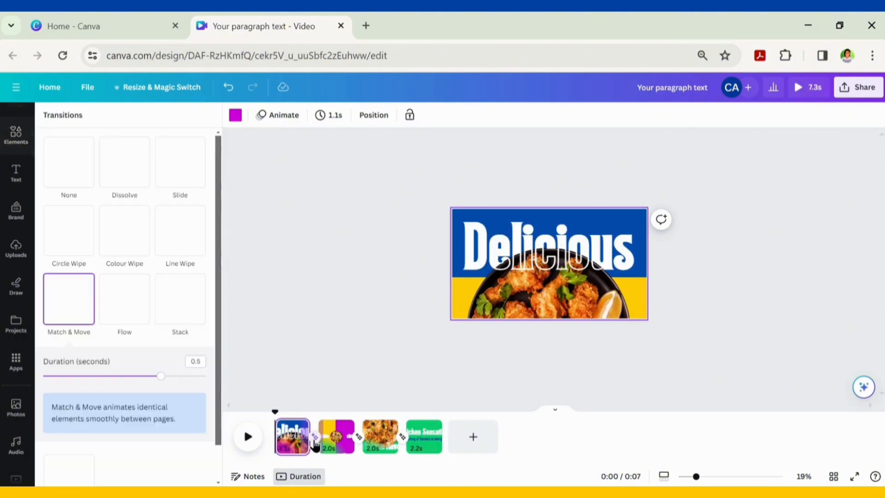
pyautogui.moveTo(174, 376); pyautogui.dragTo(188, 377)
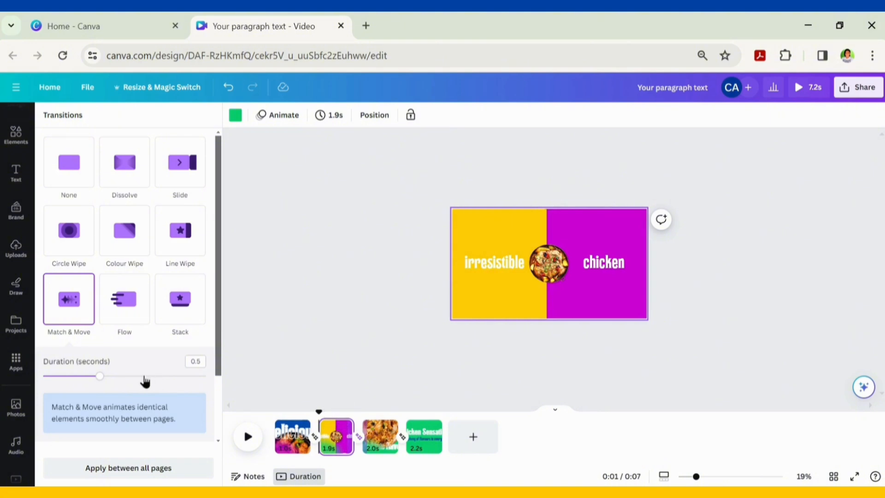
# - Retime the second page to 3.0 seconds and the third to 1.5 seconds, with a 0.7-second transition after the third page
pyautogui.moveTo(353, 437); pyautogui.dragTo(363, 436)
pyautogui.click(405, 437)
pyautogui.click(249, 436)
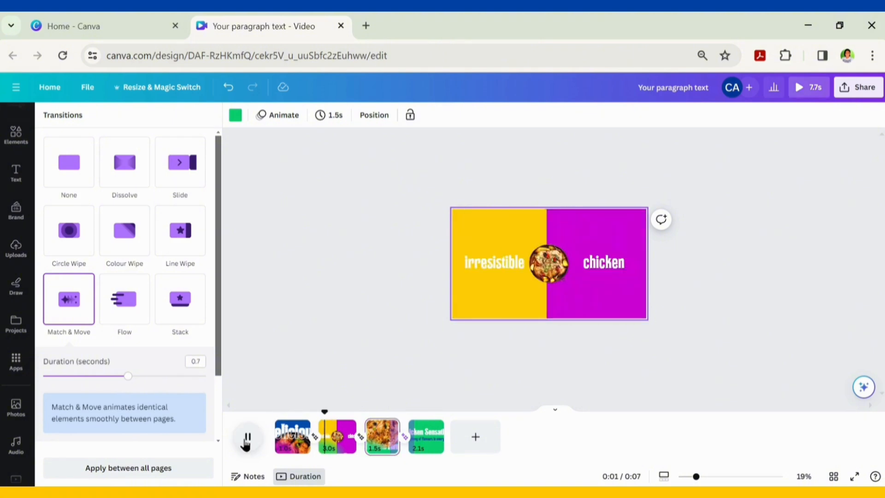
# - Undo the deletion of the first page and preview the video again
pyautogui.click(259, 441)
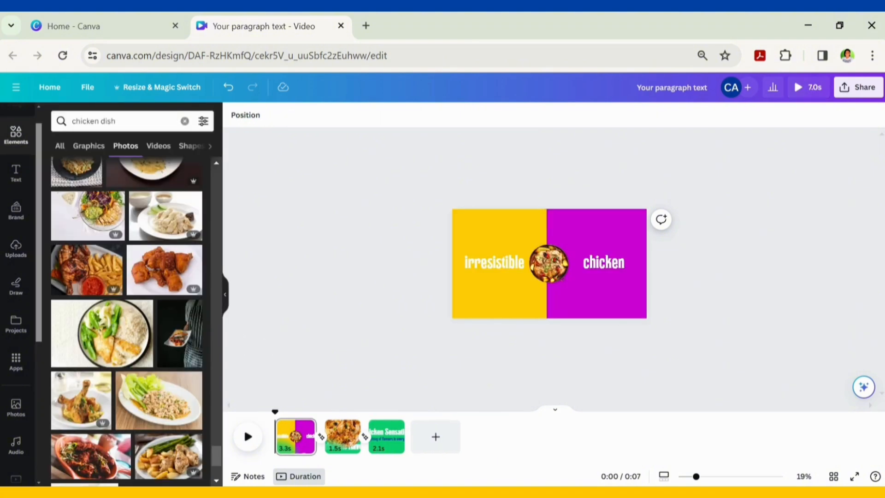
pyautogui.hotkey('ctrl', 'z')
pyautogui.hotkey('ctrl', 'z')
pyautogui.click(242, 439)
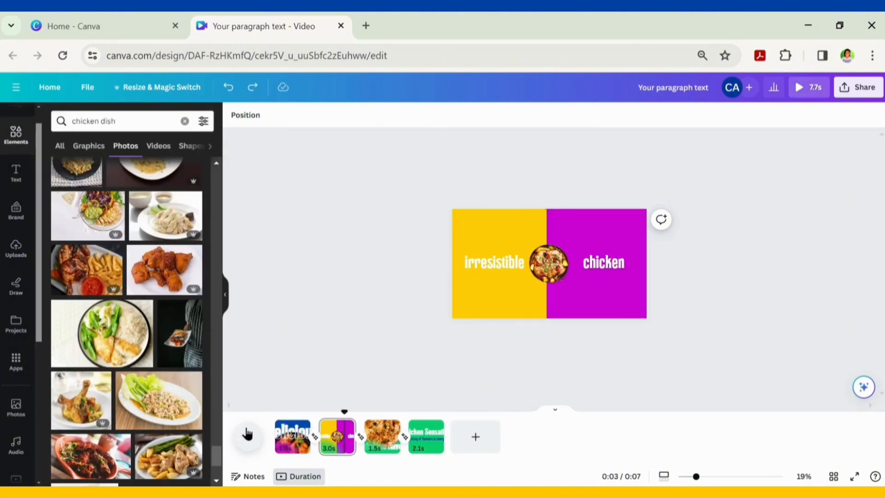
# - Extend the first page to 2.4 seconds with a 1-second Match & Move transition into the second page, and preview the video
pyautogui.click(315, 437)
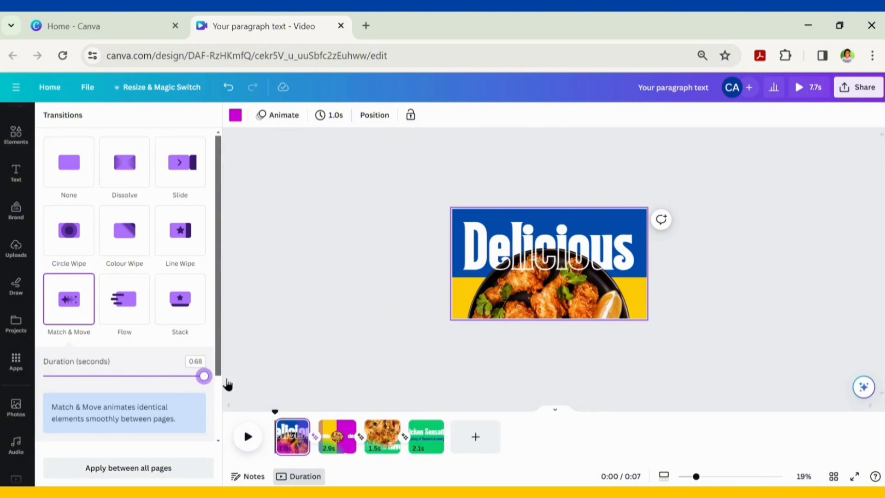
pyautogui.moveTo(205, 376); pyautogui.dragTo(162, 382)
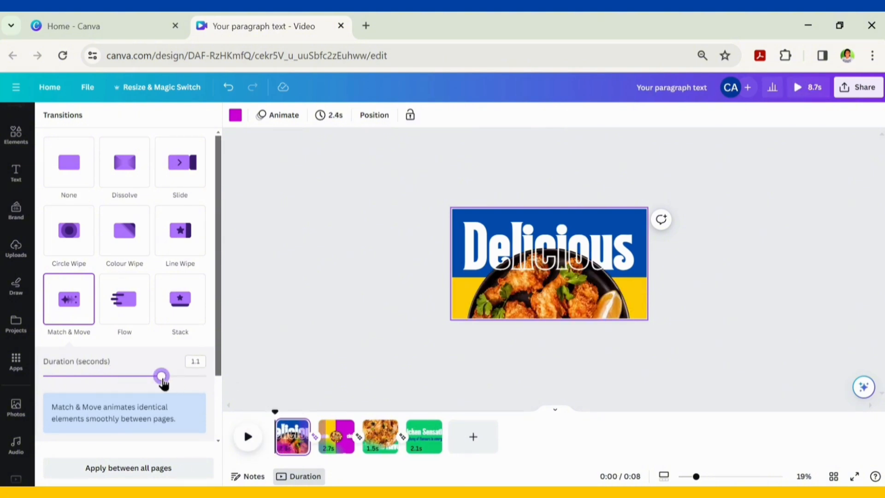
pyautogui.click(247, 438)
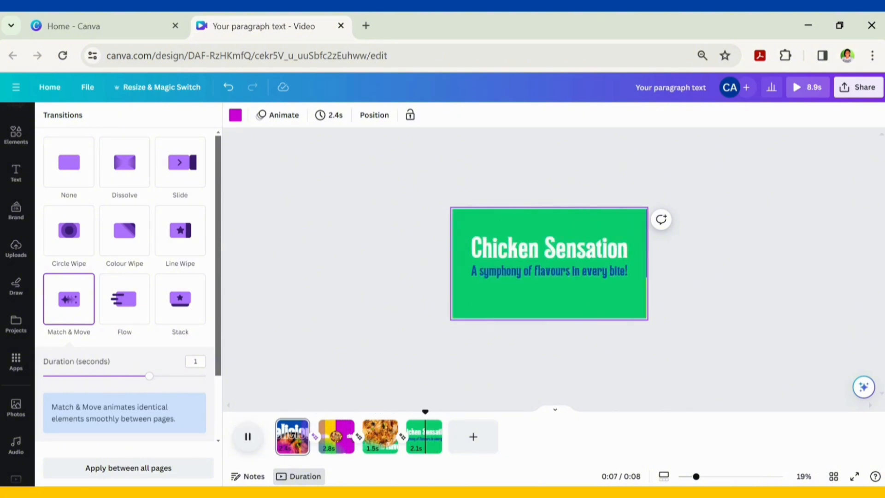
# - On the third page, move the smaller chicken dish layer above the solid "sizzled into flavour" text layer and preview the video
pyautogui.click(386, 444)
pyautogui.click(375, 115)
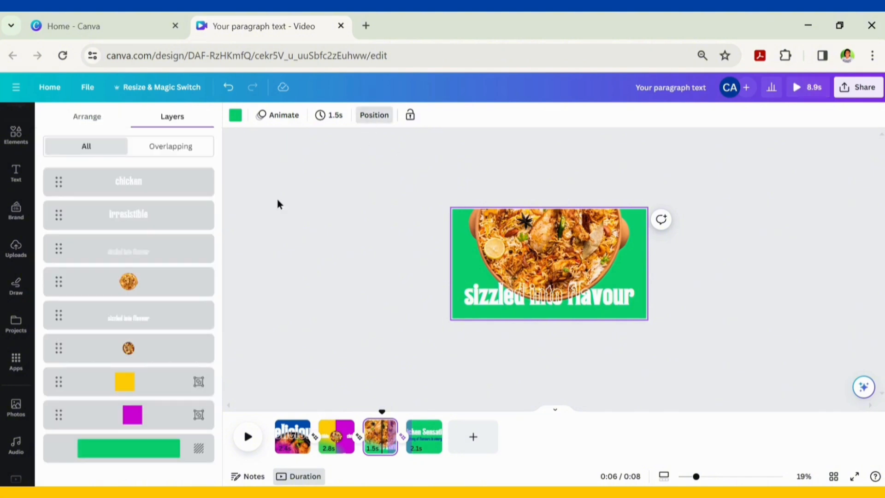
pyautogui.moveTo(131, 351); pyautogui.dragTo(151, 332)
pyautogui.click(248, 437)
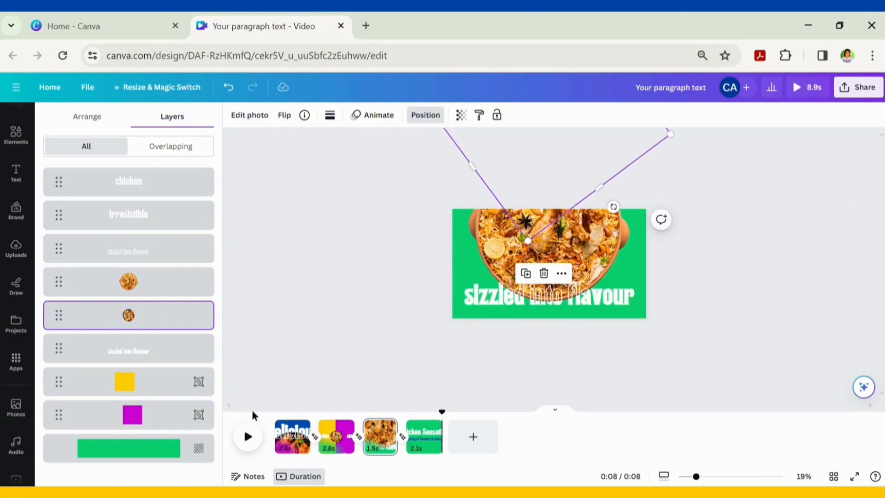
pyautogui.click(245, 437)
pyautogui.click(244, 444)
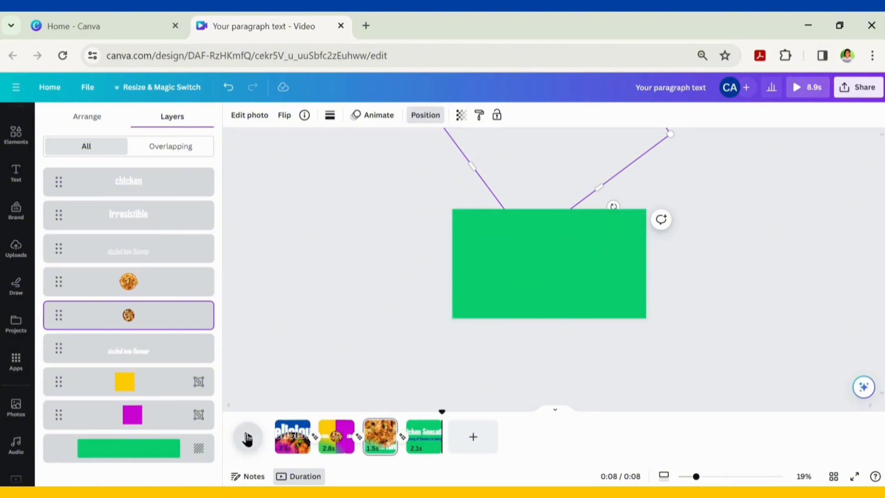
pyautogui.click(248, 439)
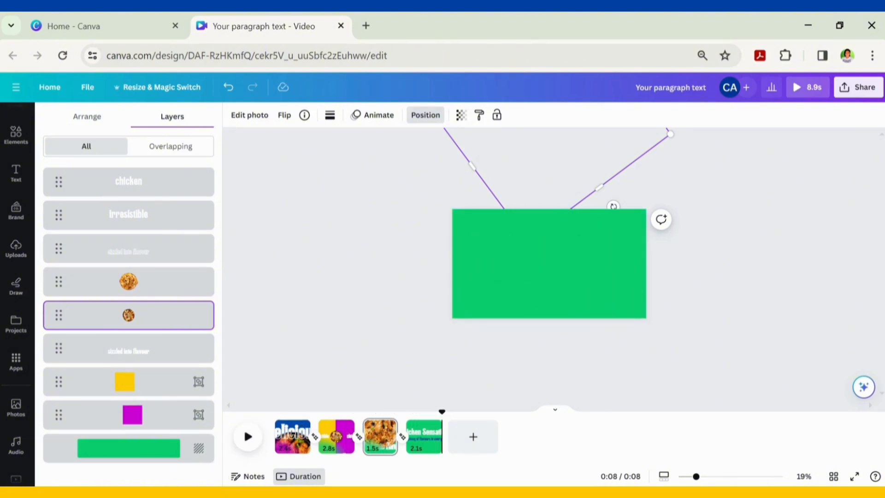